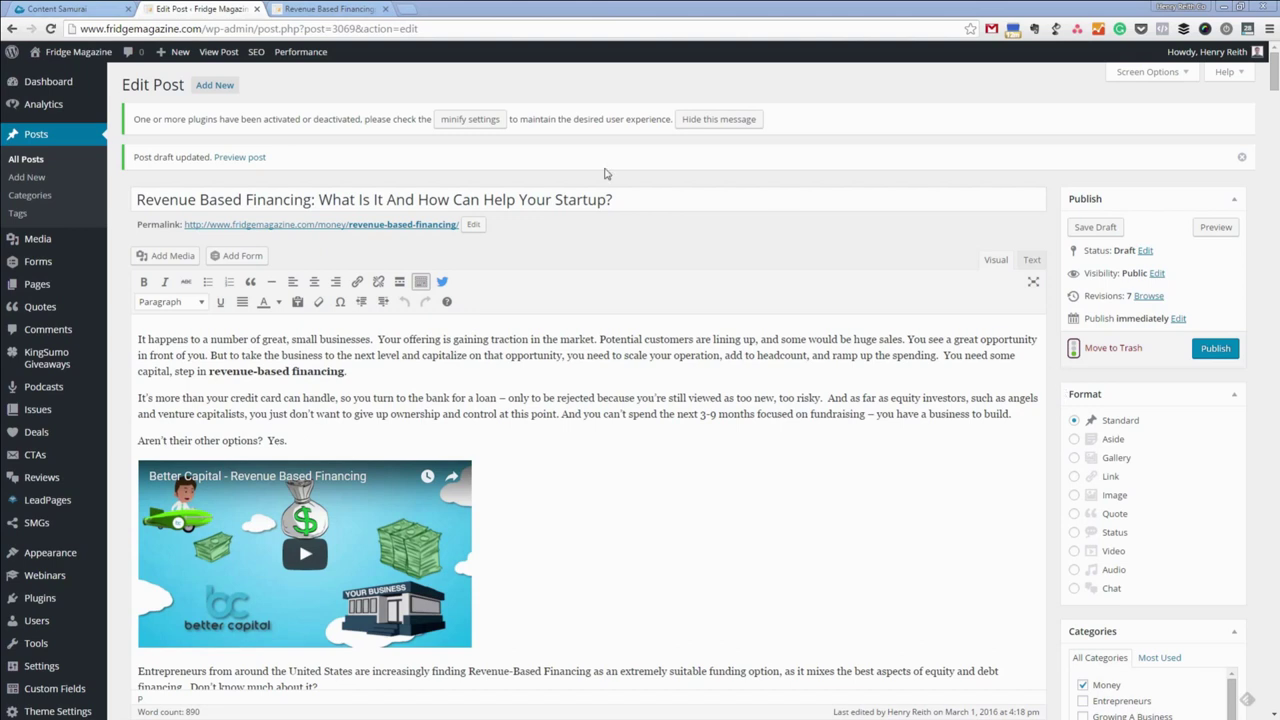
Step: Check the post title, then scroll down to the '5 Things You Should Know About Revenue Based Financing' heading
click(597, 199)
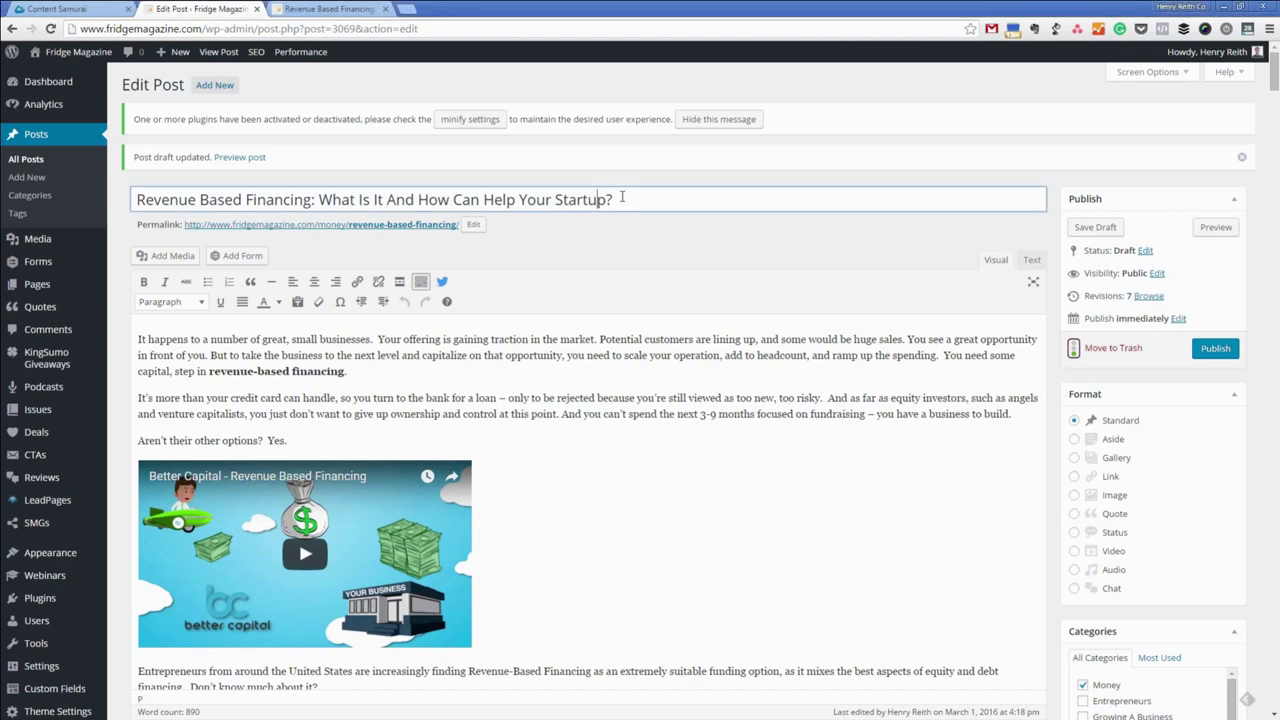
click(137, 200)
scroll(296, 400, down, 4)
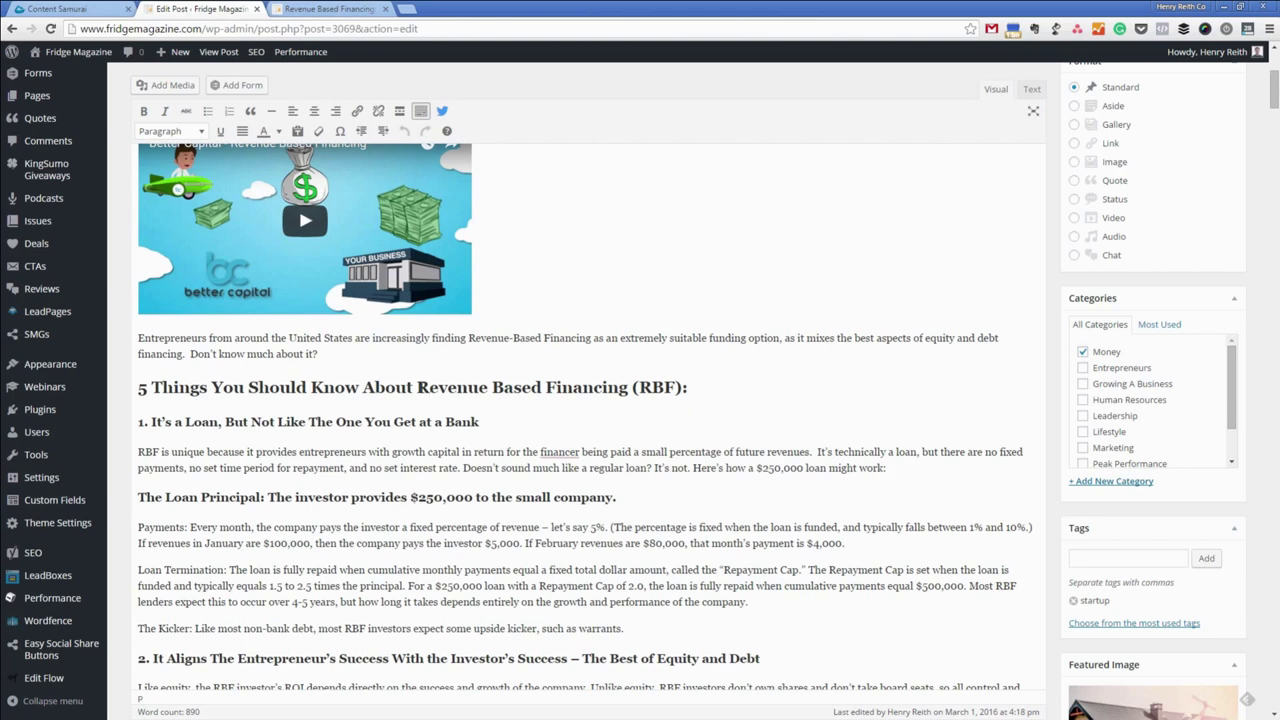
click(417, 387)
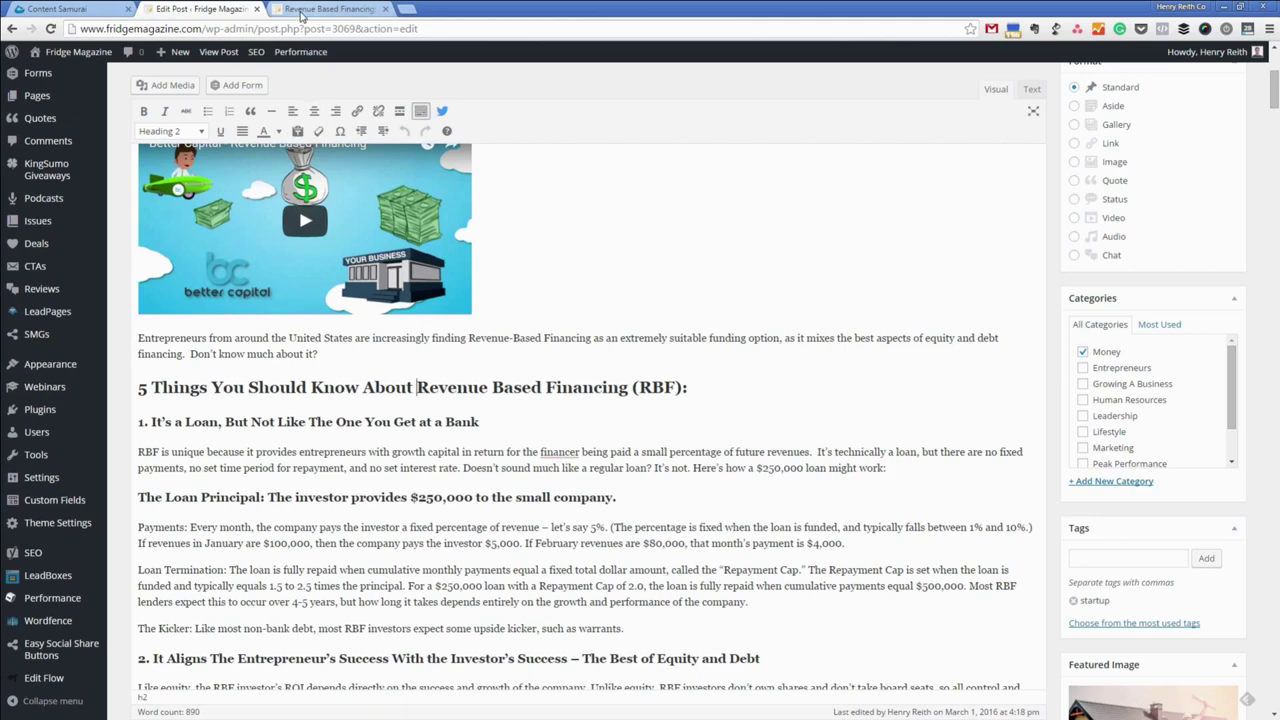
Step: Scroll through the article preview, then glance back at the post editor
click(300, 12)
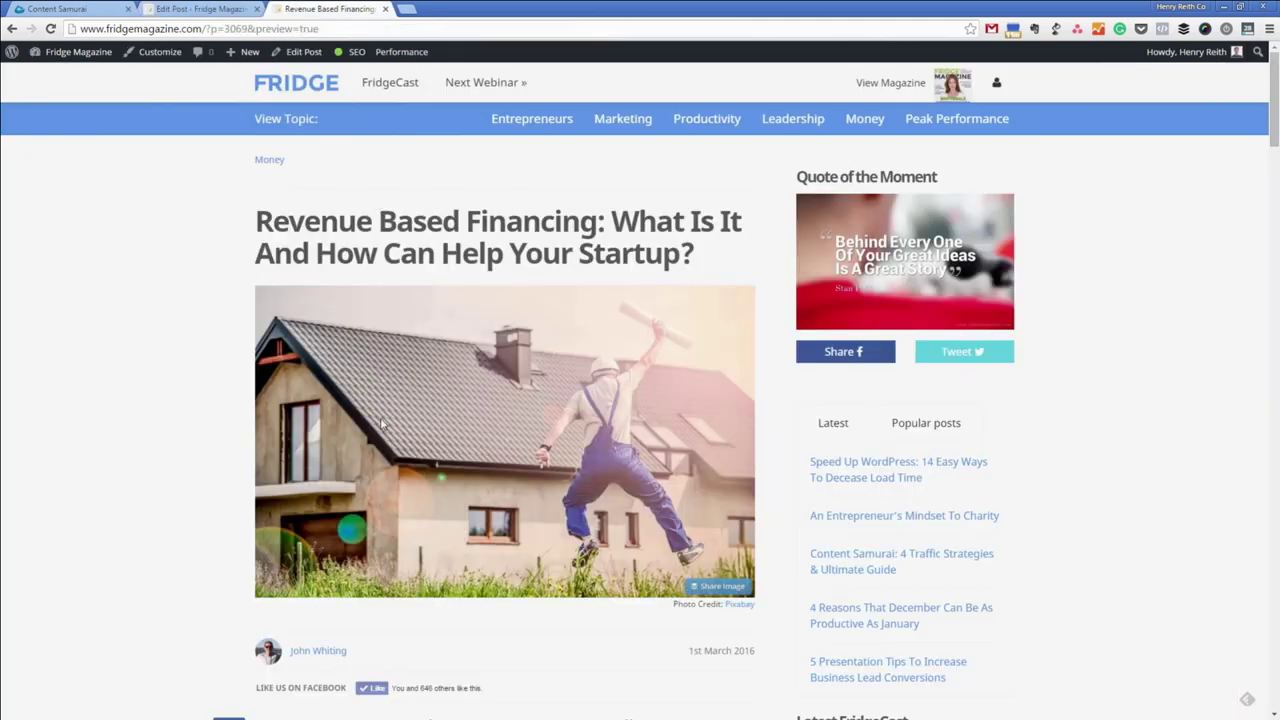
scroll(521, 312, down, 2)
scroll(521, 312, down, 1)
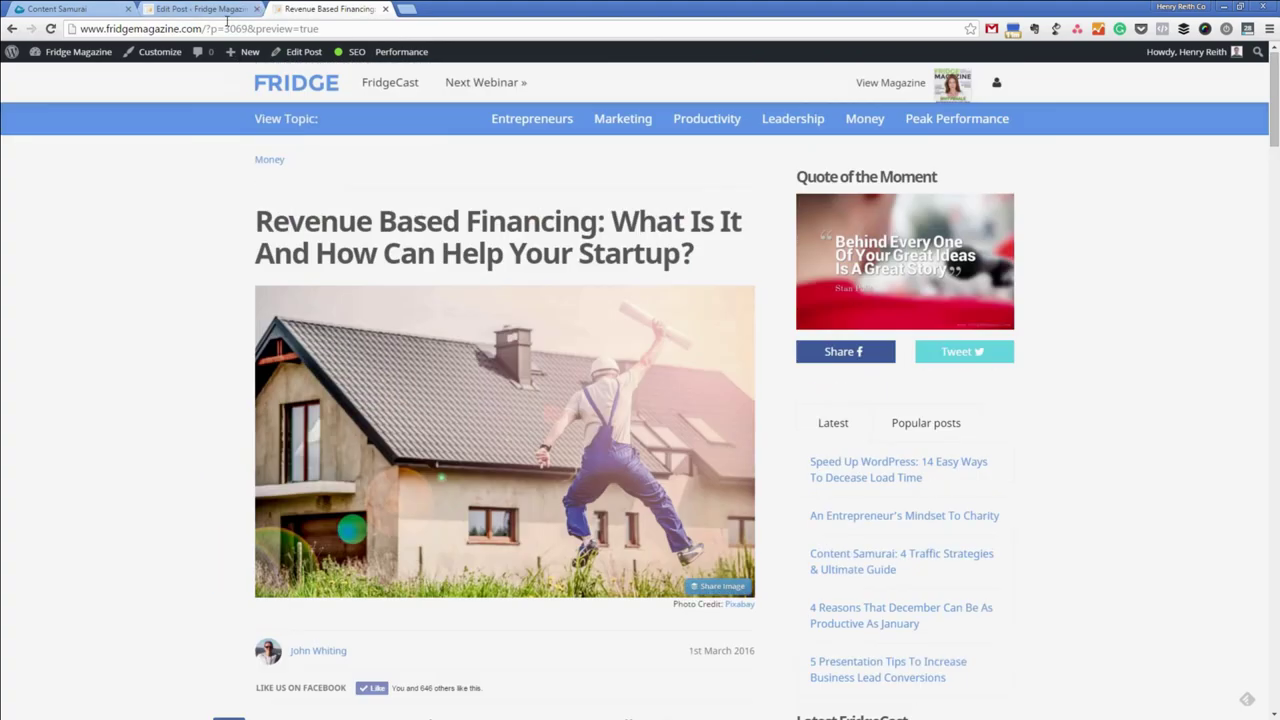
click(200, 8)
scroll(461, 450, down, 10)
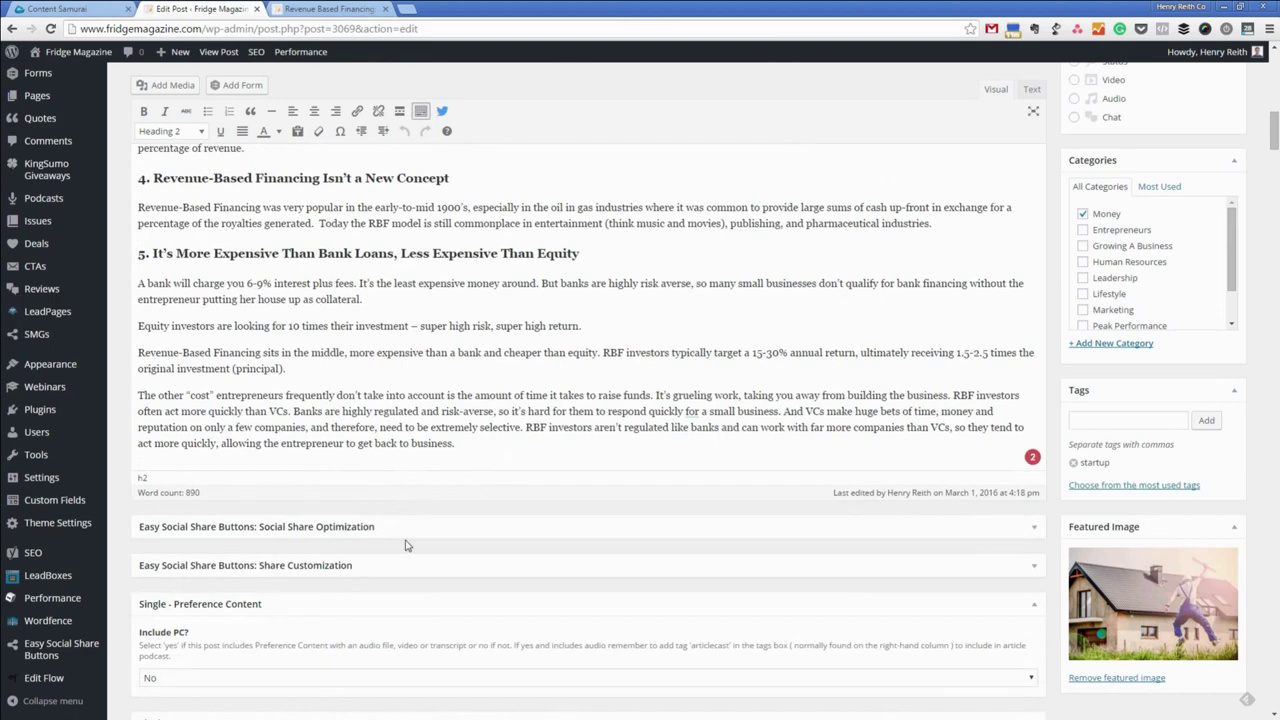
Step: Return to the preview and read down through the article, then scroll back up
click(307, 8)
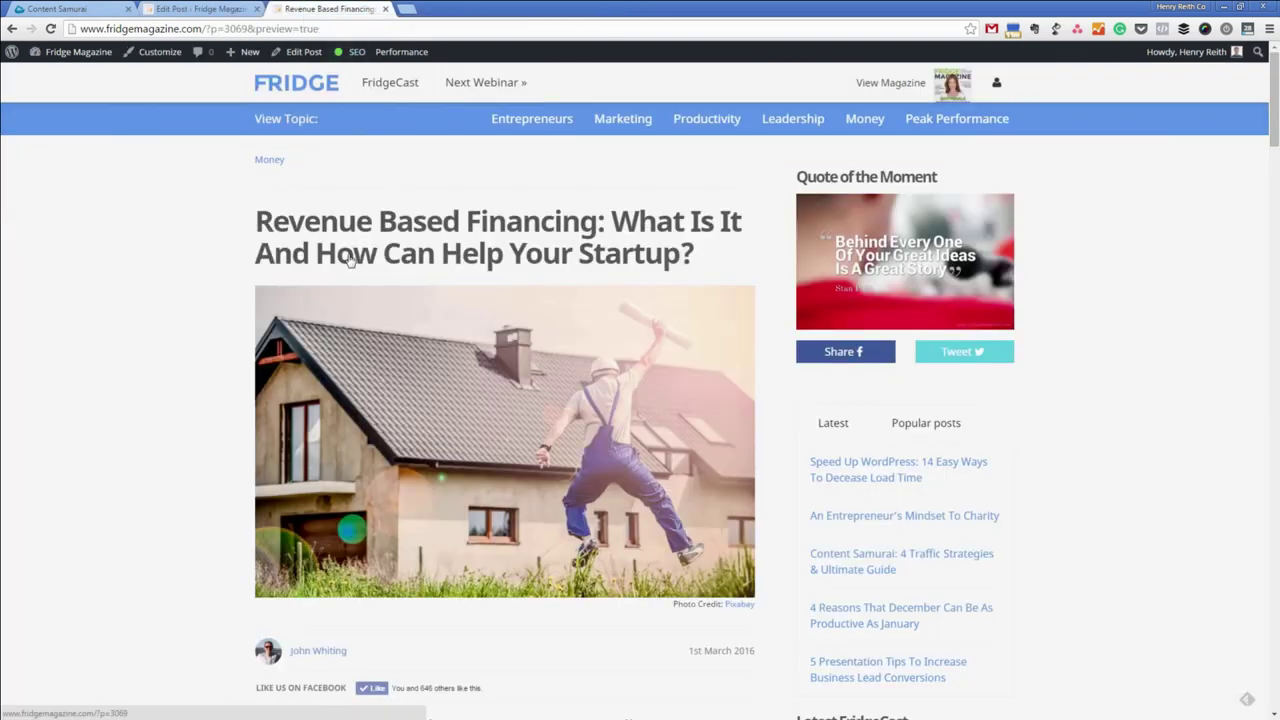
scroll(334, 212, down, 5)
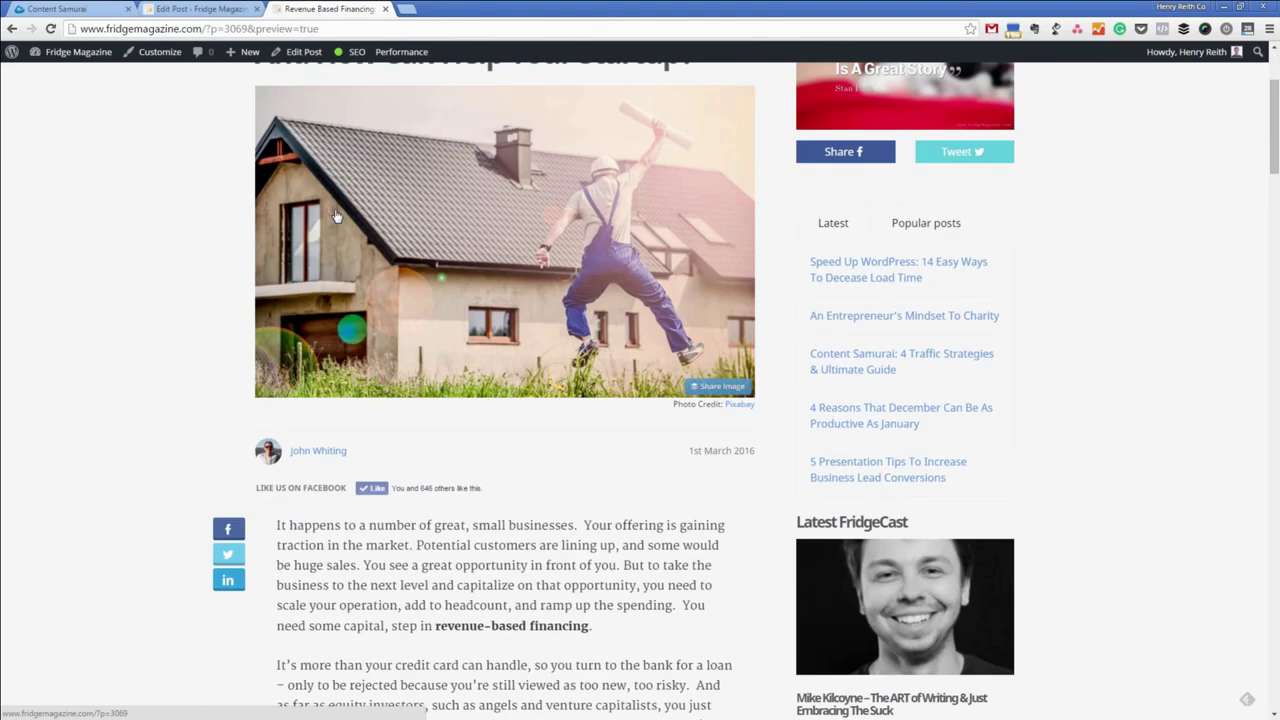
scroll(336, 215, down, 9)
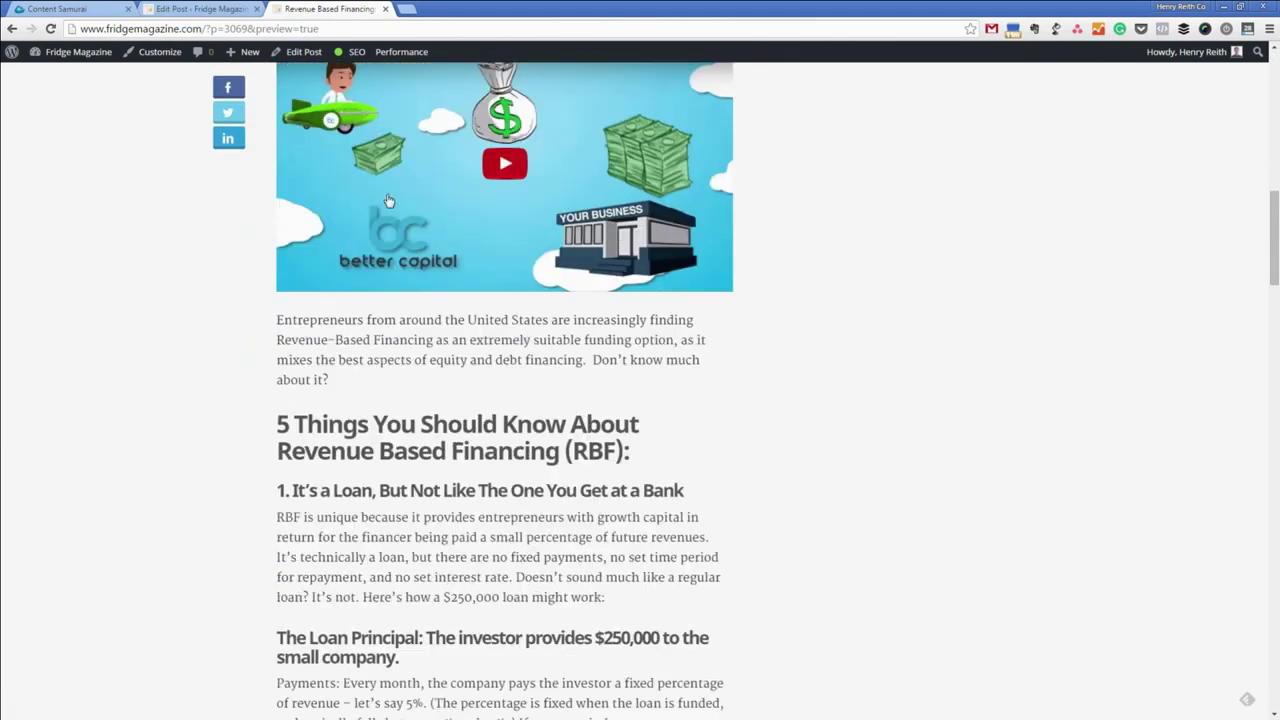
scroll(388, 199, down, 10)
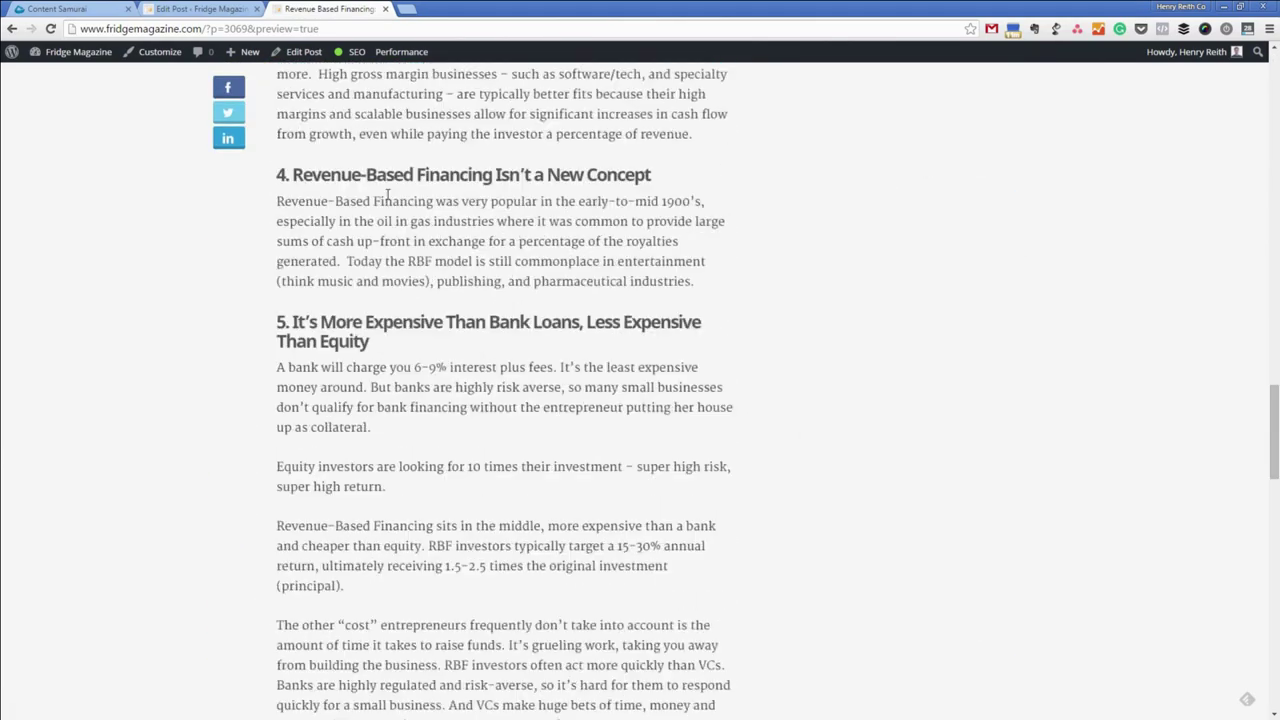
scroll(386, 193, down, 2)
scroll(388, 194, up, 8)
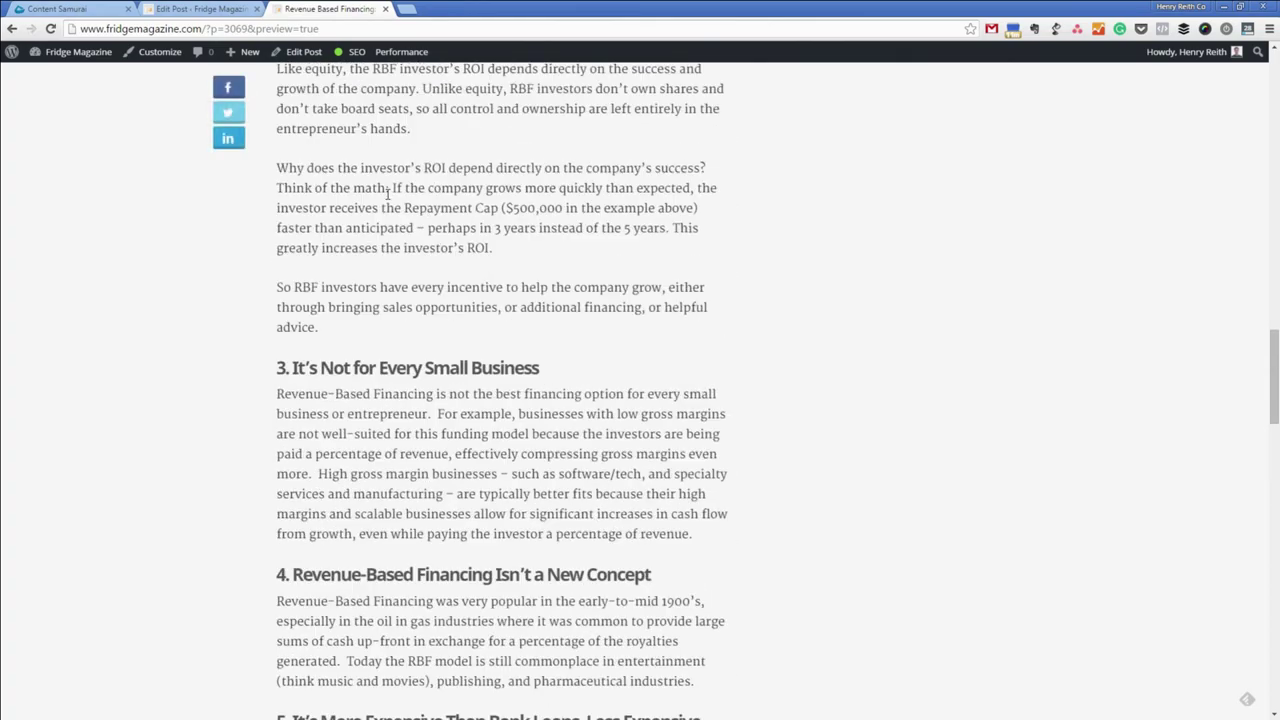
scroll(388, 194, up, 12)
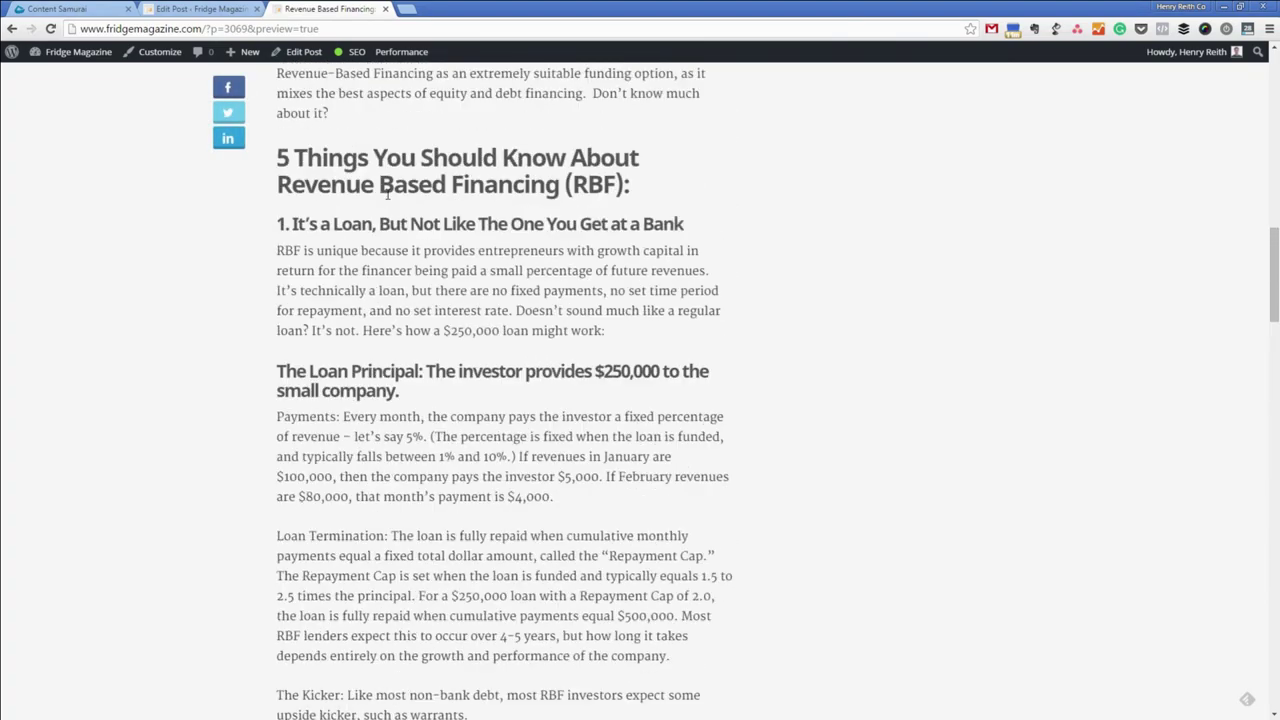
scroll(387, 194, up, 4)
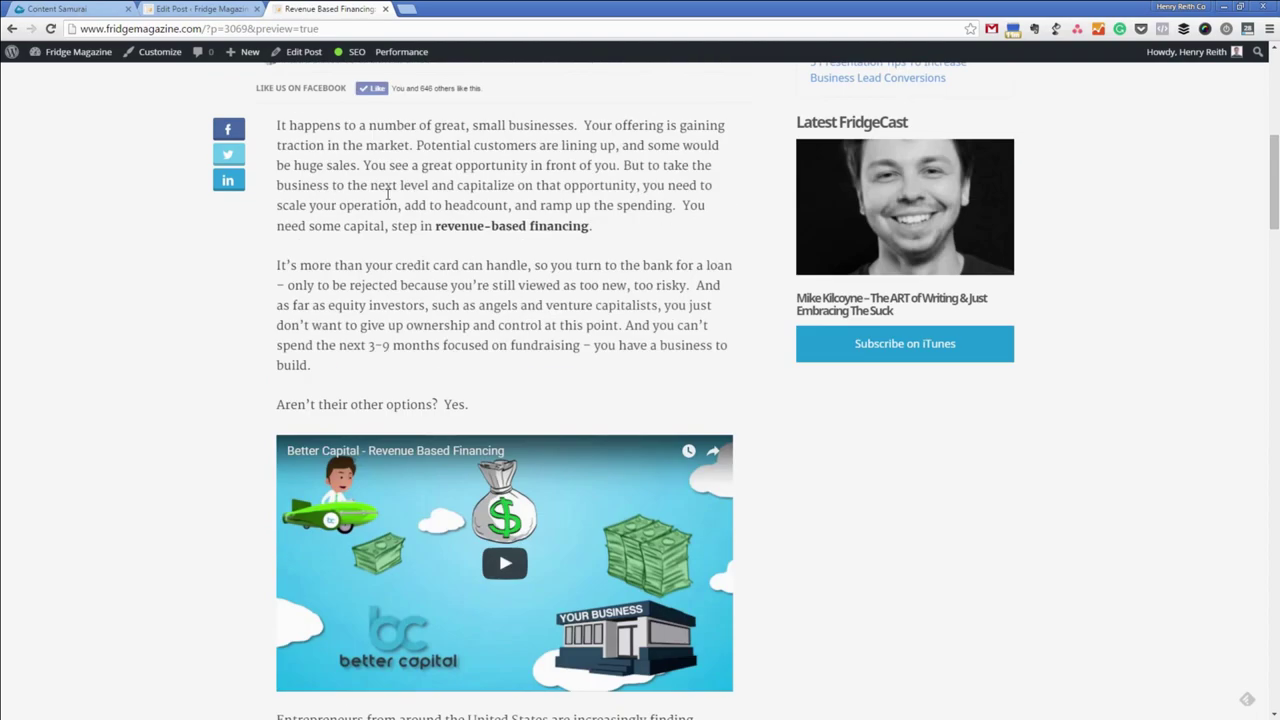
scroll(387, 194, up, 5)
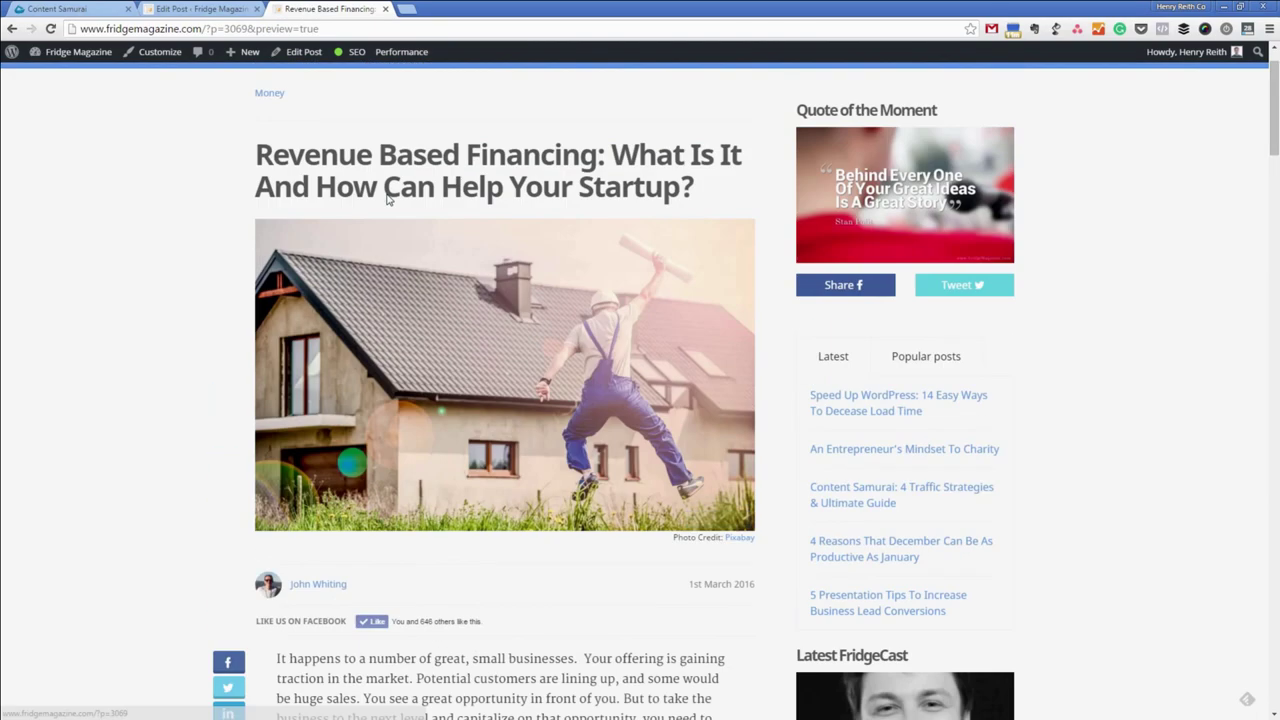
scroll(387, 194, up, 1)
Step: Reload the Content Samurai My Videos dashboard so all saved project thumbnails appear
click(70, 9)
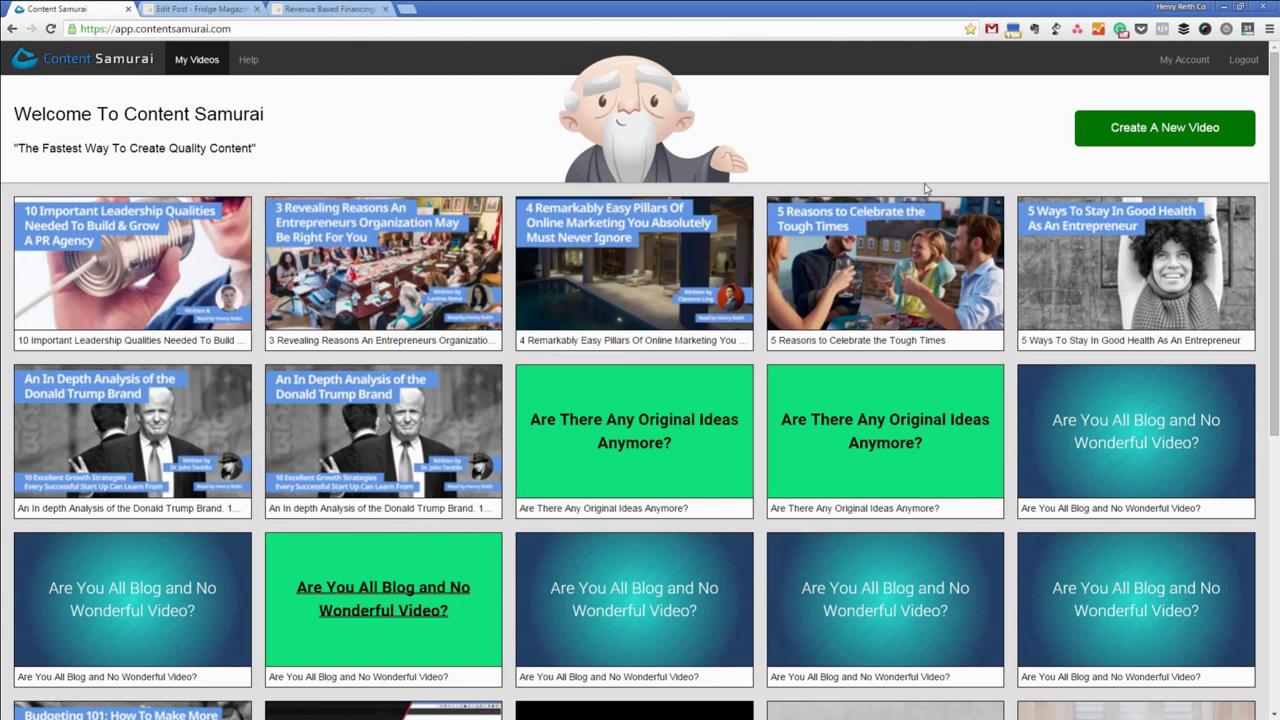
click(645, 29)
key(Return)
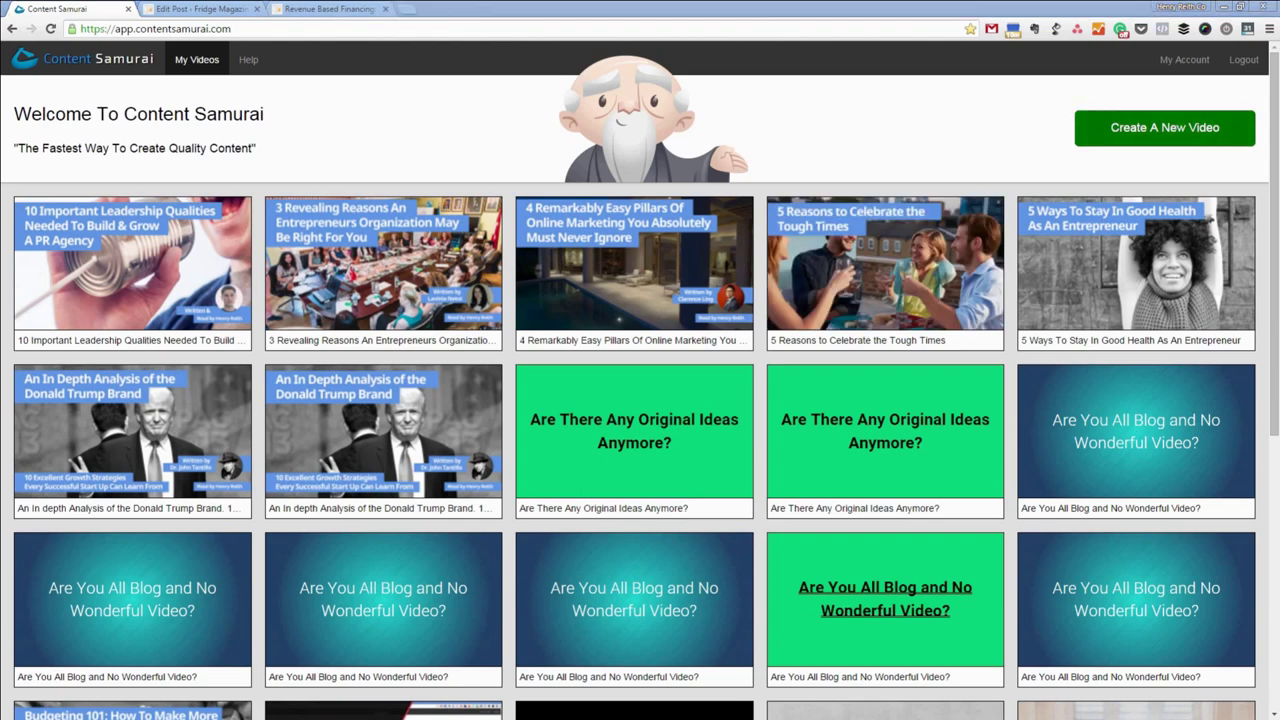
Step: Disable Grammarly on the Word copy of the article and scroll through its text
key(alt+Tab)
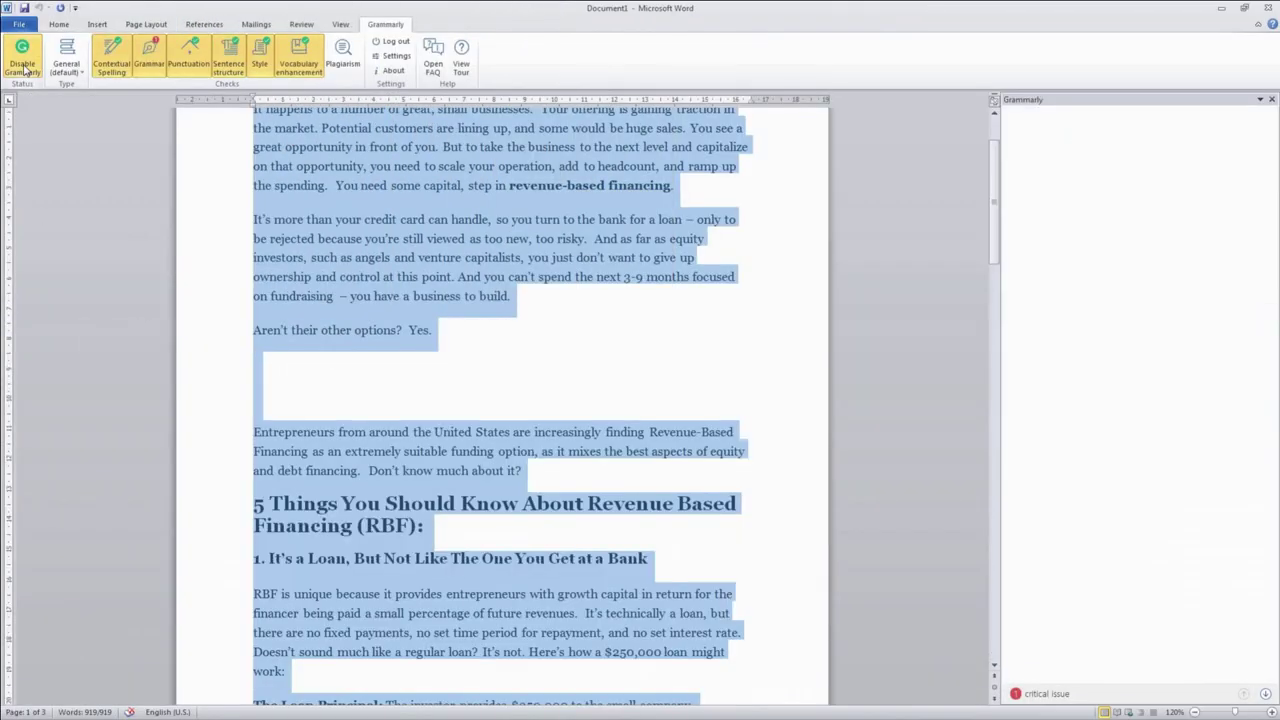
click(22, 62)
click(623, 302)
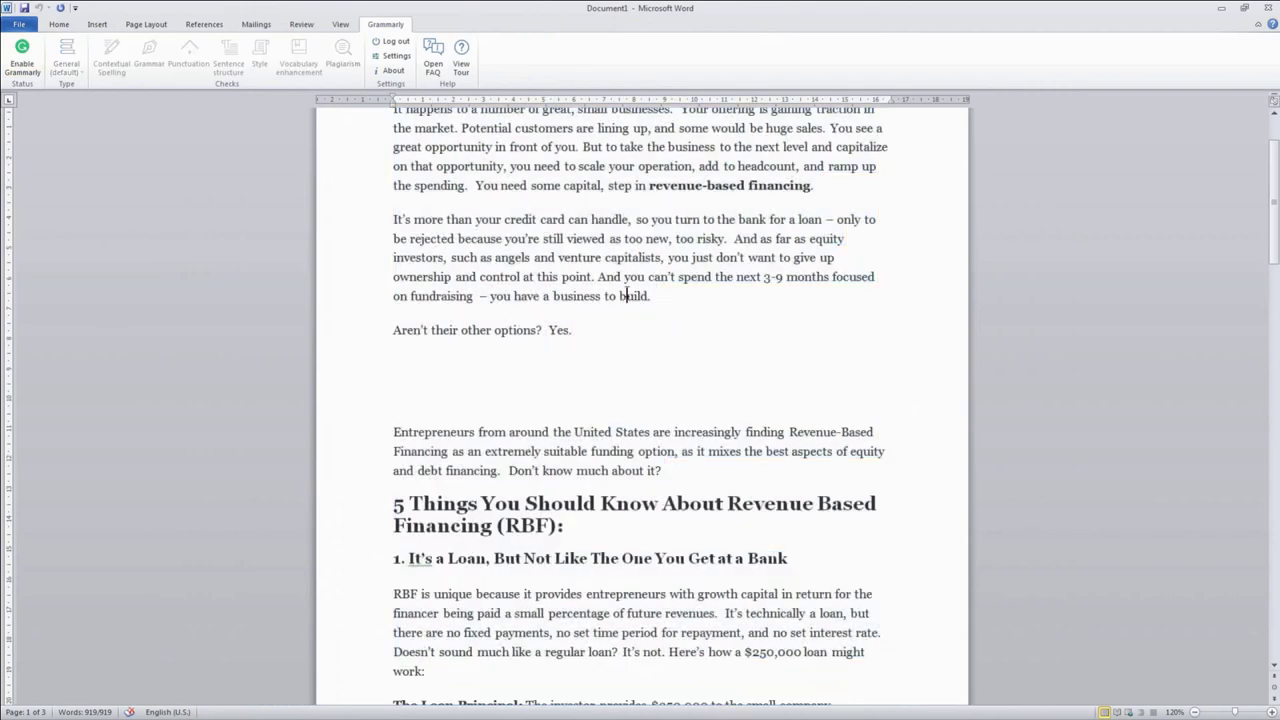
scroll(603, 414, up, 2)
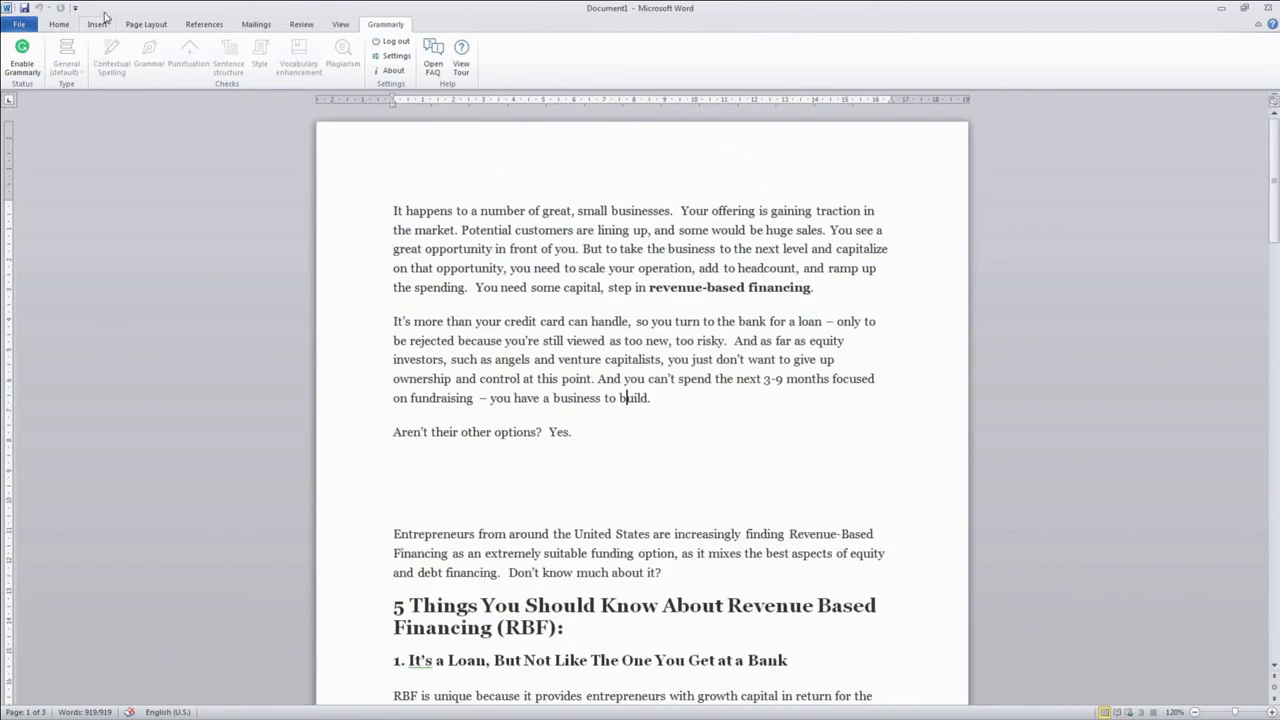
click(62, 23)
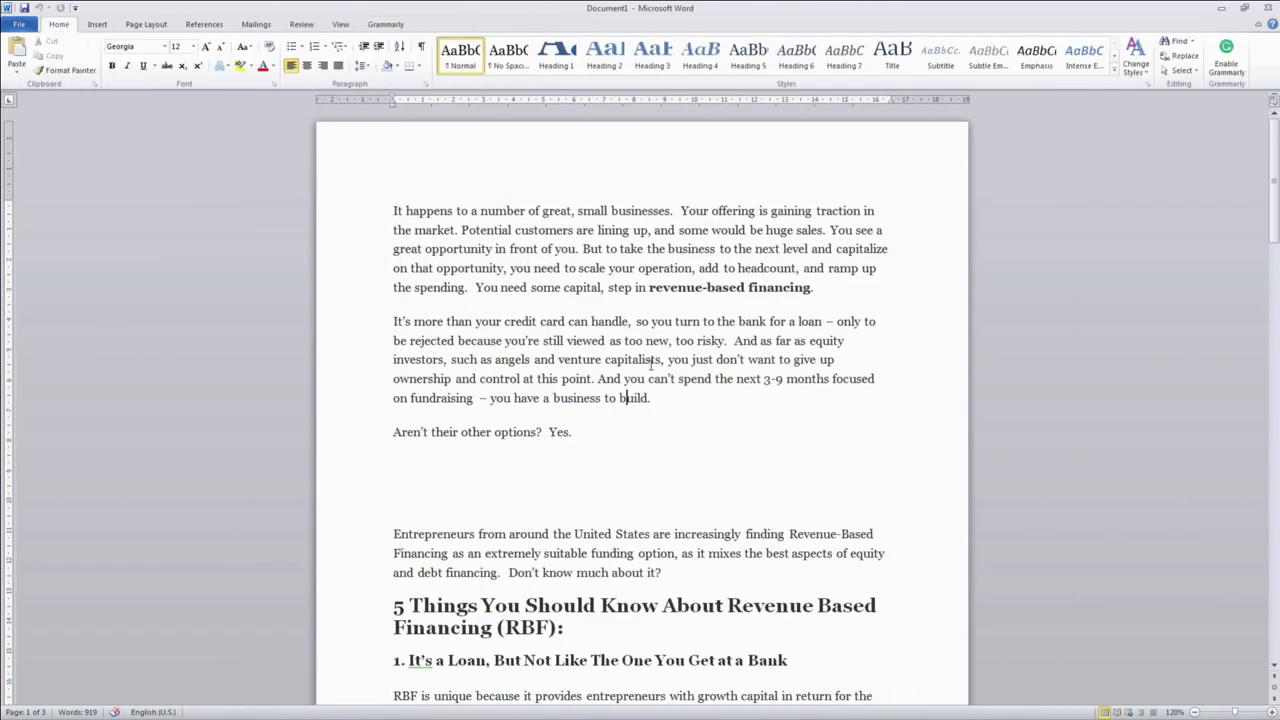
click(387, 24)
scroll(608, 300, down, 2)
scroll(607, 332, down, 5)
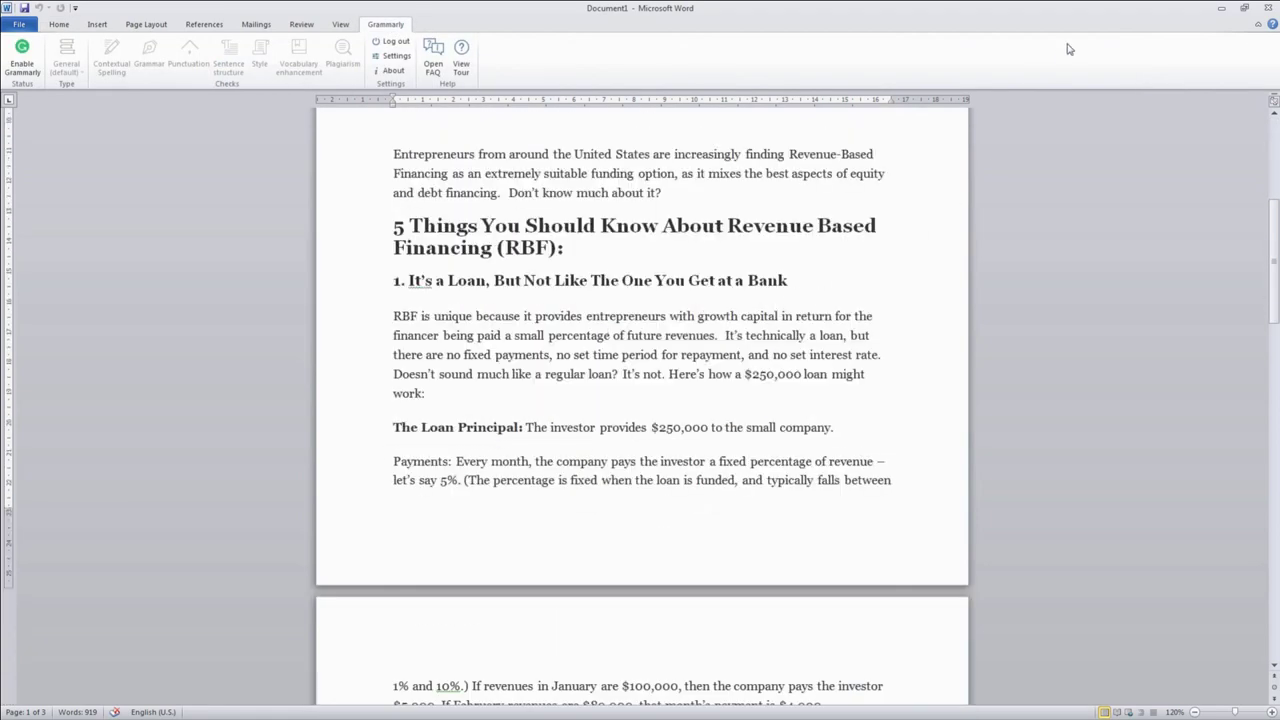
Step: Minimise Word and open the Blog Folder > Posted > 20160301 post folder in Explorer
click(1221, 9)
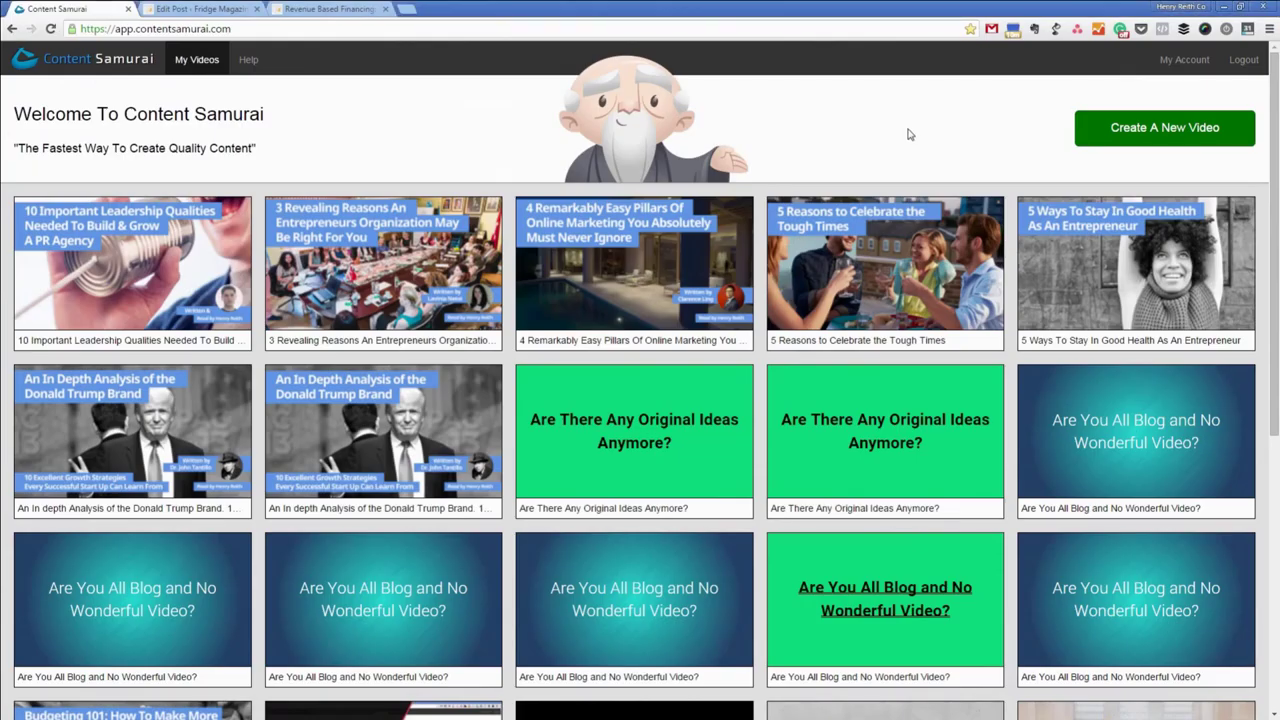
key(alt+Tab)
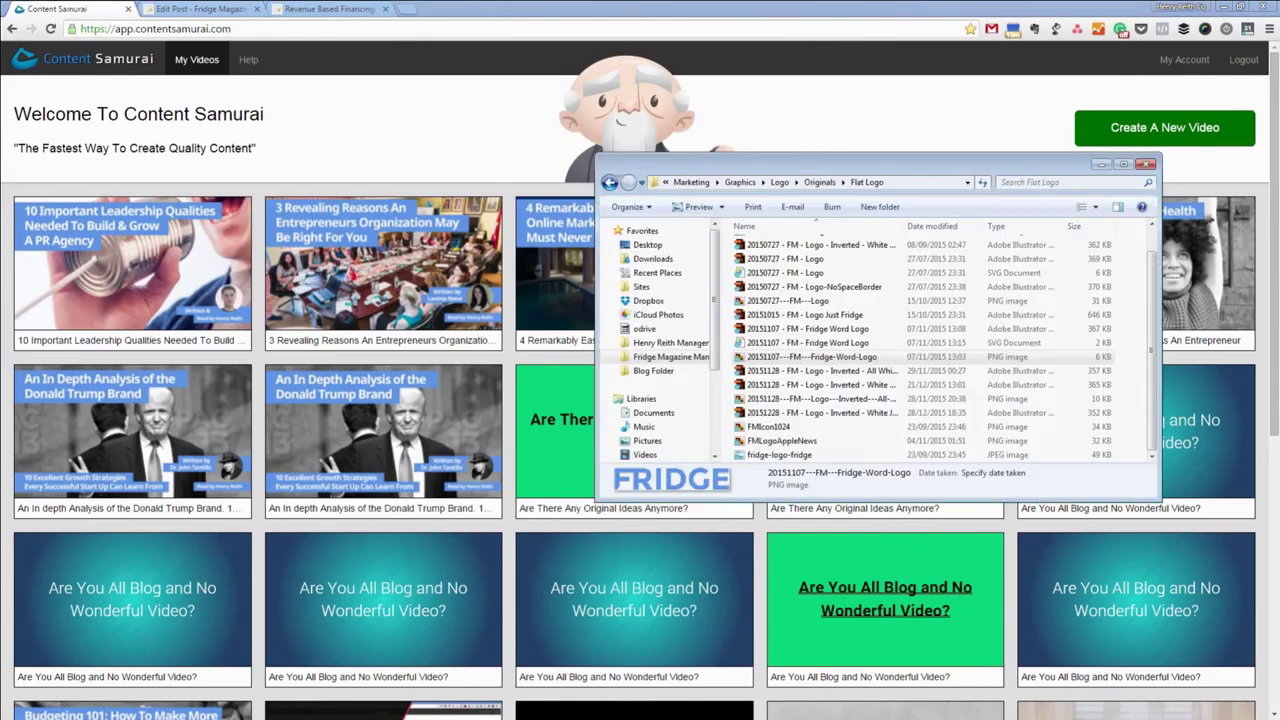
click(653, 370)
double_click(836, 314)
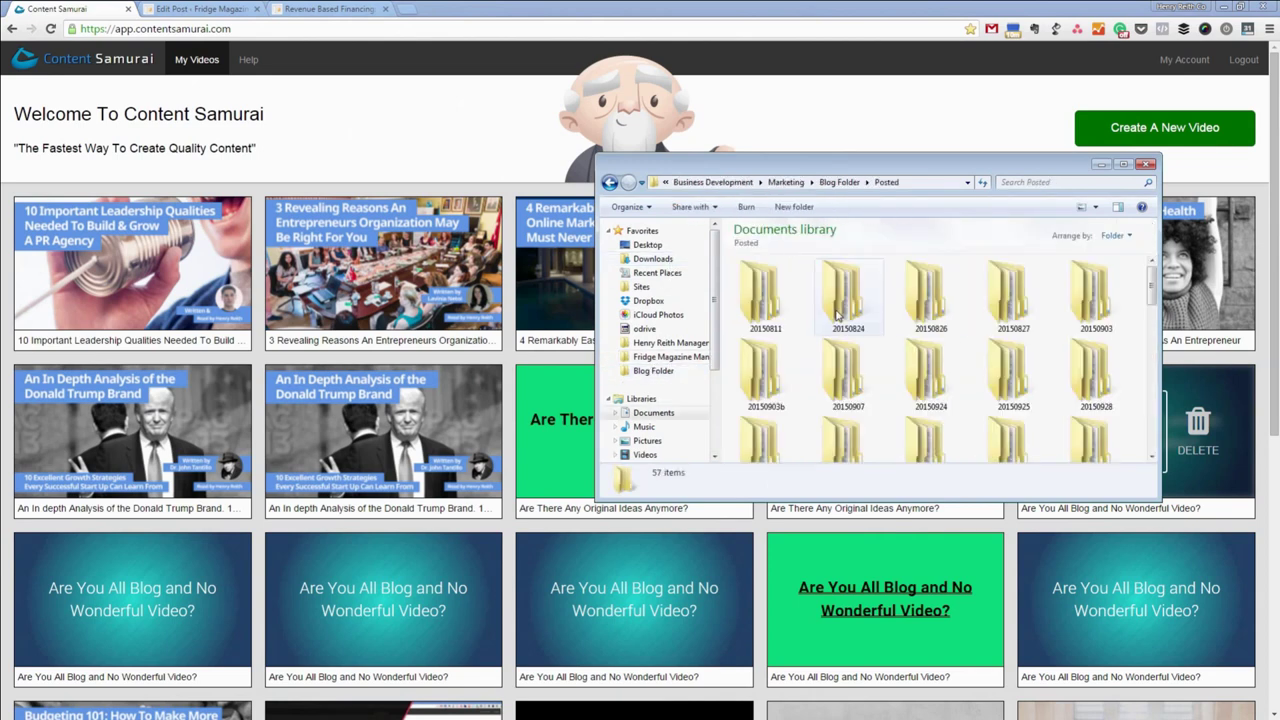
scroll(930, 352, down, 5)
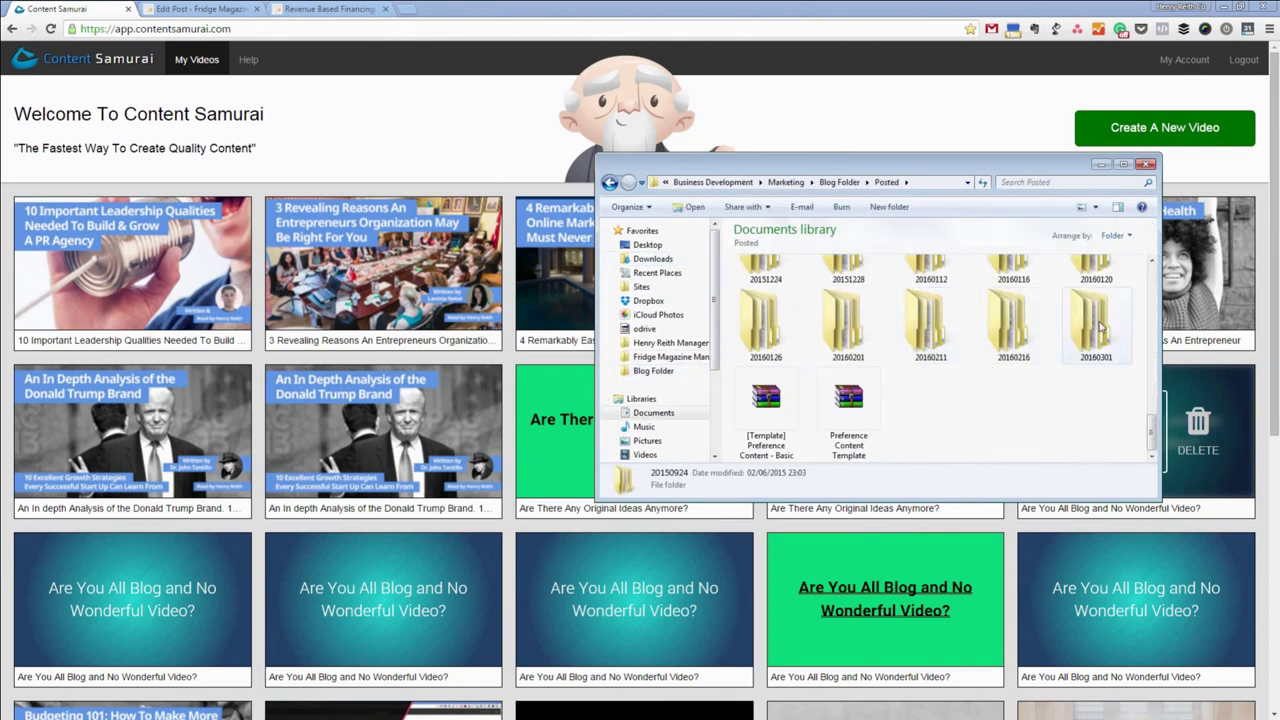
double_click(1092, 322)
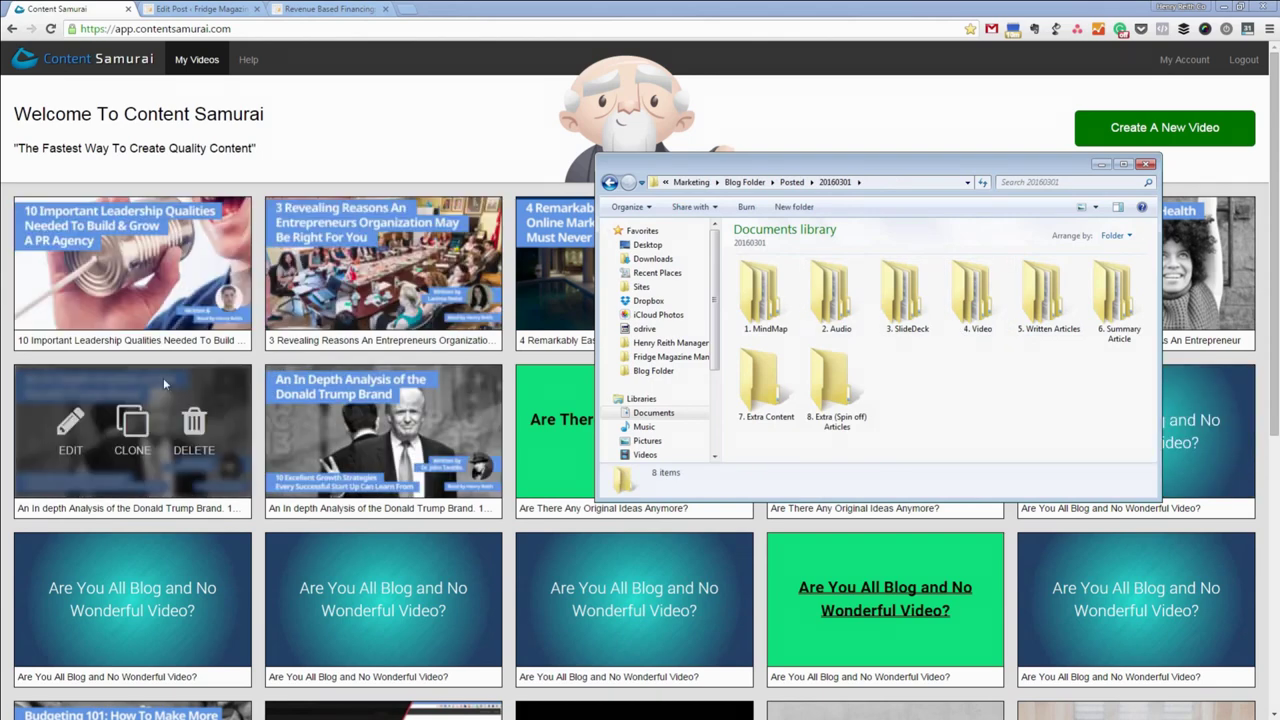
Step: Open 4. Video > Intro Slide and view Intro-Slide-1 full screen
double_click(980, 305)
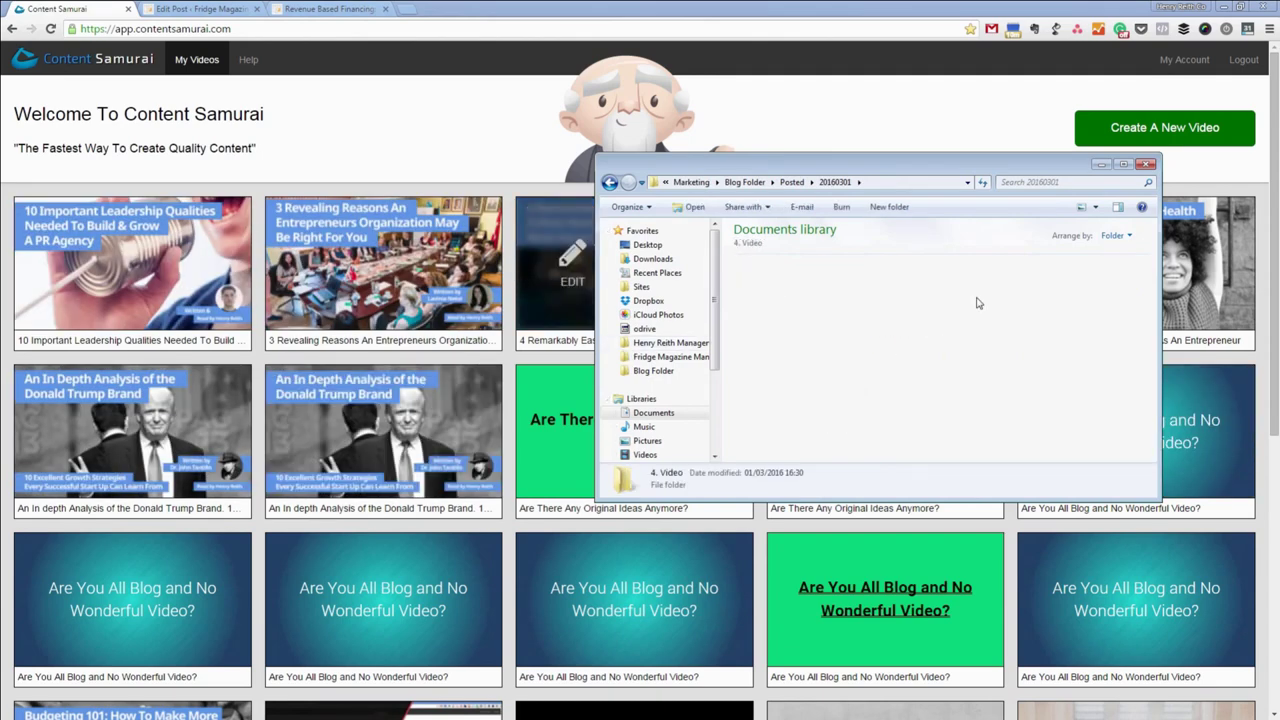
double_click(843, 312)
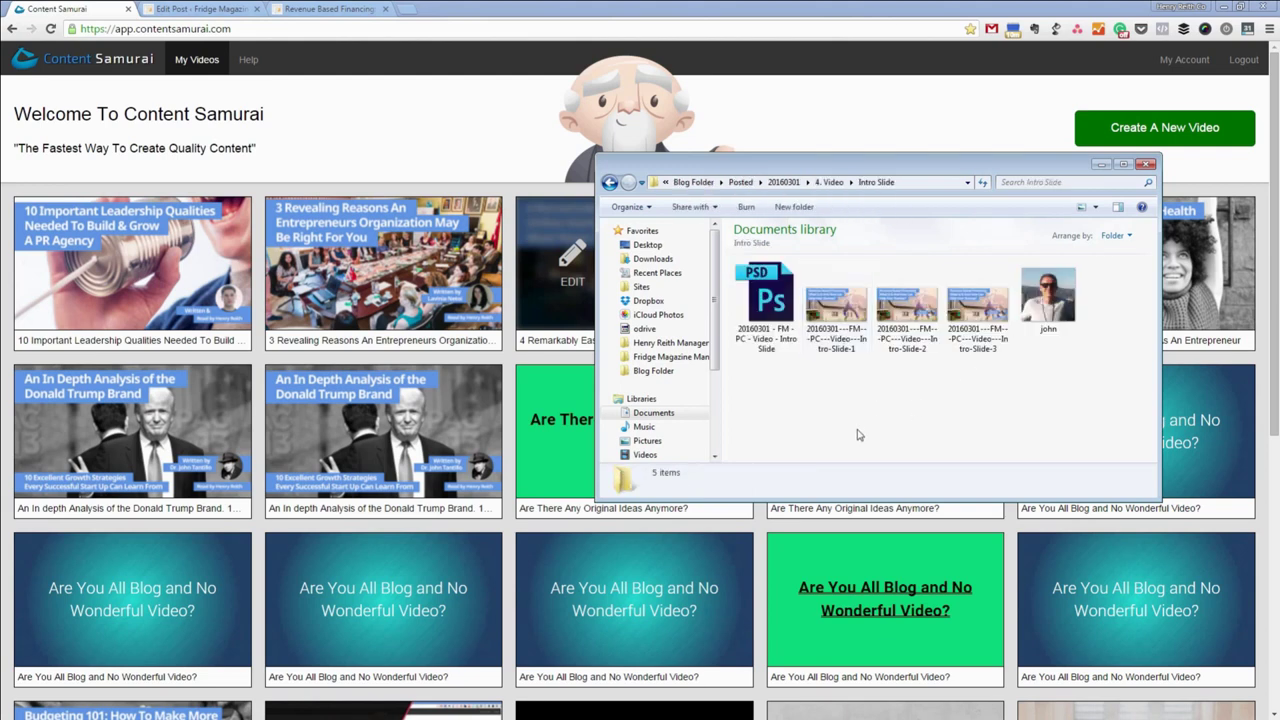
click(843, 322)
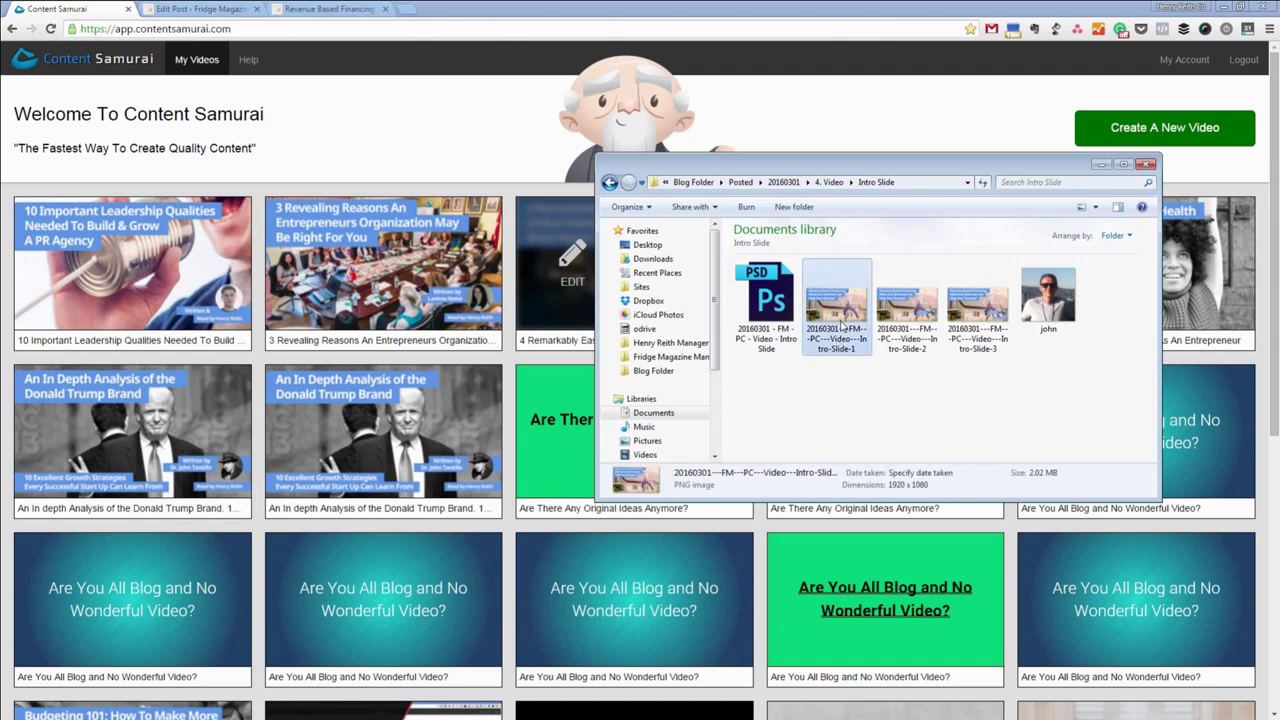
double_click(836, 310)
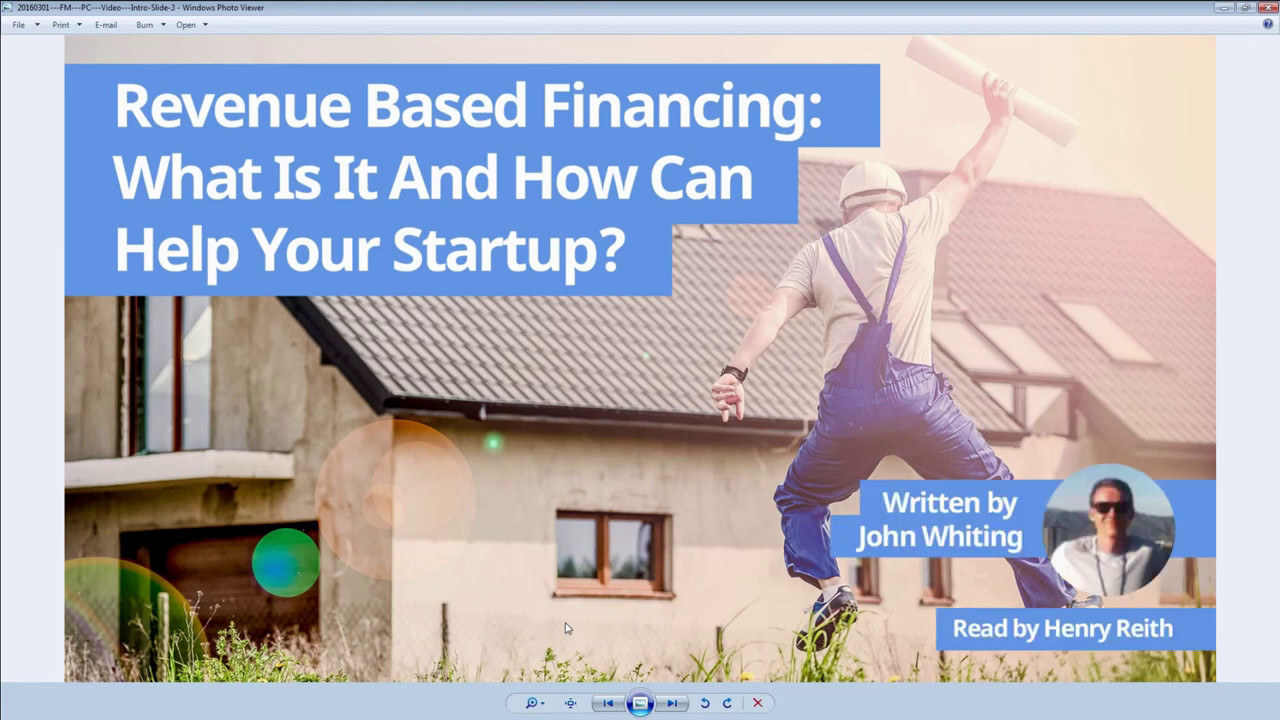
key(Right)
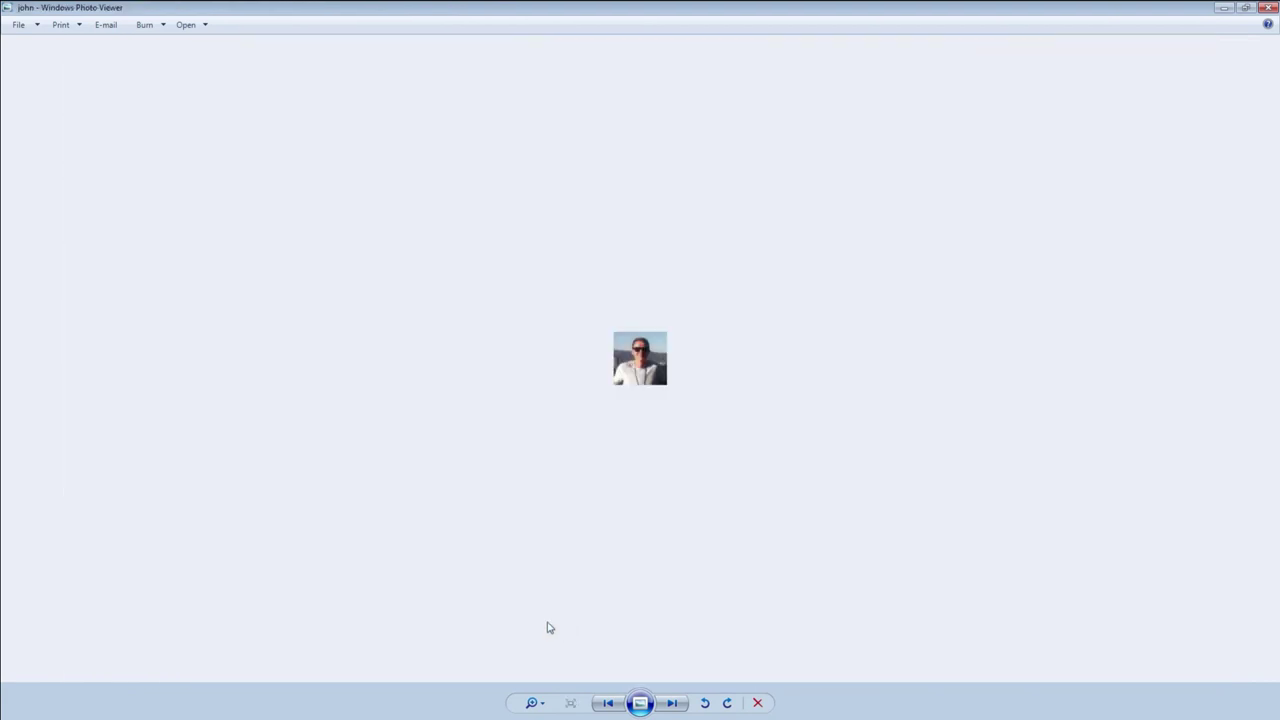
Step: View the next intro slide with the author credits, then close Photo Viewer
click(1268, 7)
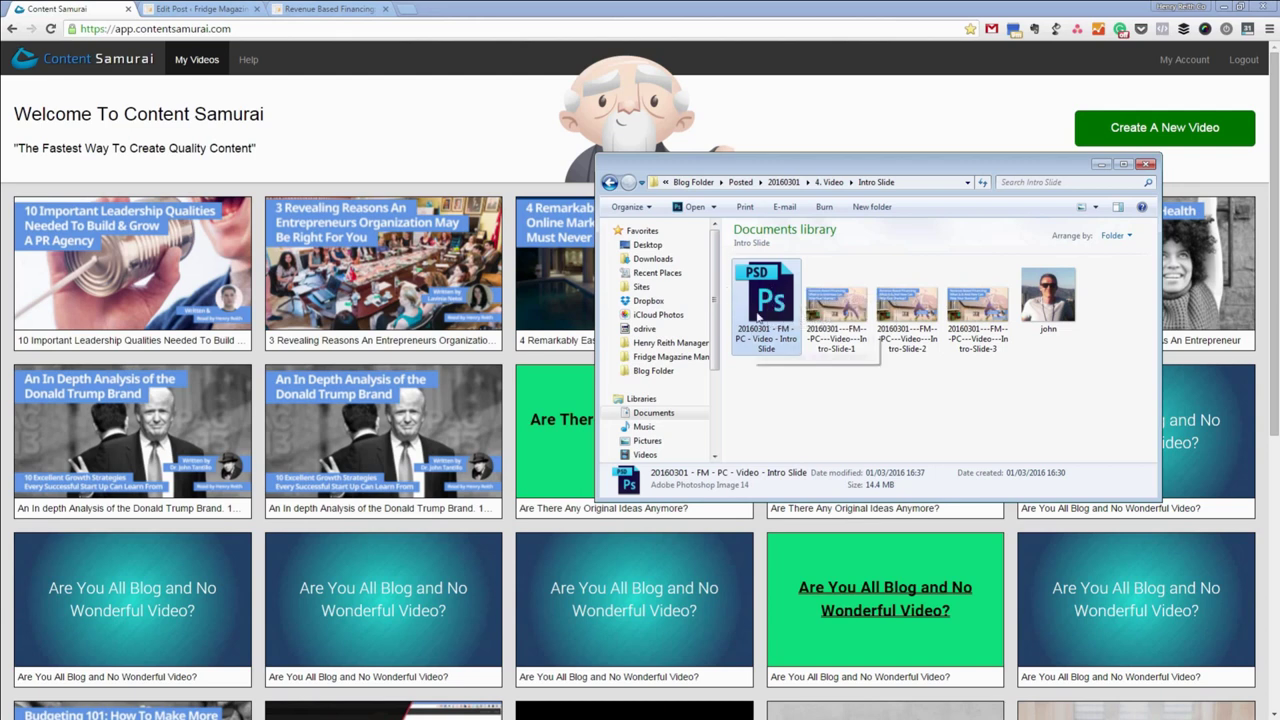
Step: Bring up the Content Samurai dashboard and create a new, empty video project
click(814, 109)
mouse_move(602, 318)
mouse_move(705, 475)
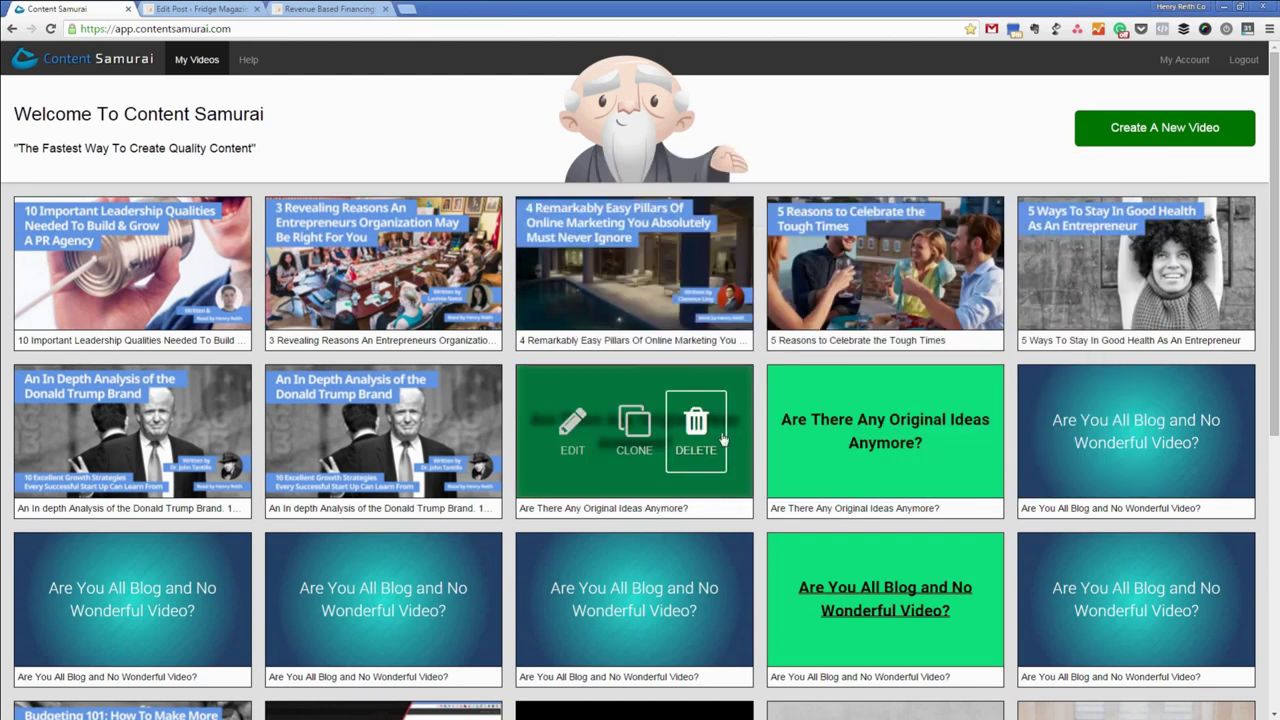
mouse_move(412, 468)
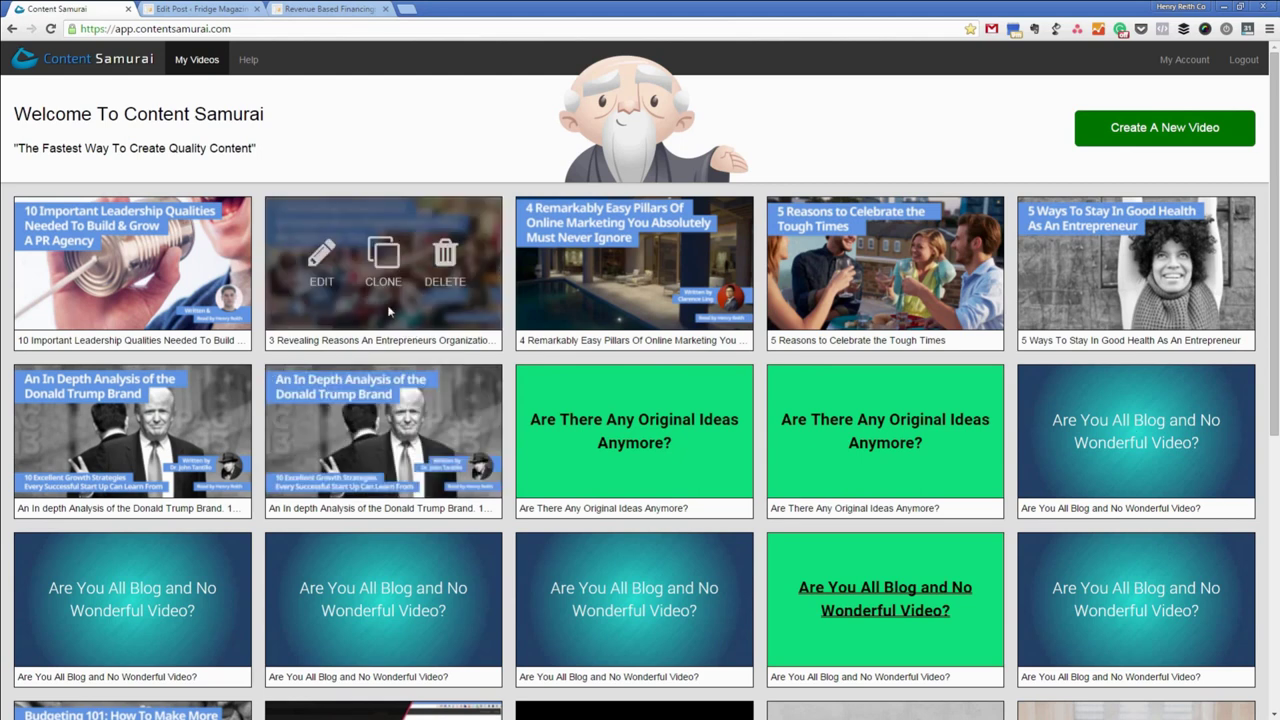
mouse_move(548, 243)
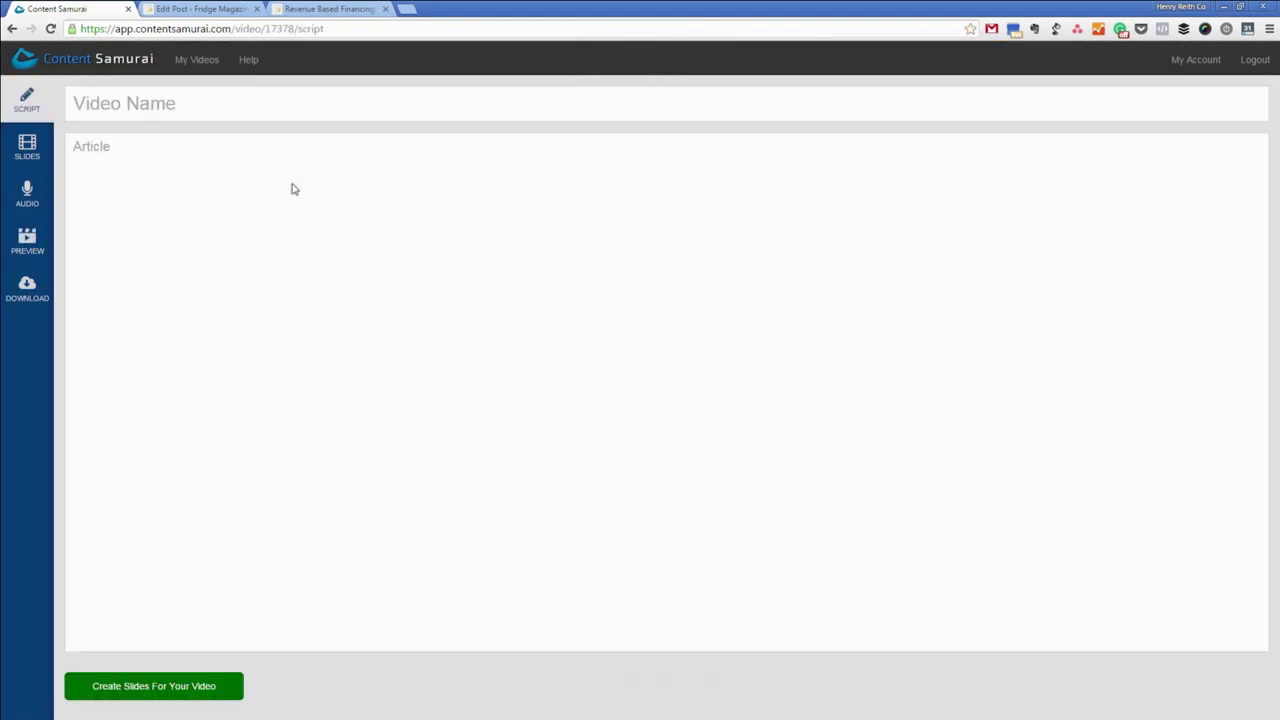
Step: Paste the post title 'Revenue Based Financing: What Is It And How Can Help Your Startup?' into Video Name and Article
click(200, 9)
scroll(322, 243, up, 15)
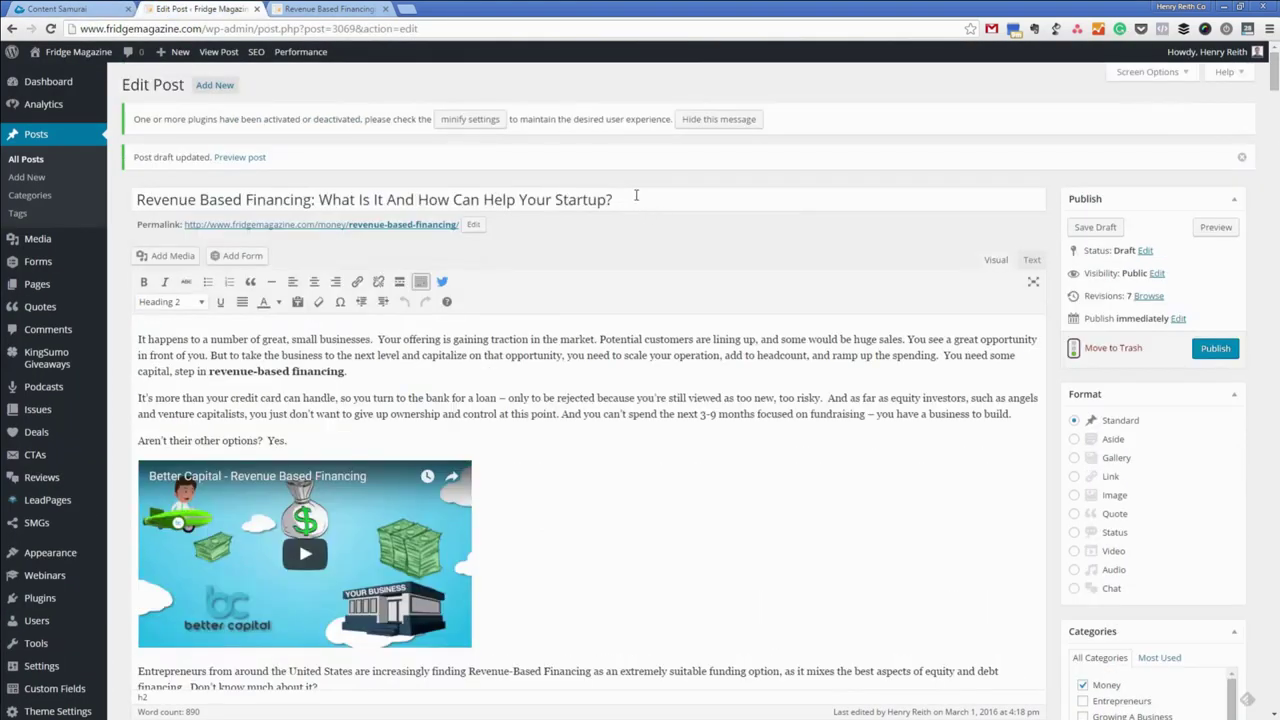
drag(636, 195, 57, 212)
key(ctrl+c)
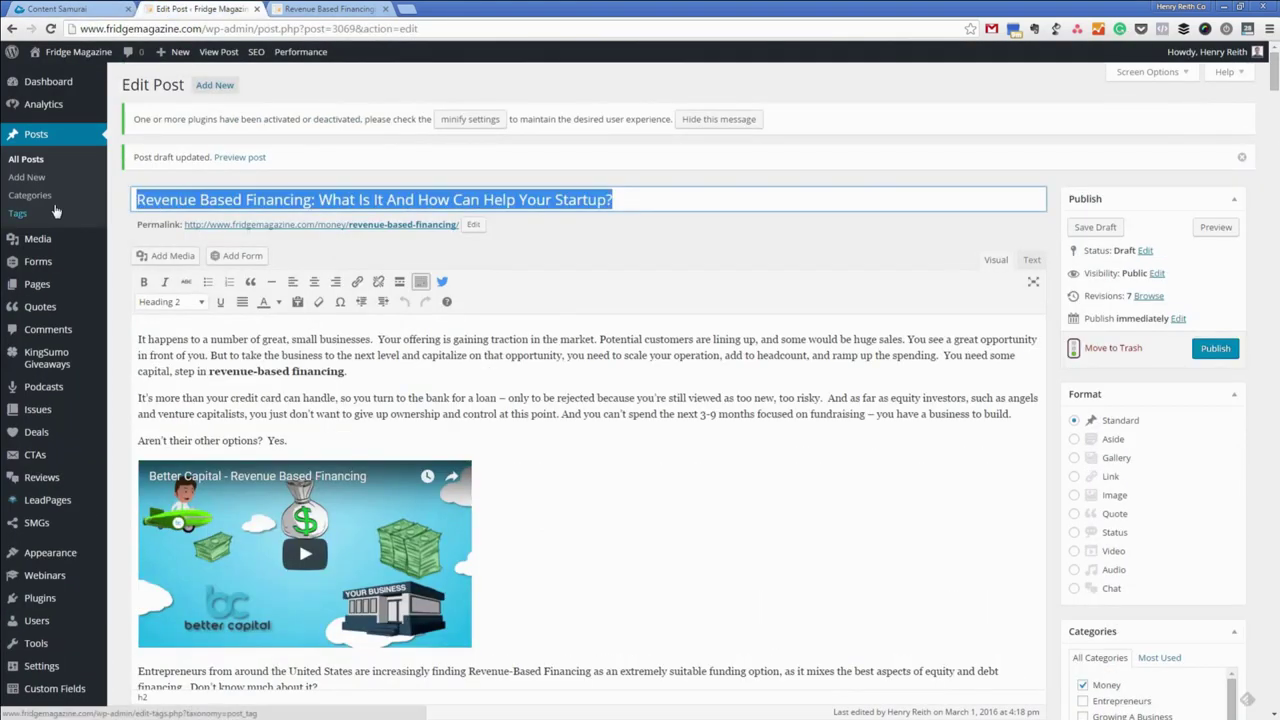
key(ctrl+shift+Tab)
click(379, 107)
key(ctrl+v)
click(386, 184)
key(ctrl+v)
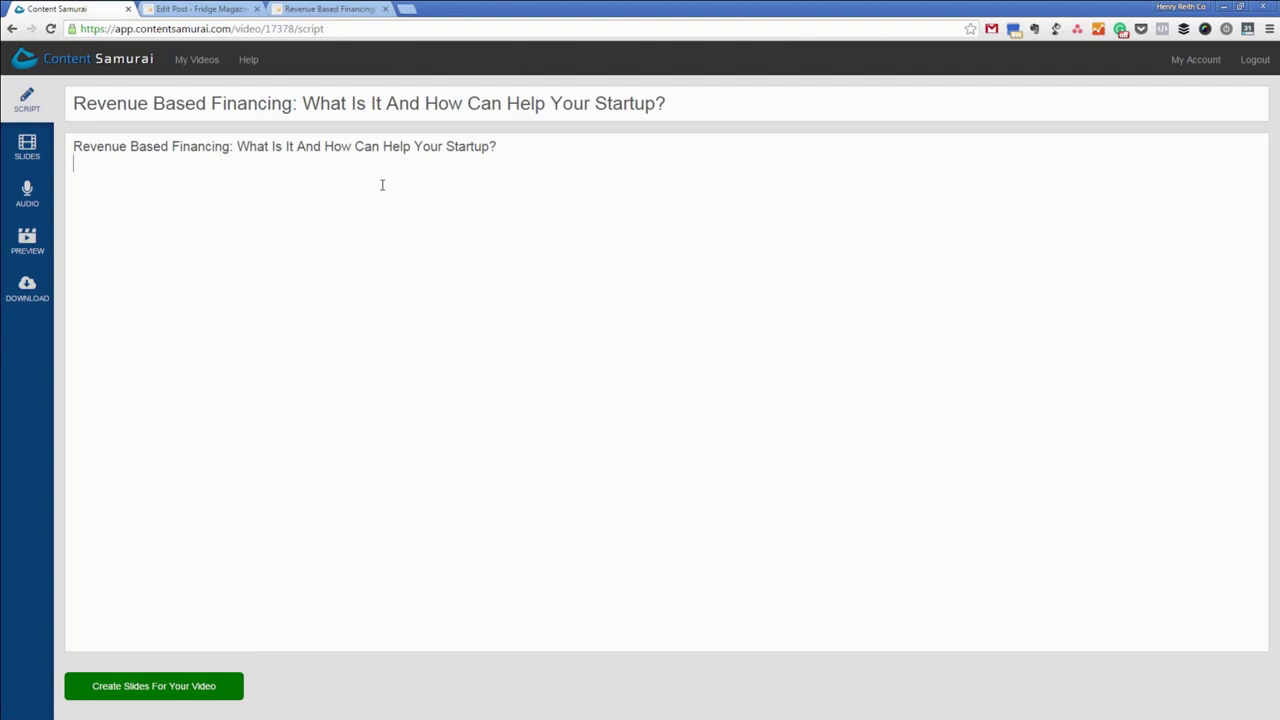
Step: Add a 'Written by' author credit and a 'Read by … - Fridge Editor' narrator line under the title
text(Written by John Whiting)
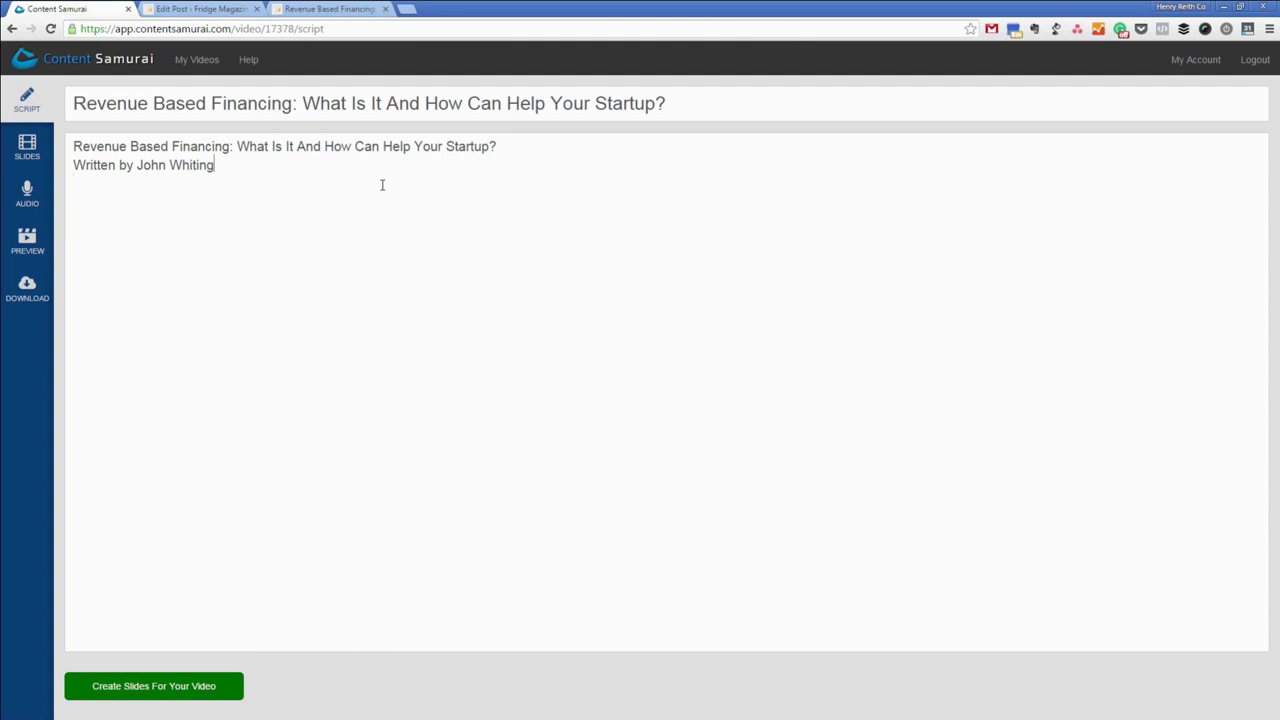
text(.)
key(Return)
text(Read by Henry Reith)
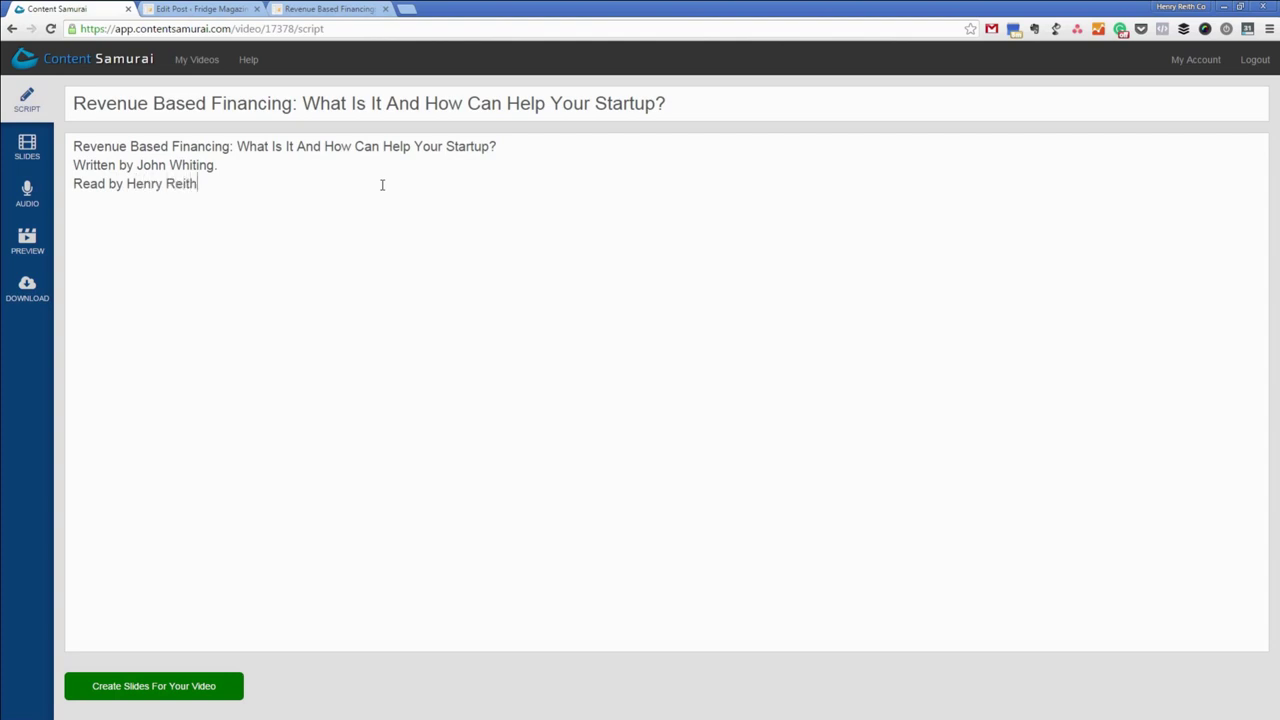
text( - Fridge Editor)
right_click(183, 185)
key(Escape)
click(288, 185)
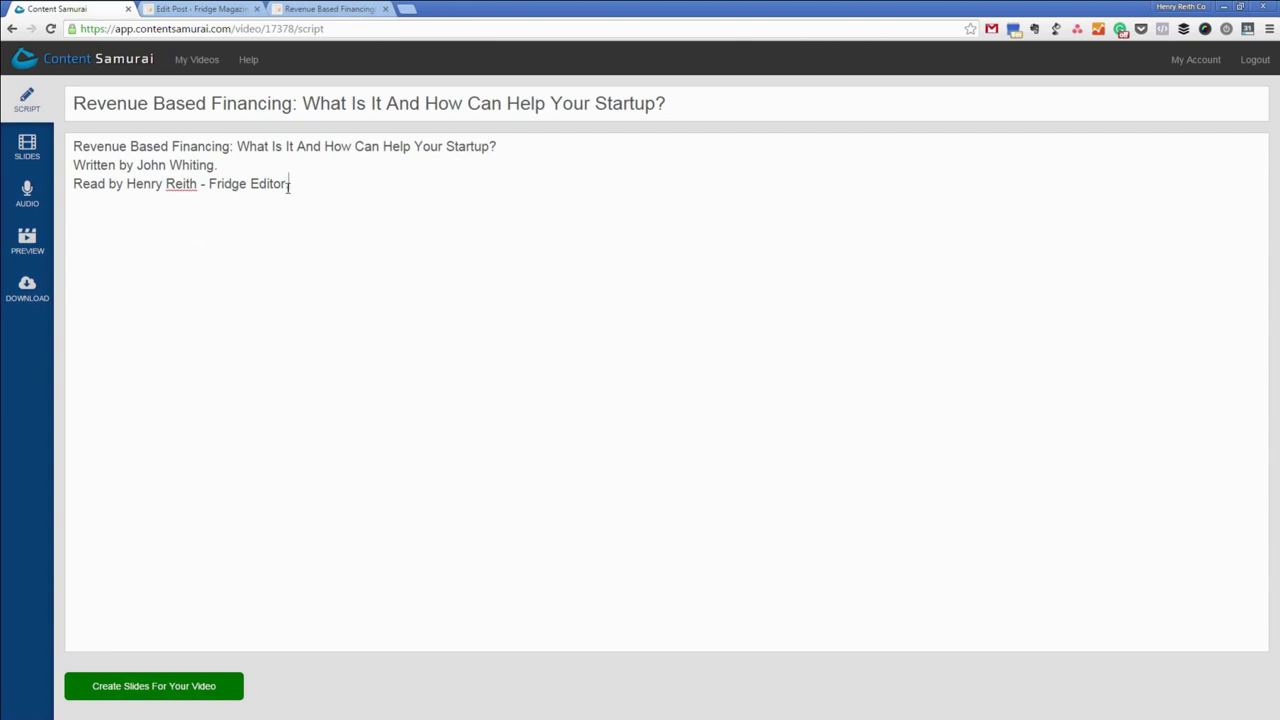
key(Return)
key(Return)
key(Return)
key(Return)
Step: Switch to Word and select the entire revenue-based financing article
key(alt+Tab)
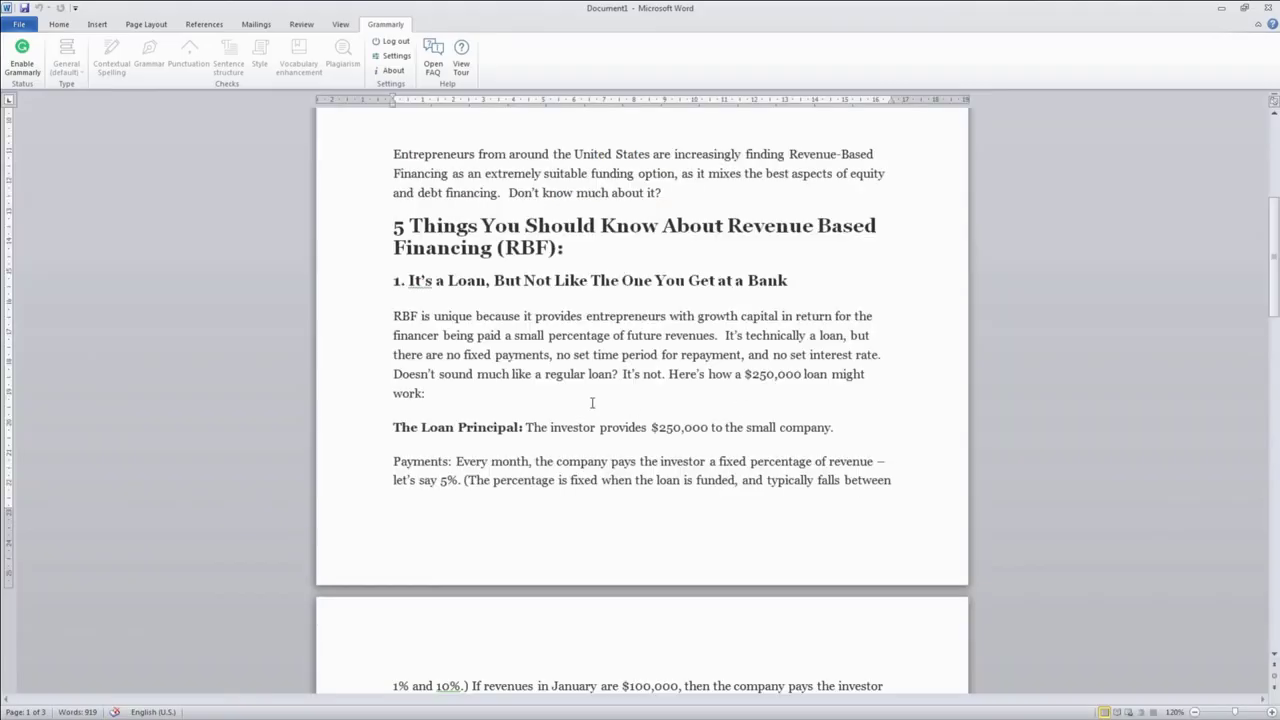
key(ctrl+a)
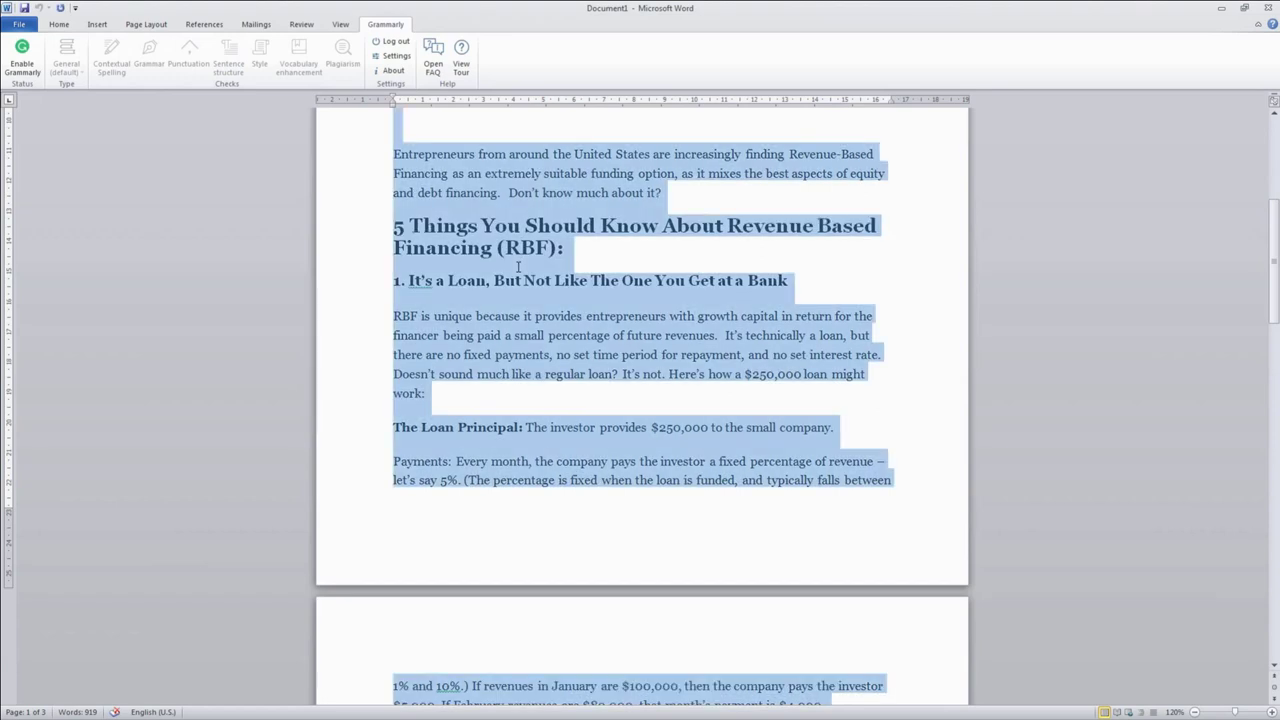
Step: Paste the article below the credit lines and delete the extra blank lines after 'Yes.'
click(1222, 9)
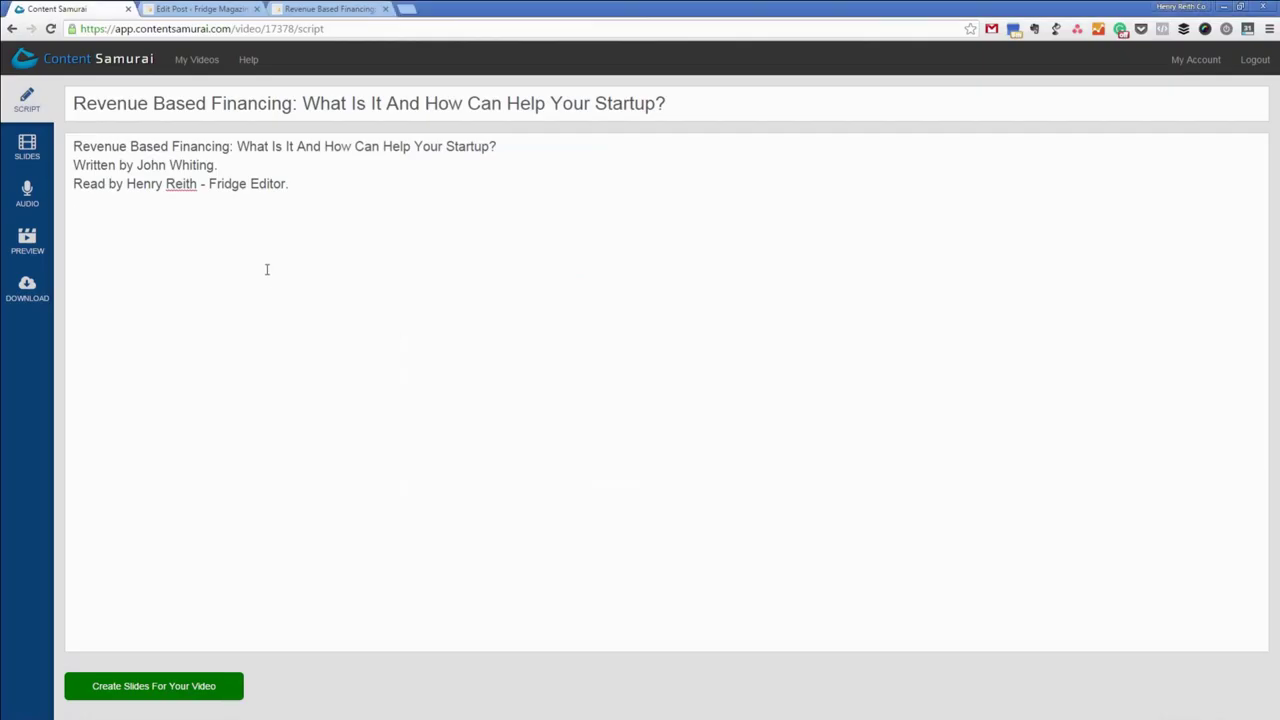
key(ctrl+v)
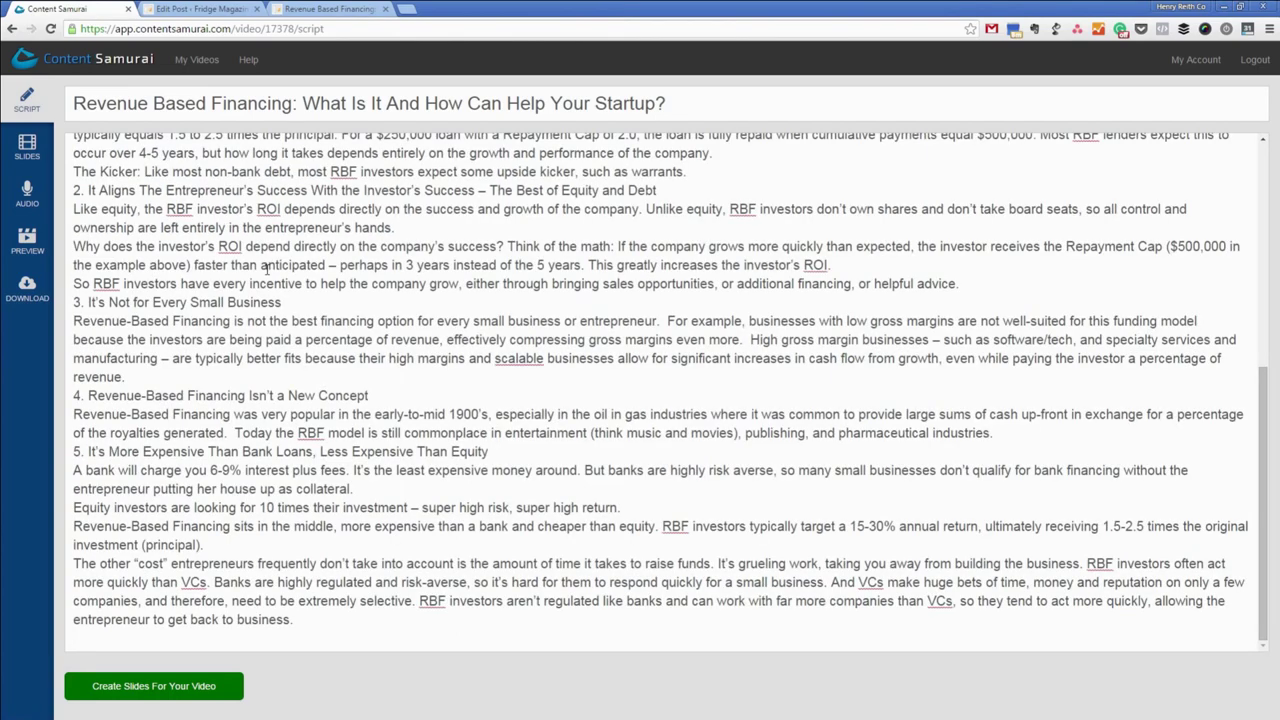
scroll(260, 268, up, 4)
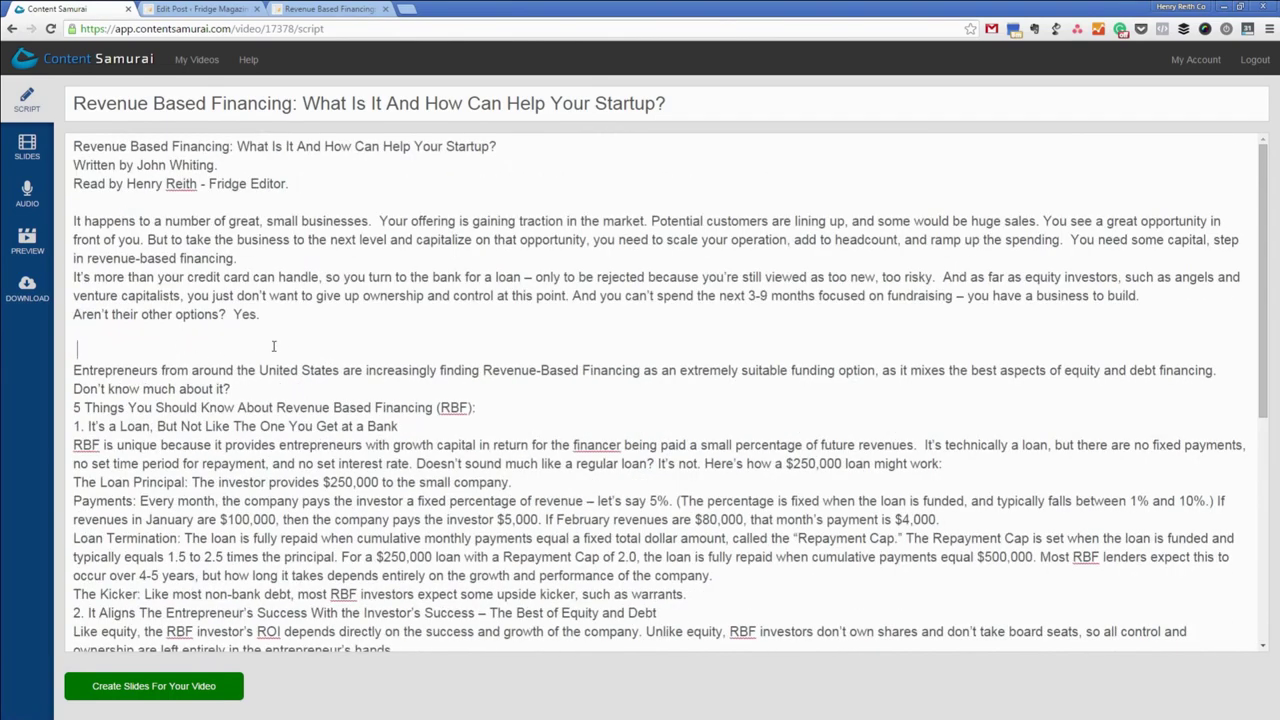
key(BackSpace)
key(BackSpace)
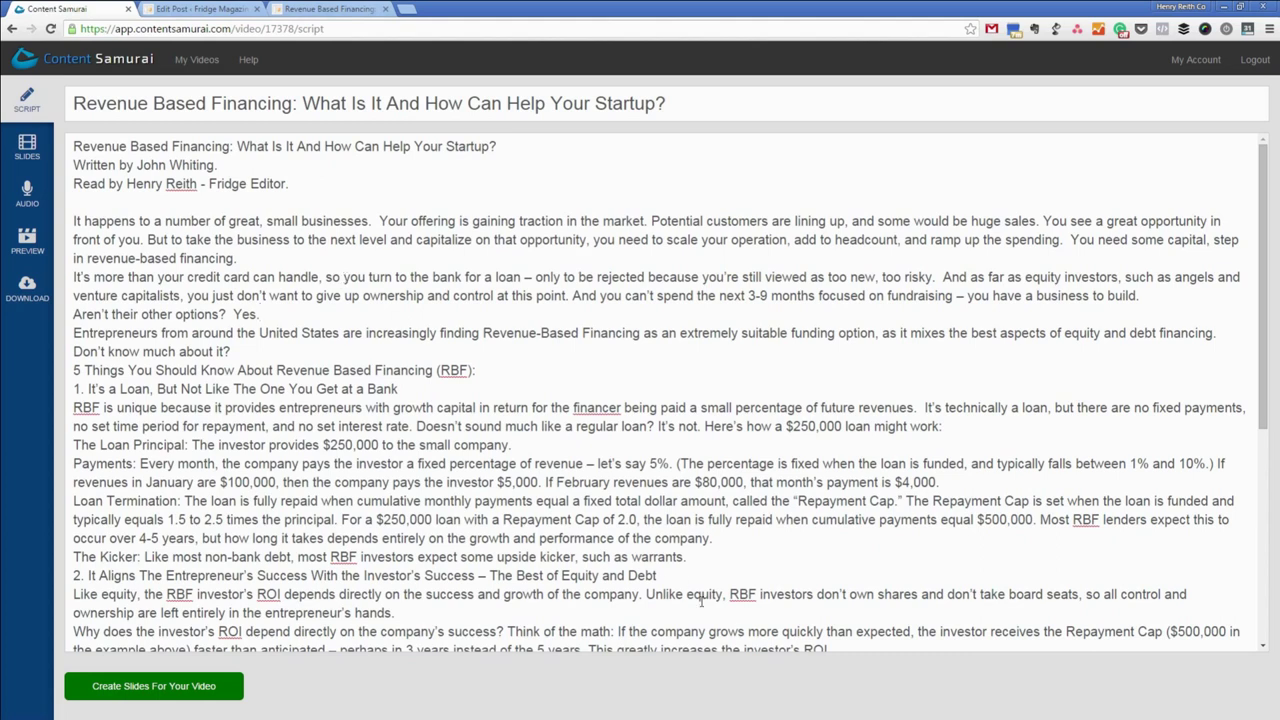
Step: Add blank lines around the first three numbered headings and their paragraphs
click(668, 578)
key(Return)
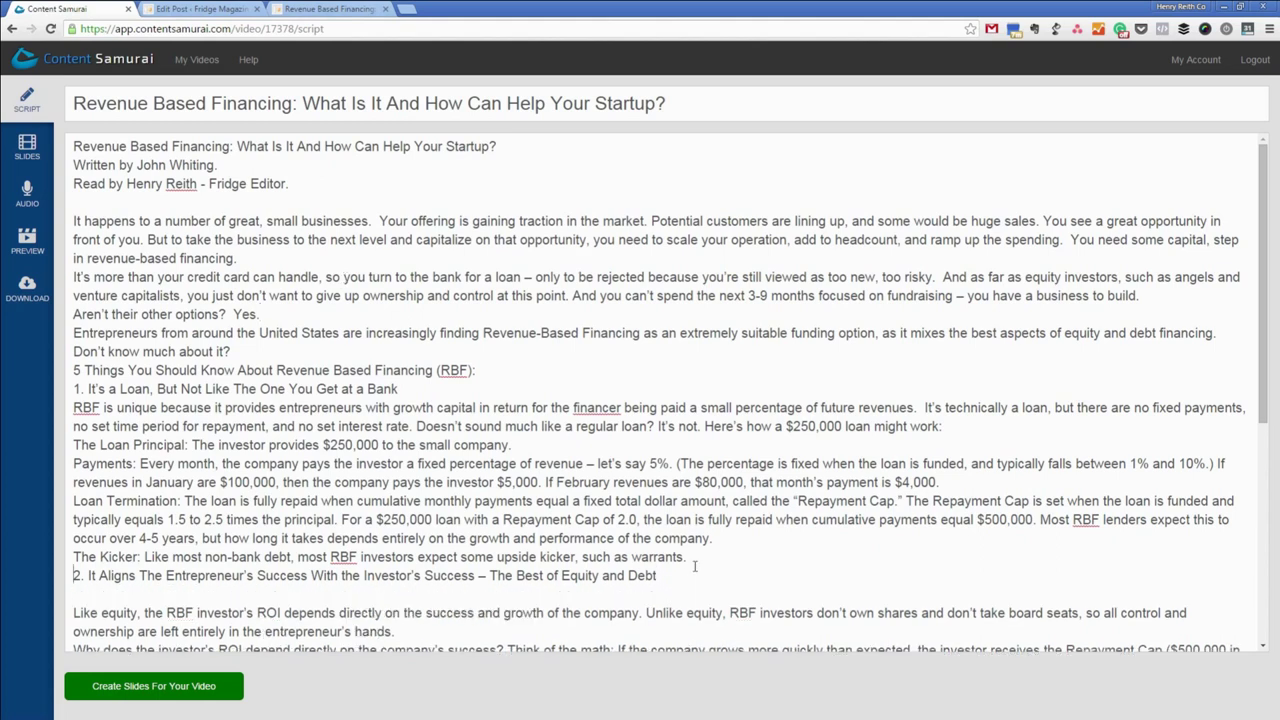
key(Up)
key(Up)
key(Up)
key(Up)
key(Up)
key(Up)
key(Up)
key(Up)
key(Up)
key(Up)
key(Up)
key(Return)
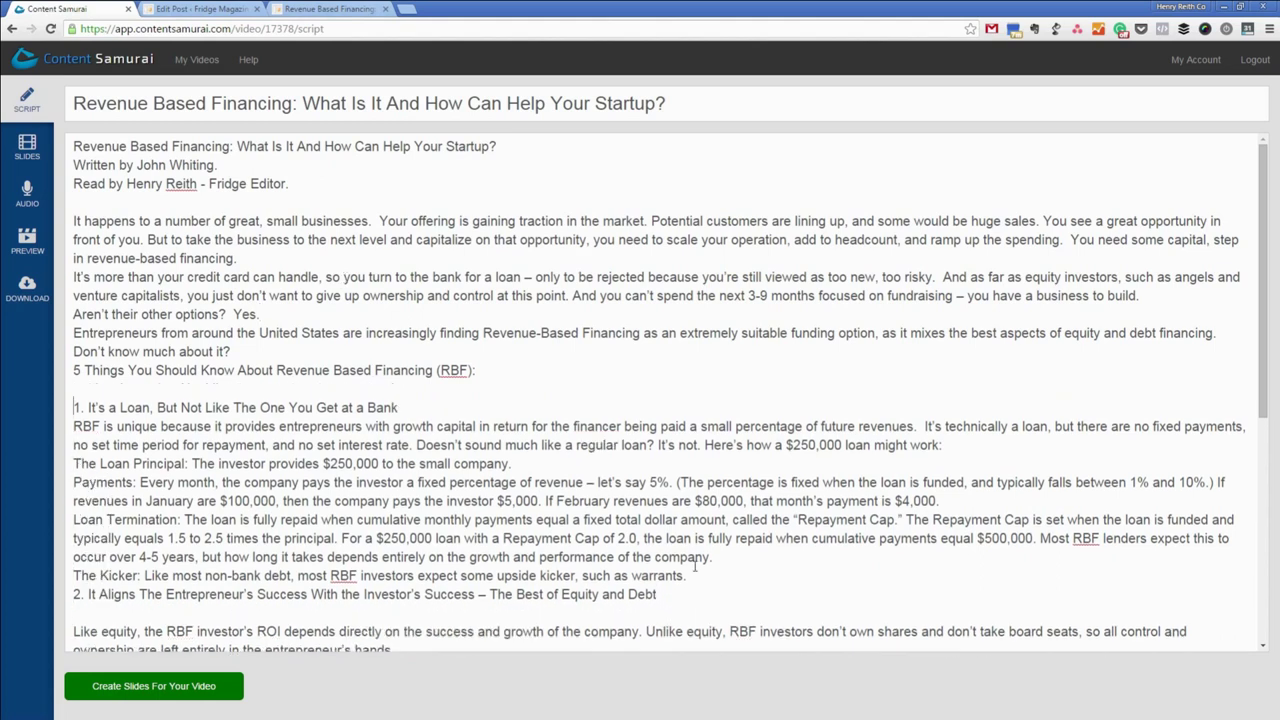
key(Return)
key(Down)
key(Down)
key(Down)
key(Down)
key(Down)
key(Down)
key(Down)
key(Down)
key(Down)
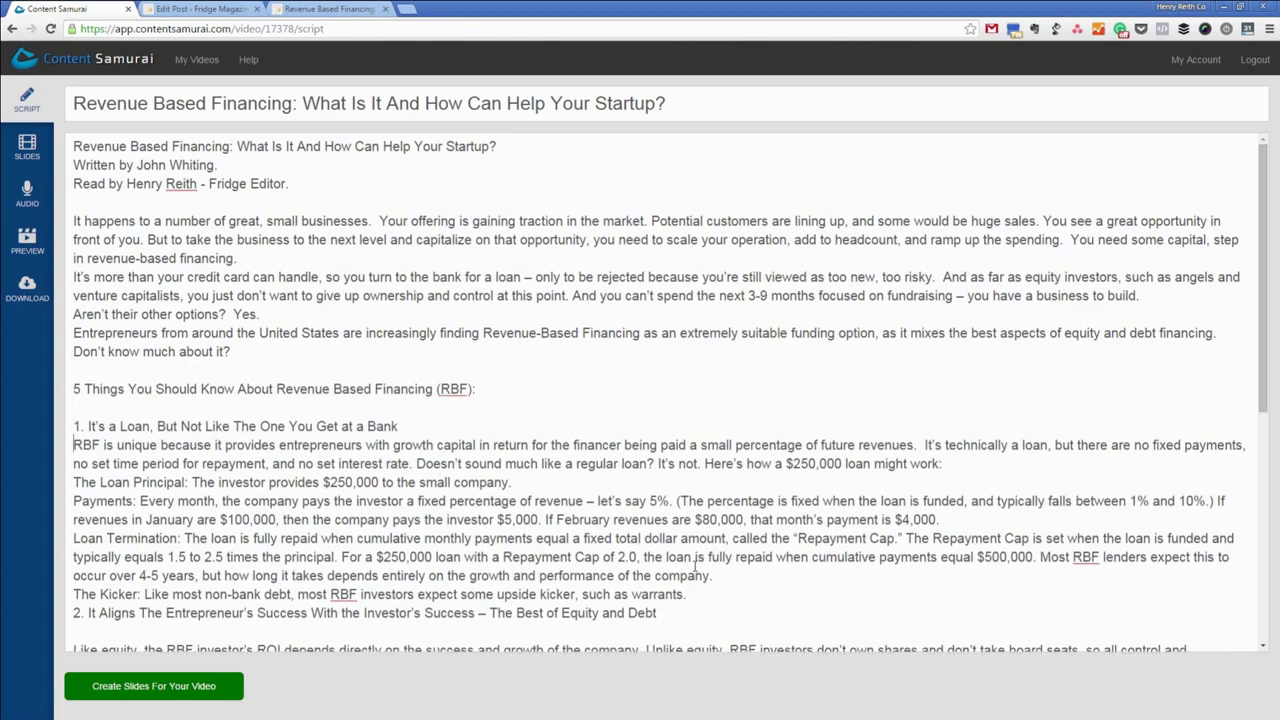
key(Down)
key(Down)
key(Down)
key(Down)
key(Down)
key(Down)
key(Down)
key(Down)
key(Down)
key(Down)
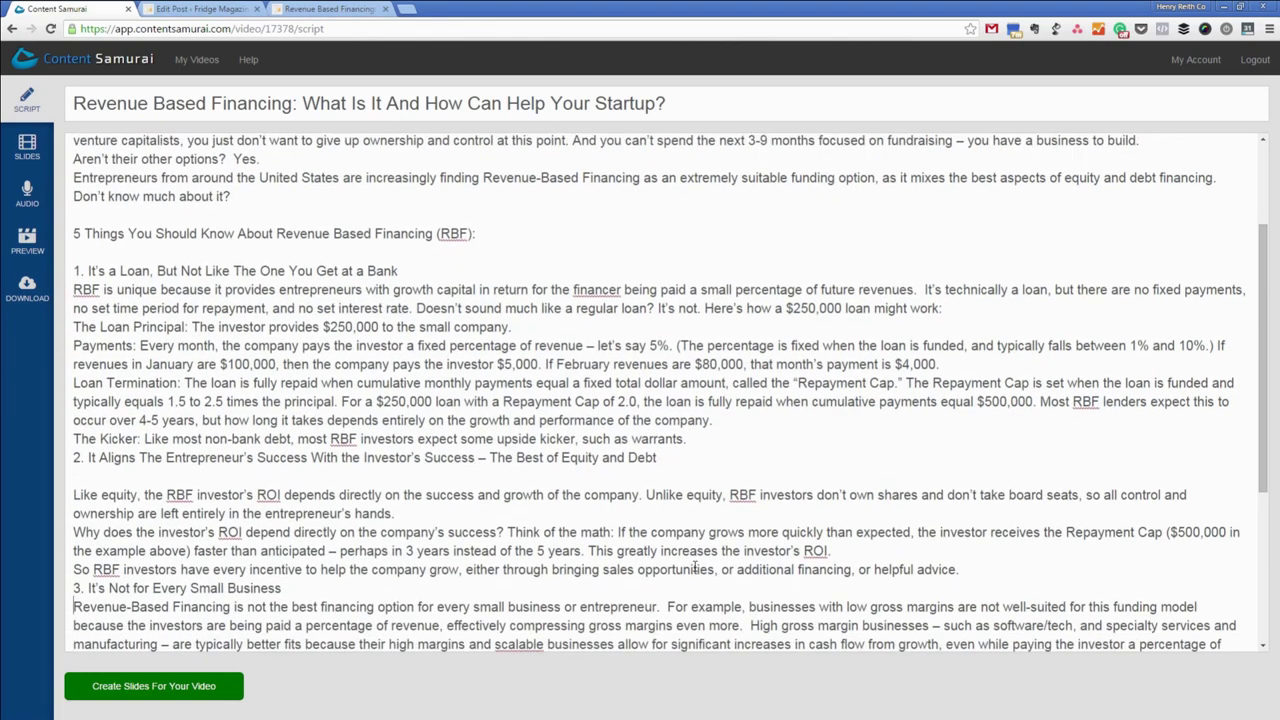
key(Return)
key(Down)
key(Return)
key(Down)
key(Down)
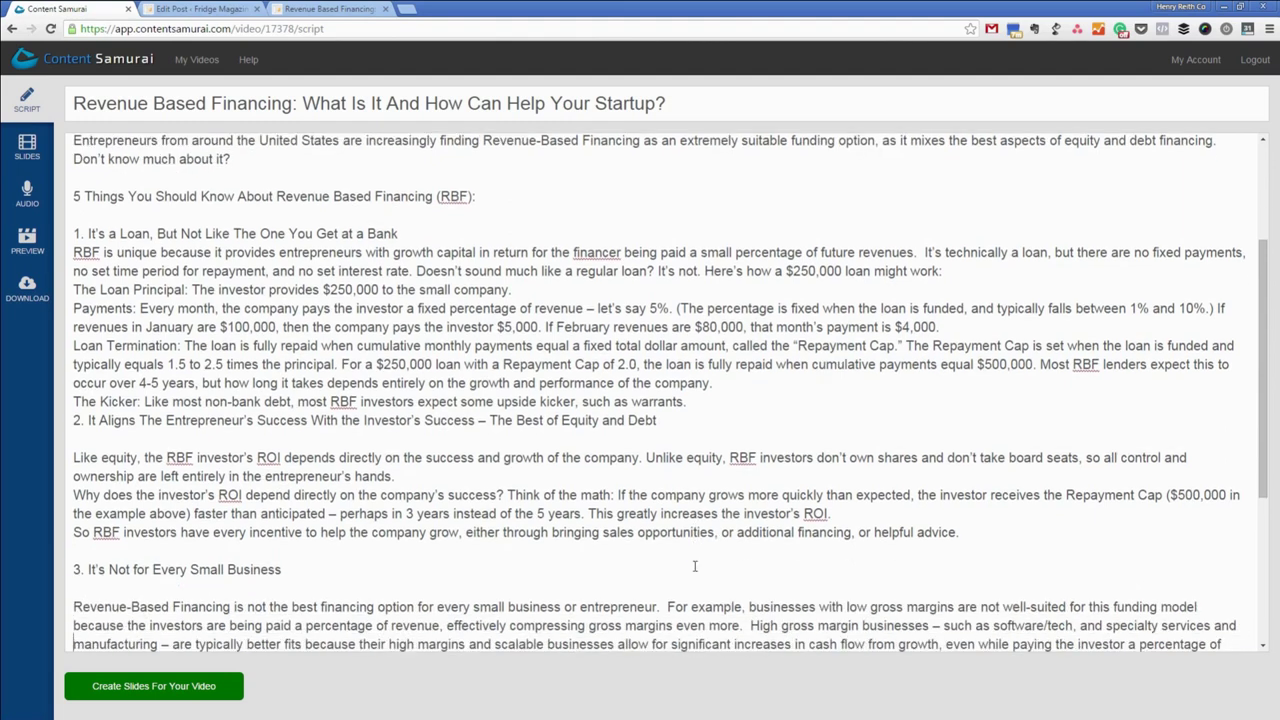
key(Up)
key(Up)
key(Up)
key(Up)
key(Up)
key(Up)
key(Up)
key(Up)
key(Up)
key(Up)
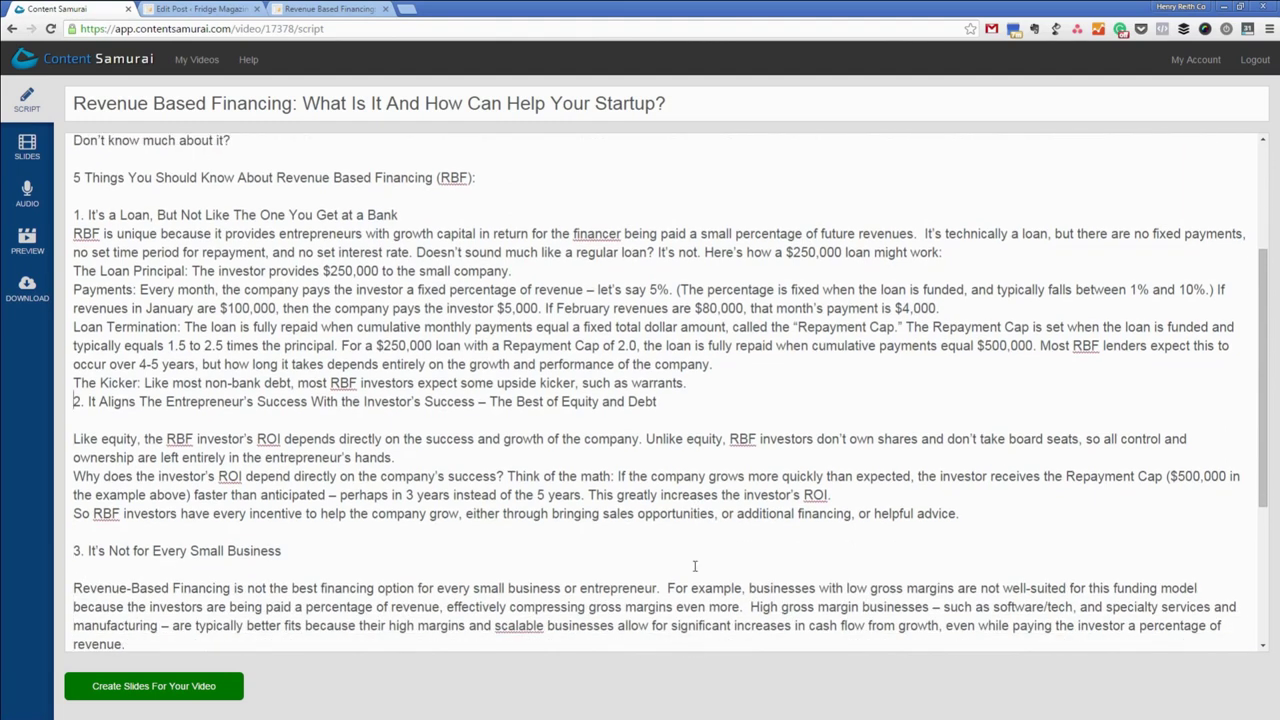
key(Return)
key(Up)
key(Up)
key(Up)
key(Up)
key(Up)
key(Up)
key(Up)
key(Up)
key(Up)
key(Up)
key(Return)
Step: Add blank lines around the fourth and fifth headings and remove the empty line at the article's end
key(Down)
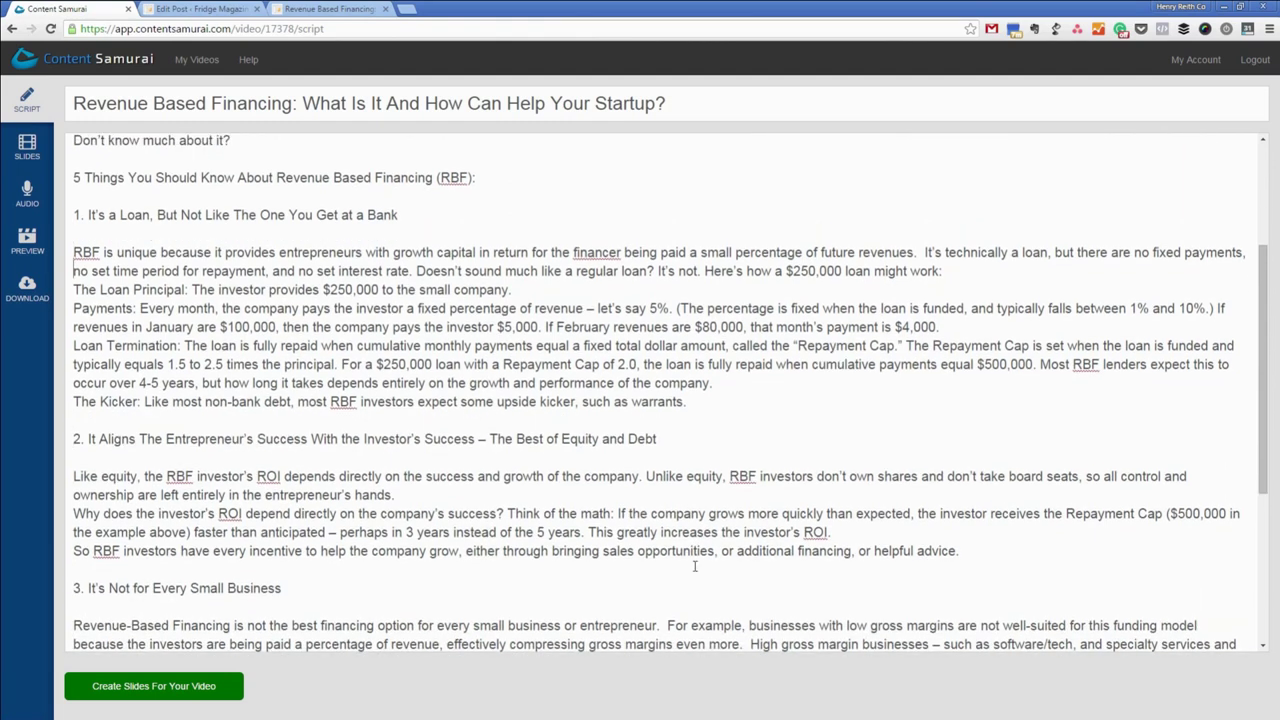
key(Down)
key(Down)
key(Down)
key(Down)
key(Down)
key(Down)
key(Down)
key(Down)
key(Down)
key(Down)
key(Down)
key(Down)
key(Down)
key(Down)
key(Down)
key(Down)
key(Down)
key(Down)
key(Down)
key(Down)
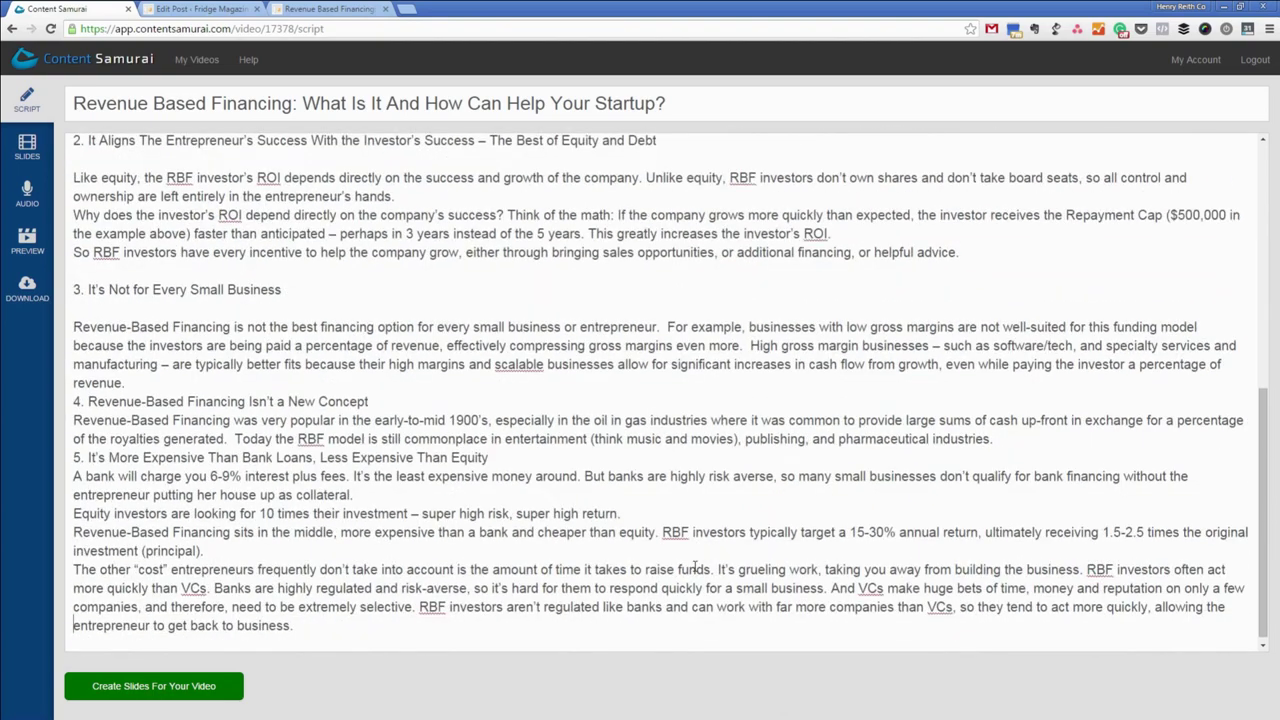
key(Up)
key(Up)
key(Up)
key(Up)
key(Return)
key(Down)
key(Return)
key(Down)
key(Down)
key(Down)
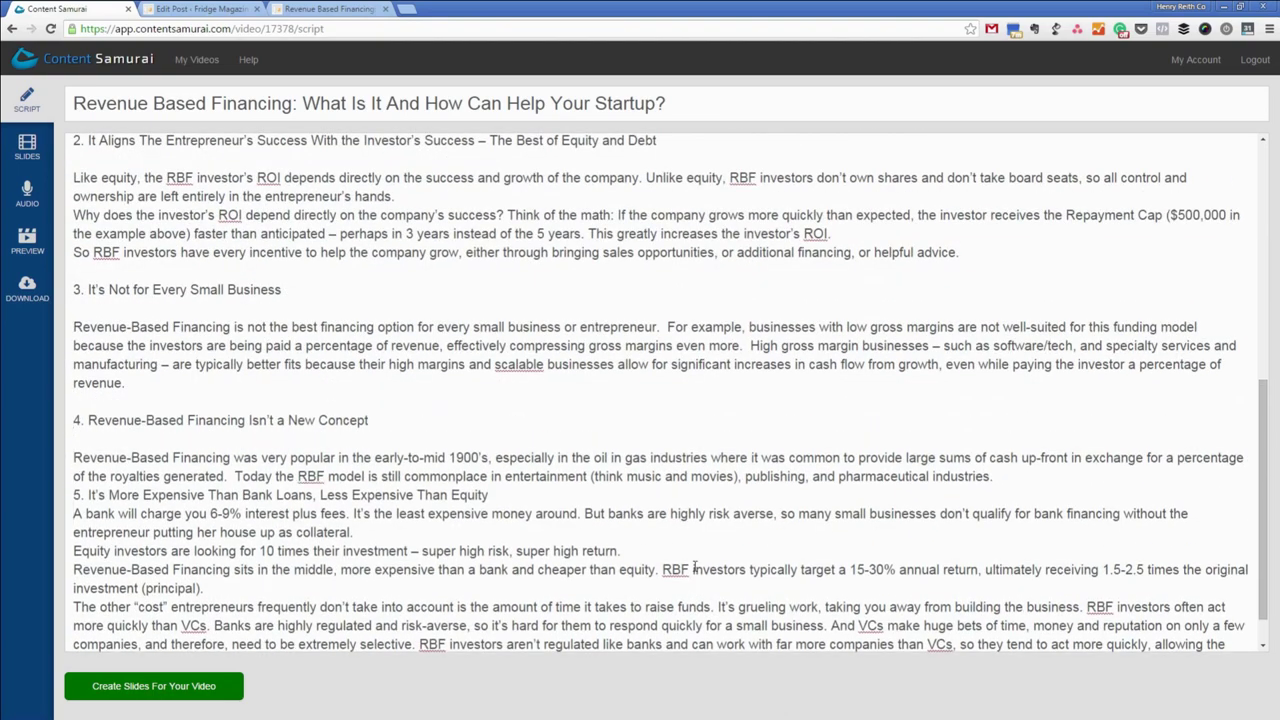
key(Up)
key(Return)
key(Down)
key(Return)
key(Down)
key(Down)
key(Down)
key(Down)
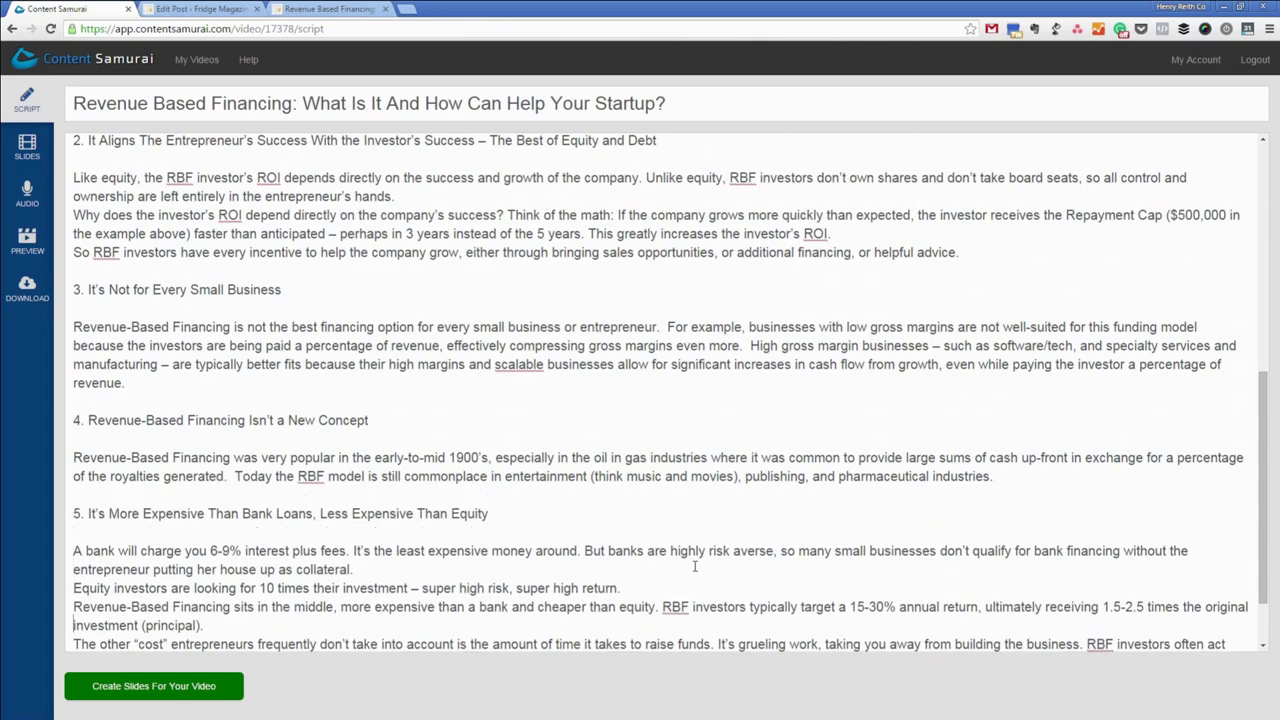
key(Down)
key(Down)
key(Down)
key(Down)
key(Down)
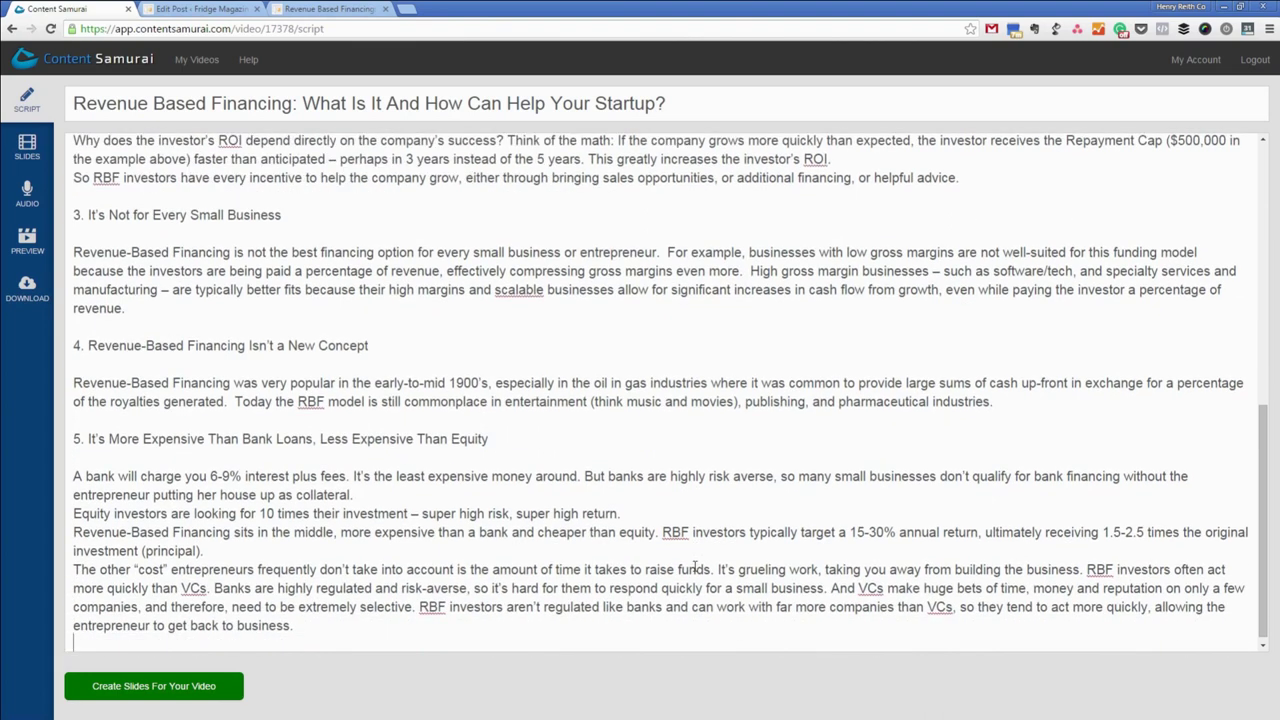
key(BackSpace)
scroll(503, 523, up, 15)
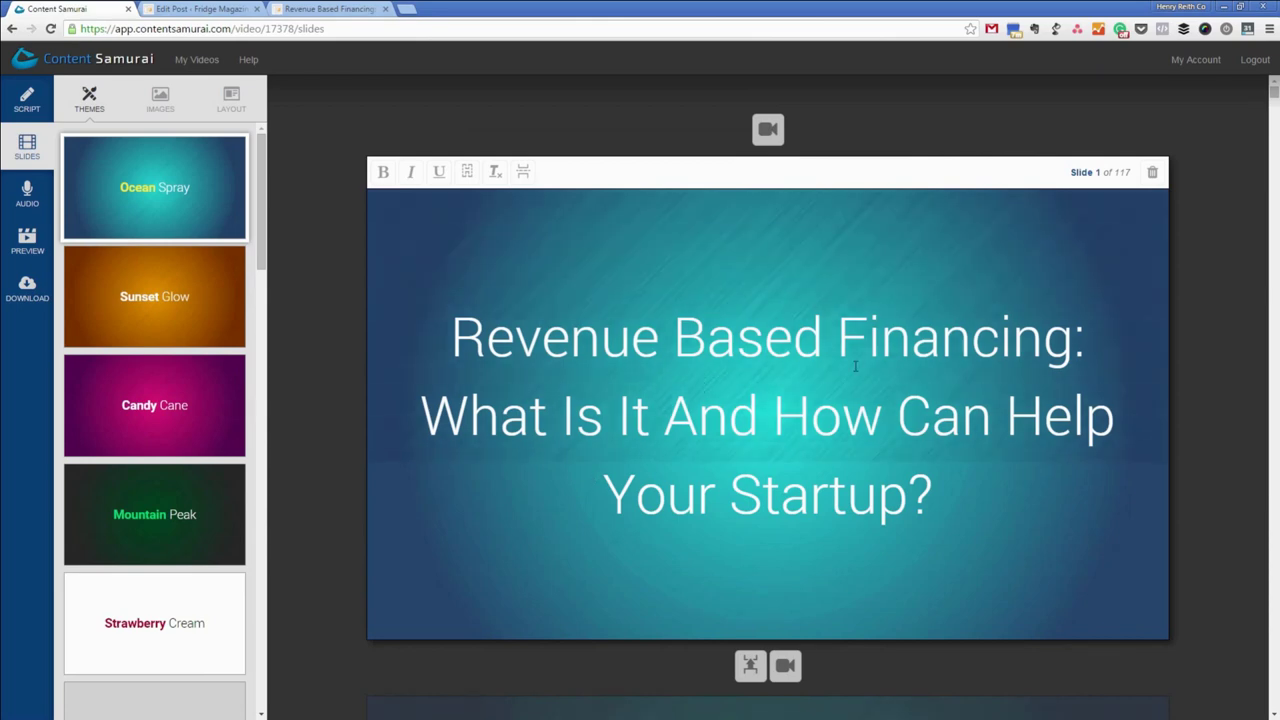
Step: Place the cursor in the title slide's text in the new 117-slide deck
click(810, 412)
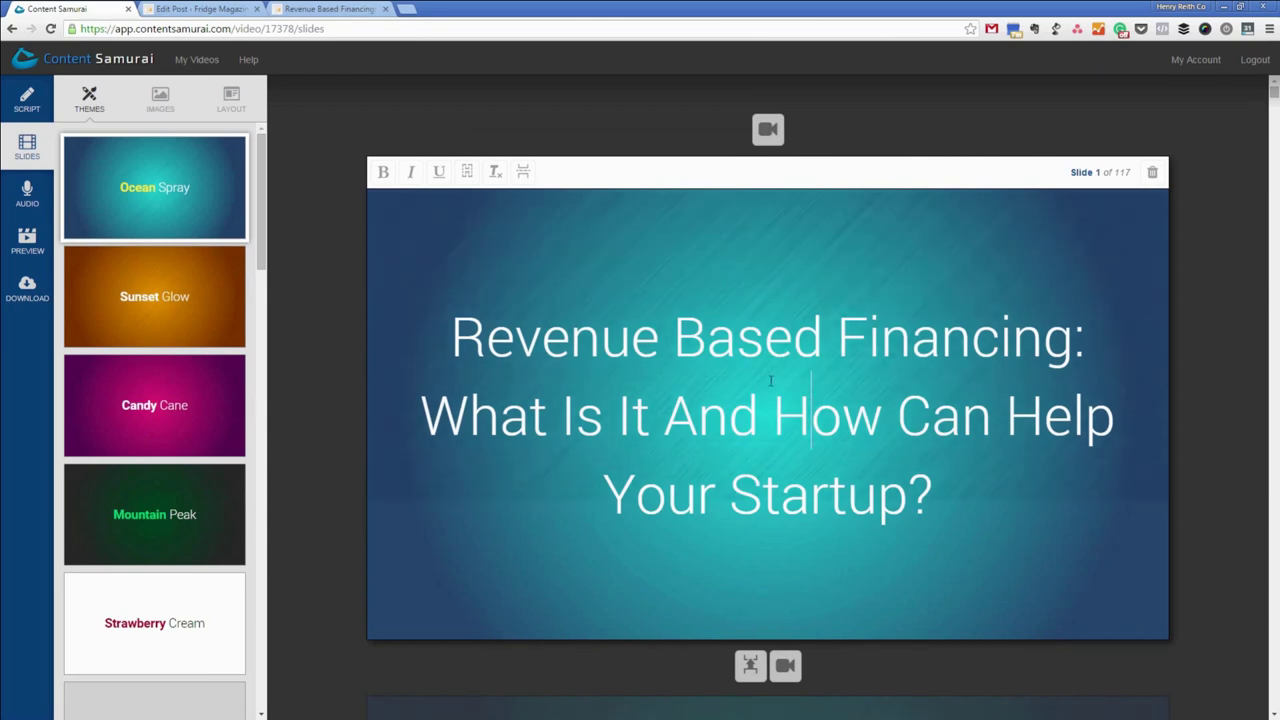
Step: Add a video clip slide before the title slide, using the clip from Fridge Magazine > Business Development
click(765, 133)
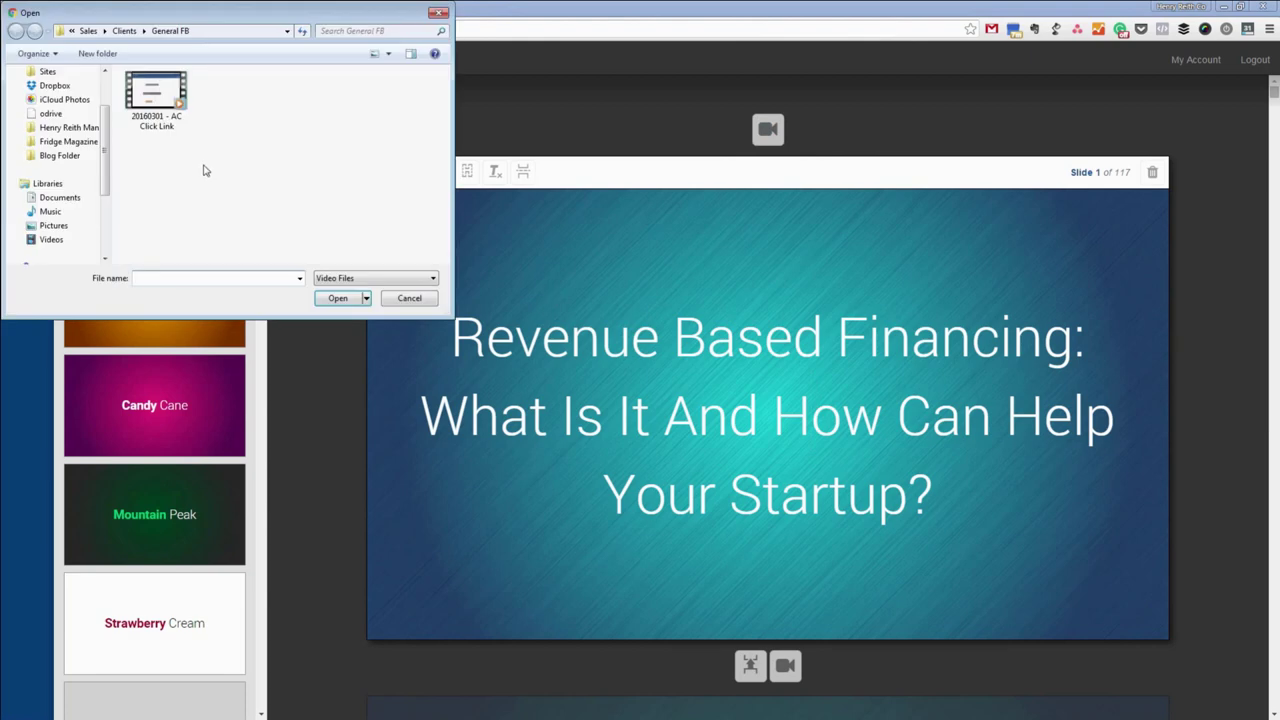
click(72, 143)
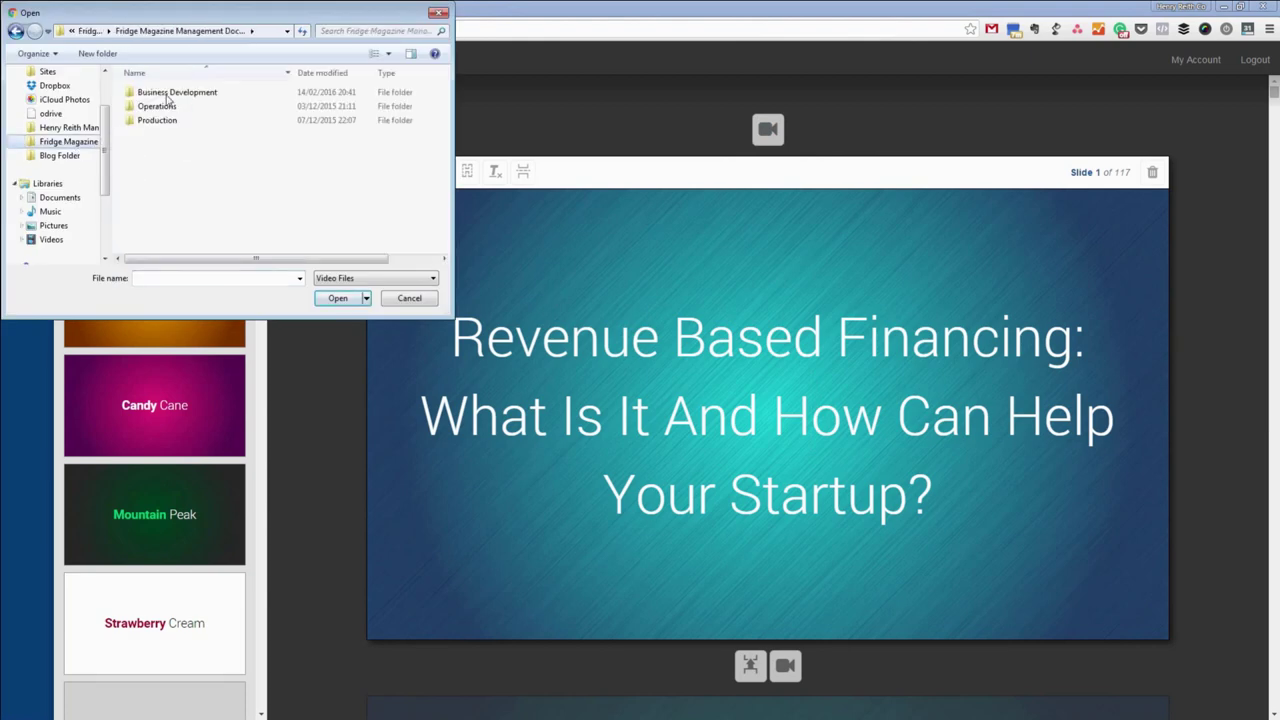
double_click(170, 93)
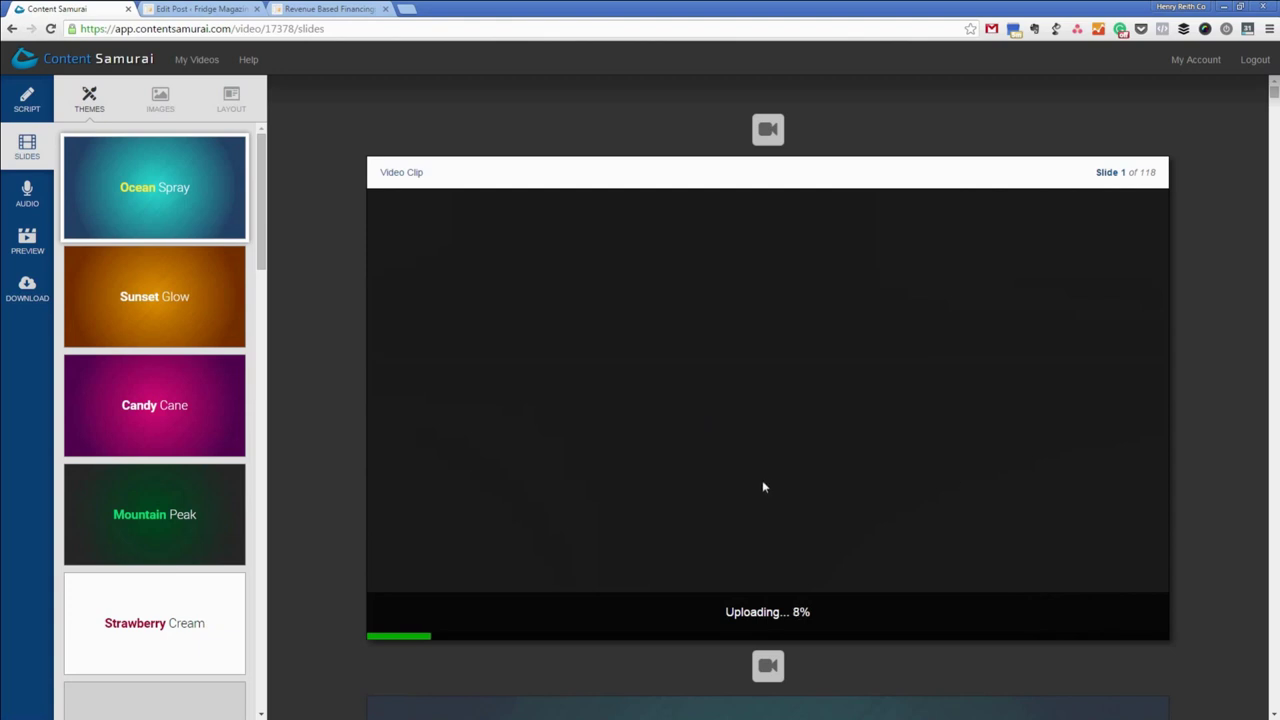
Step: Replace the Ocean Spray theme with the dark Sea Mist theme from the theme list
scroll(755, 477, down, 5)
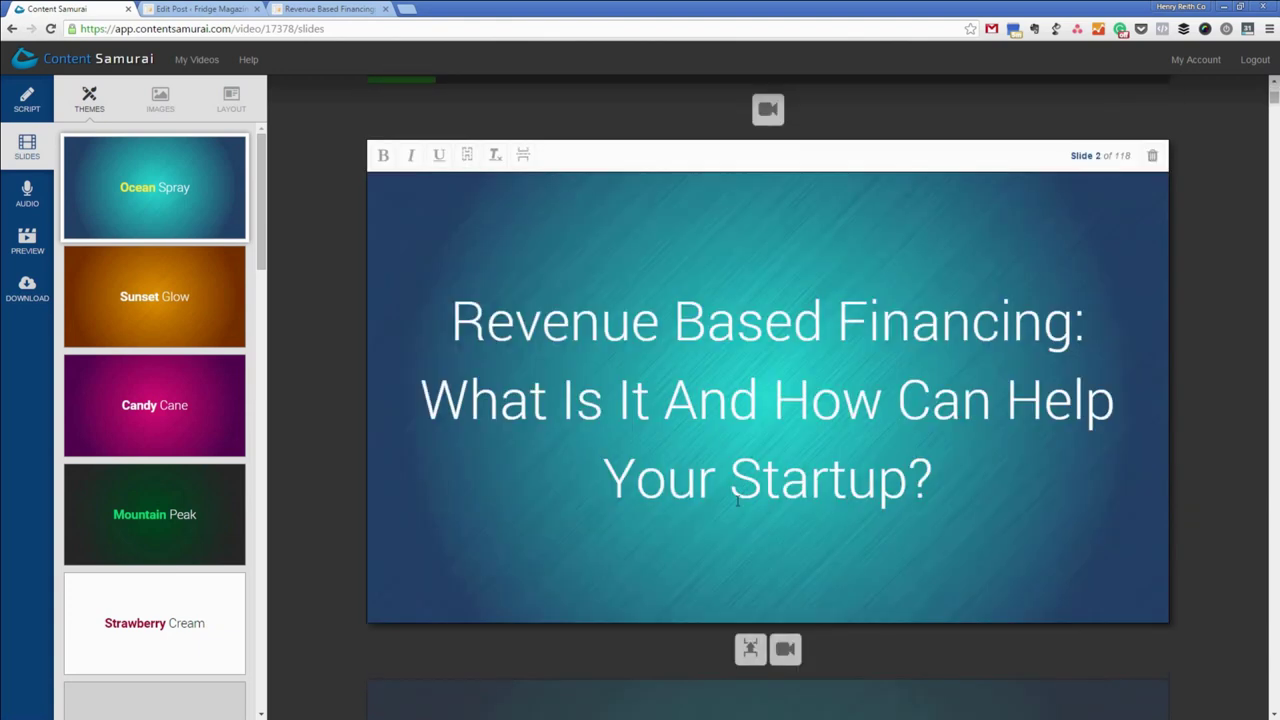
scroll(163, 500, down, 3)
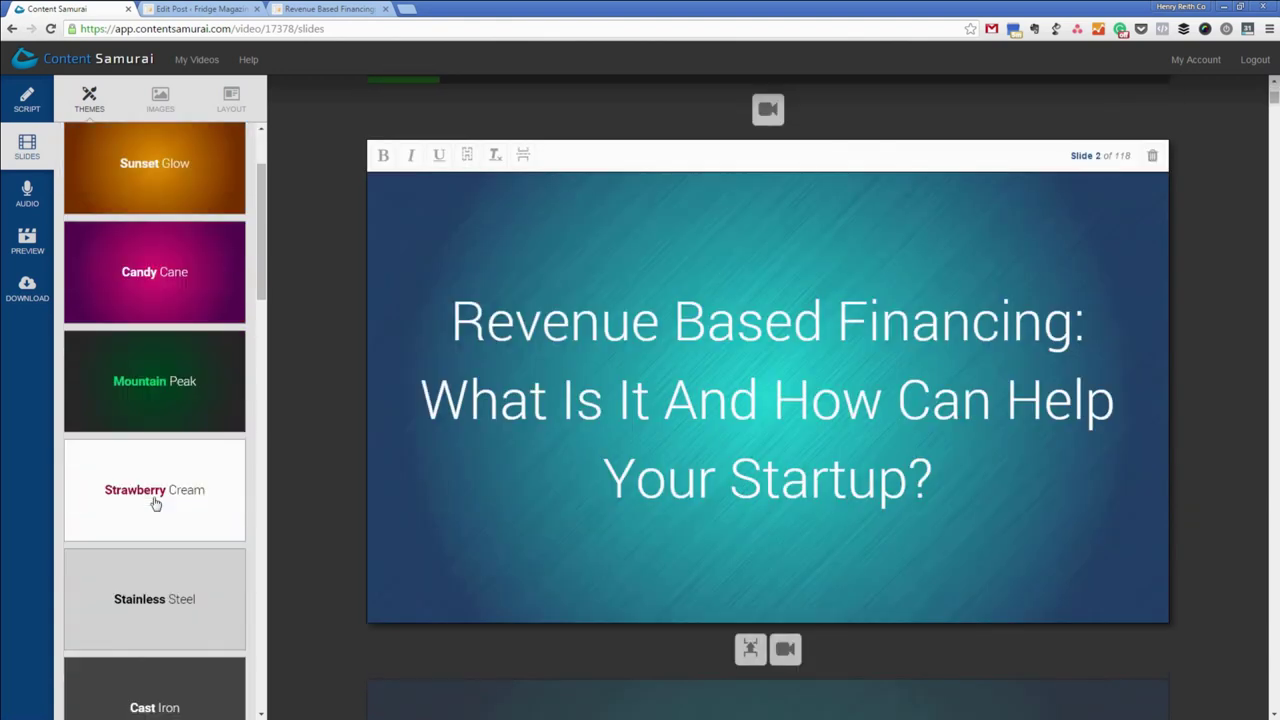
scroll(155, 503, down, 3)
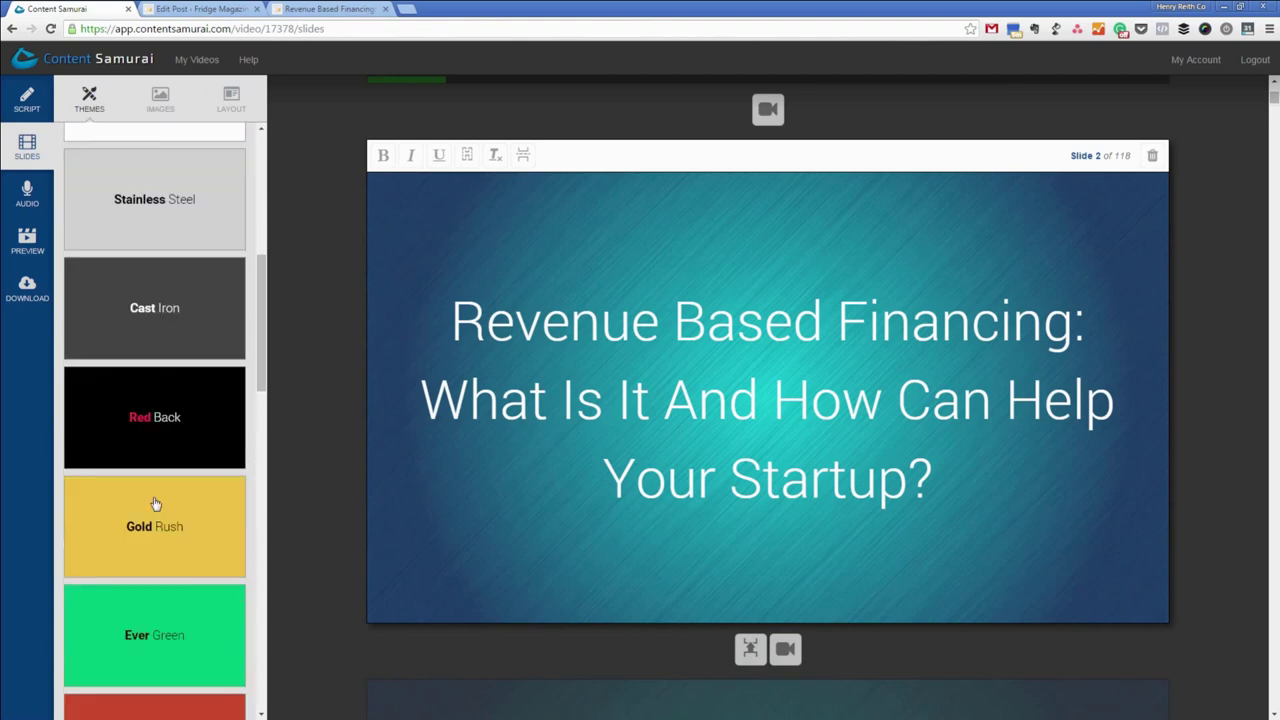
scroll(155, 503, down, 2)
scroll(155, 503, down, 7)
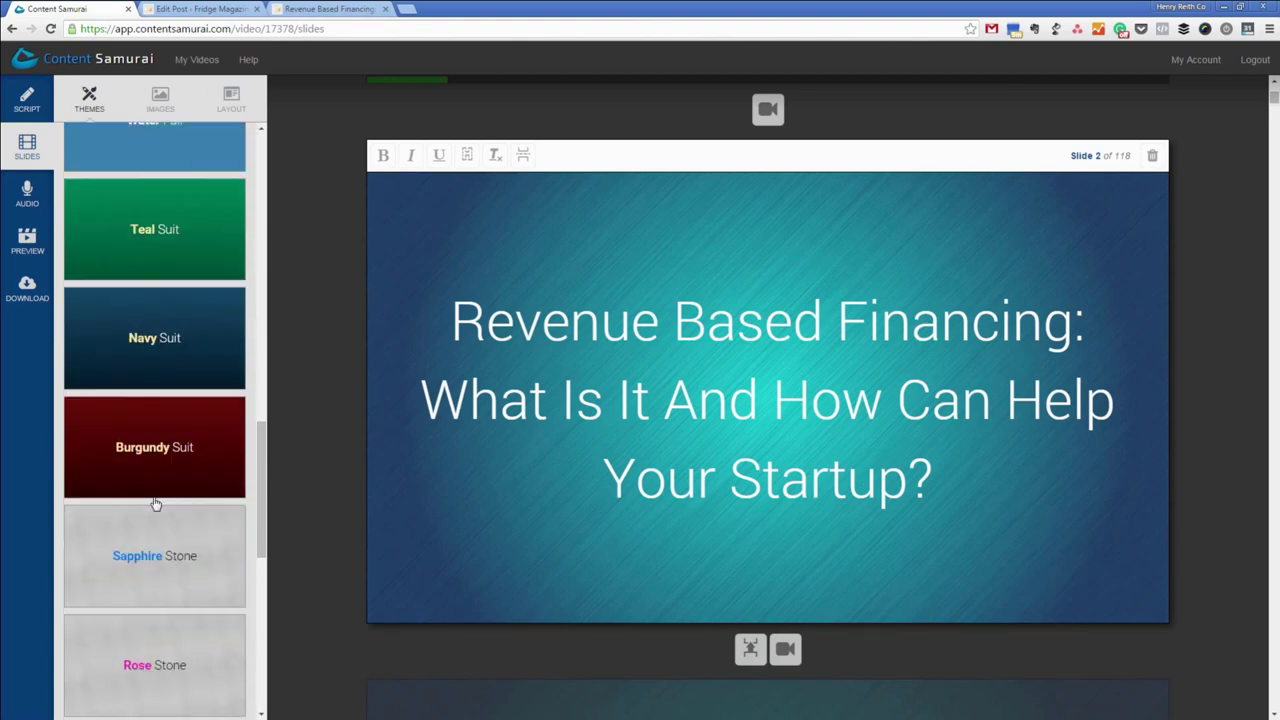
scroll(155, 503, down, 5)
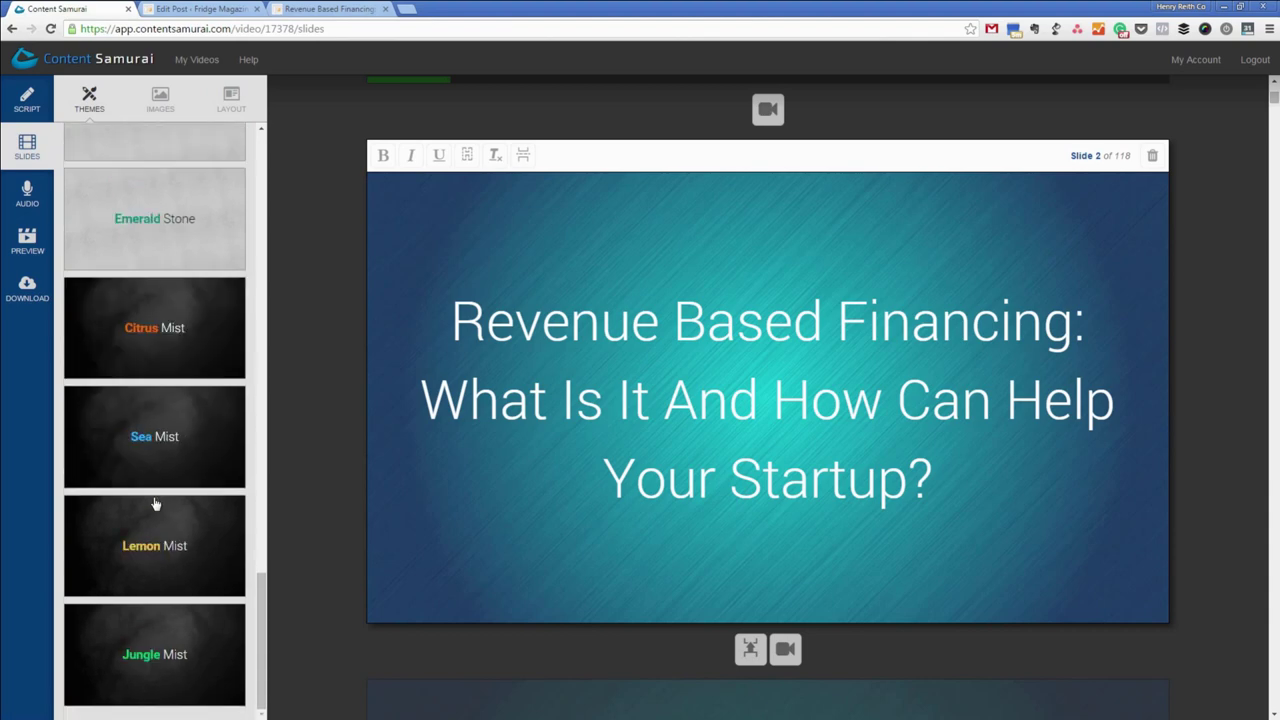
click(168, 433)
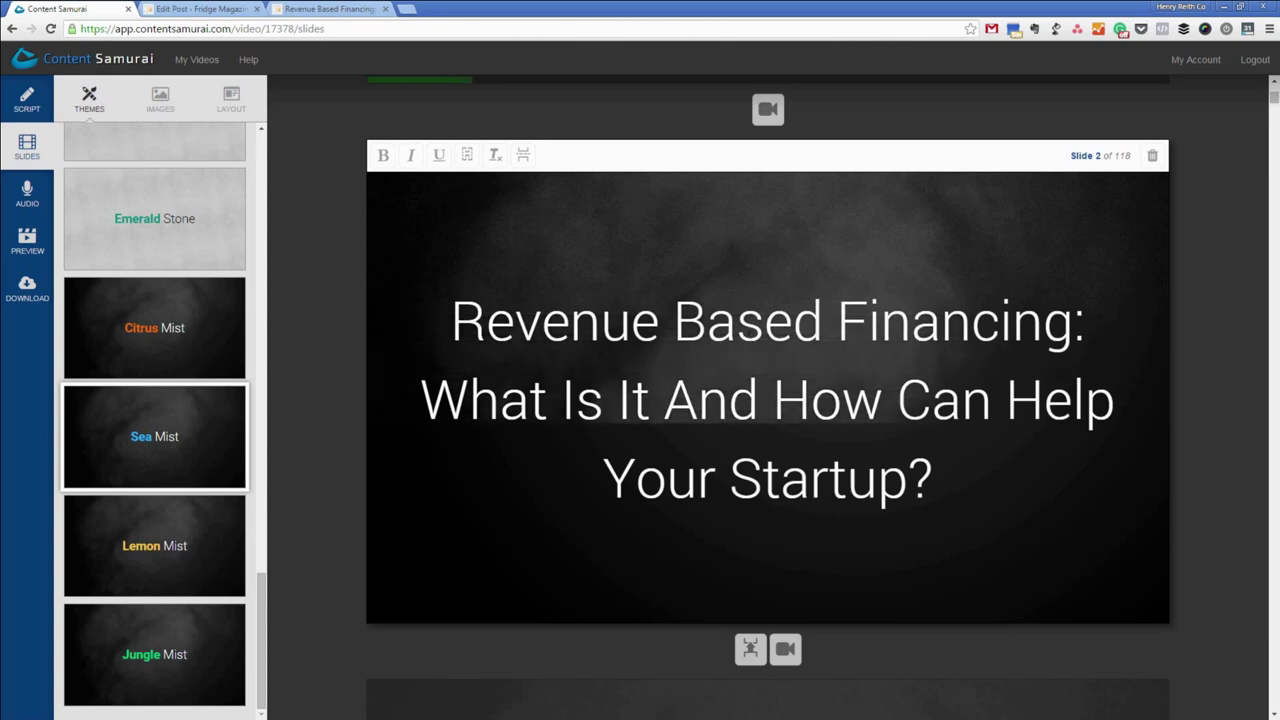
click(762, 478)
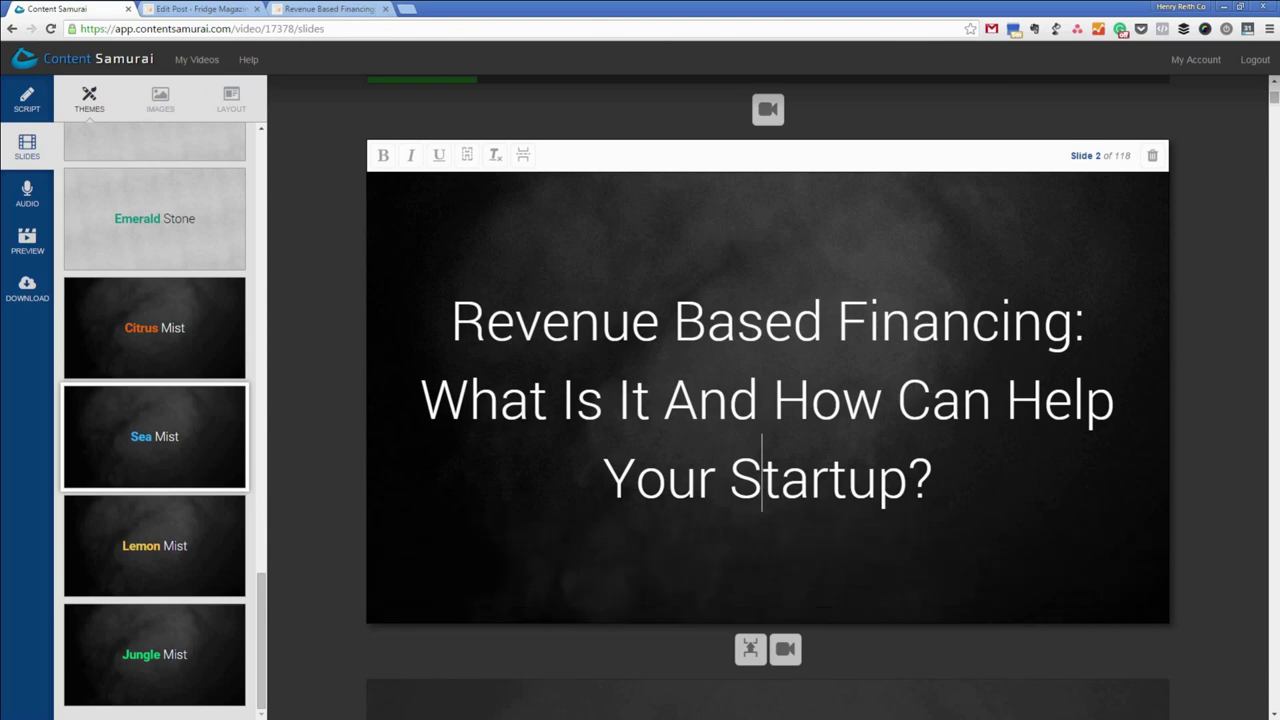
Step: Upload the image from Blog Folder > Posted > 20160301 > 4. Video > Intro Slide
click(152, 108)
click(188, 138)
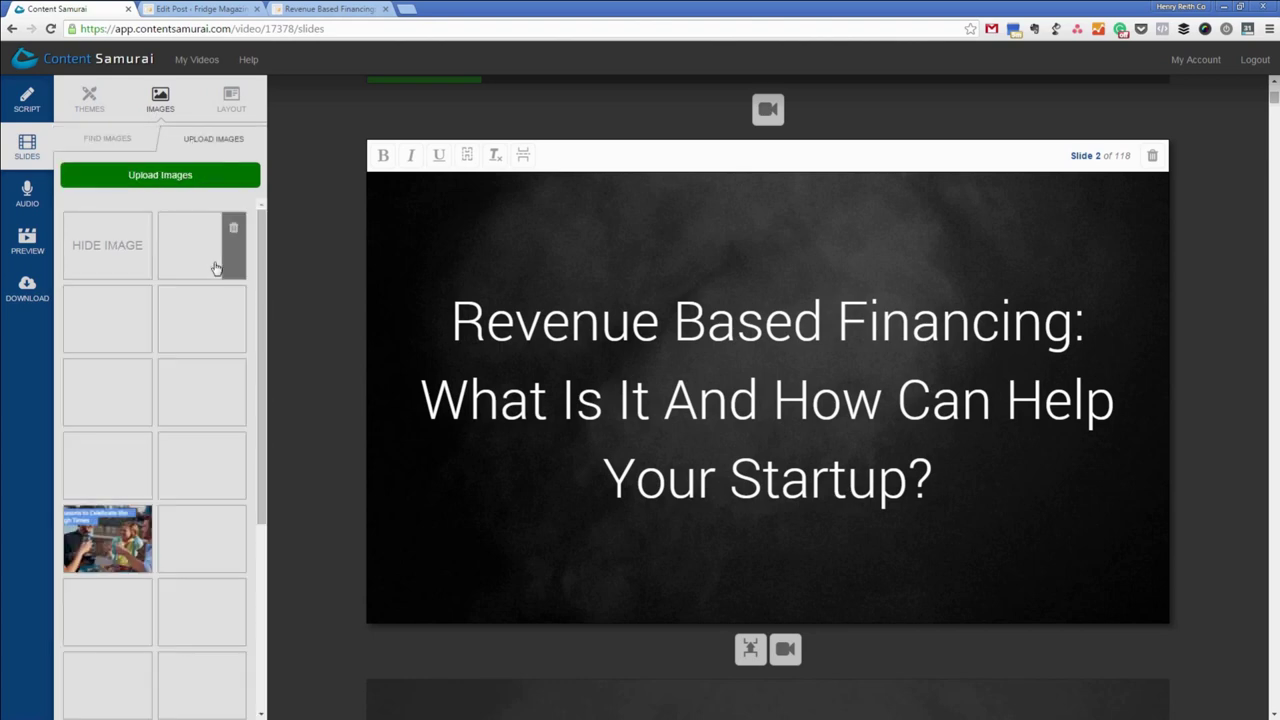
click(160, 174)
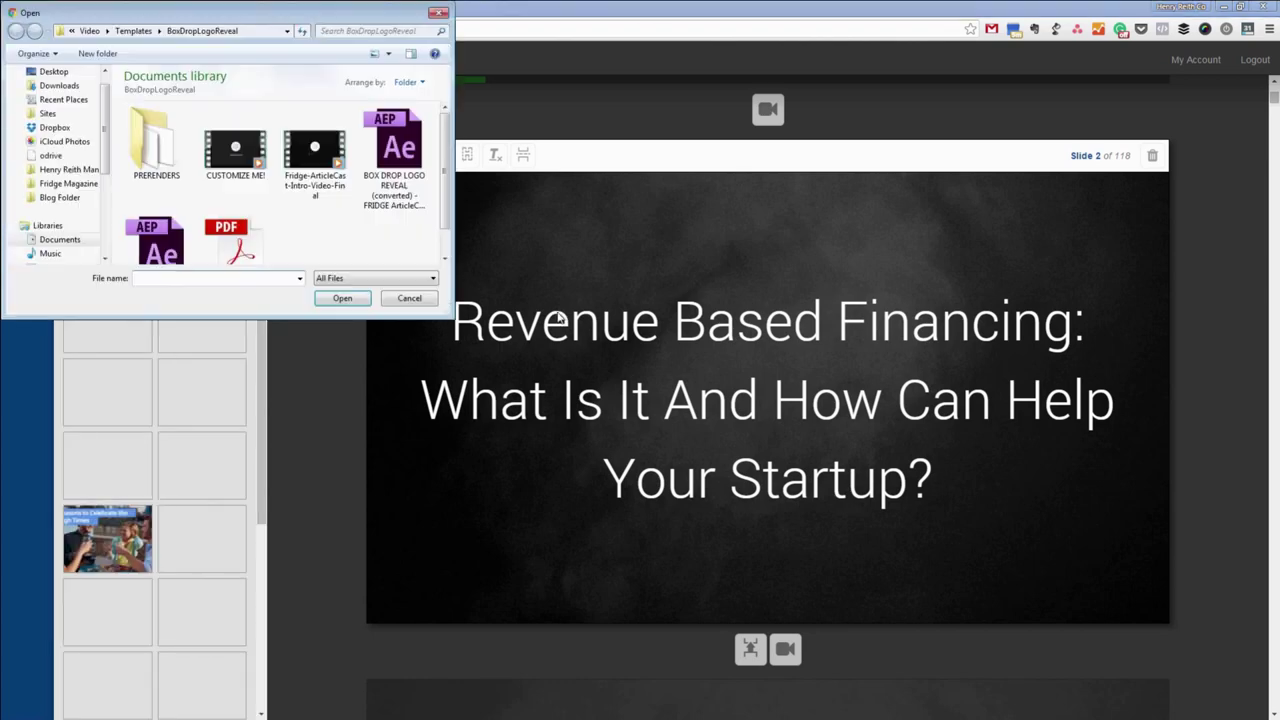
click(64, 198)
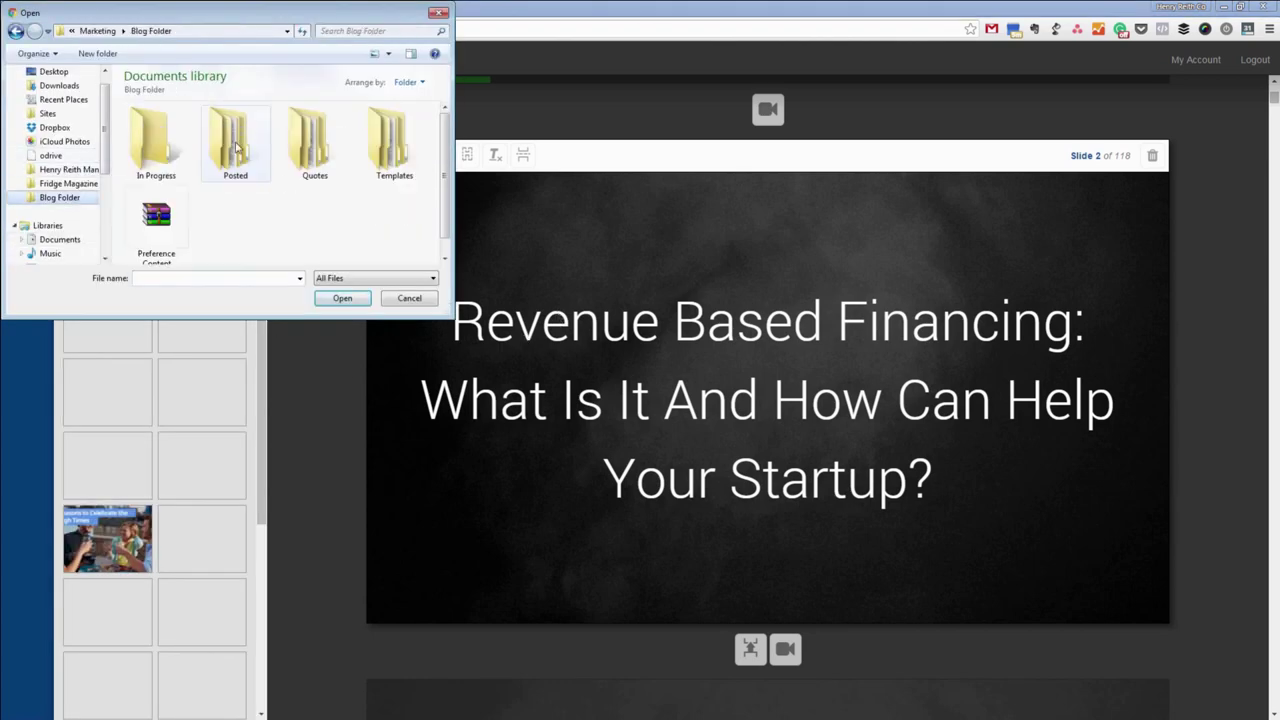
double_click(234, 142)
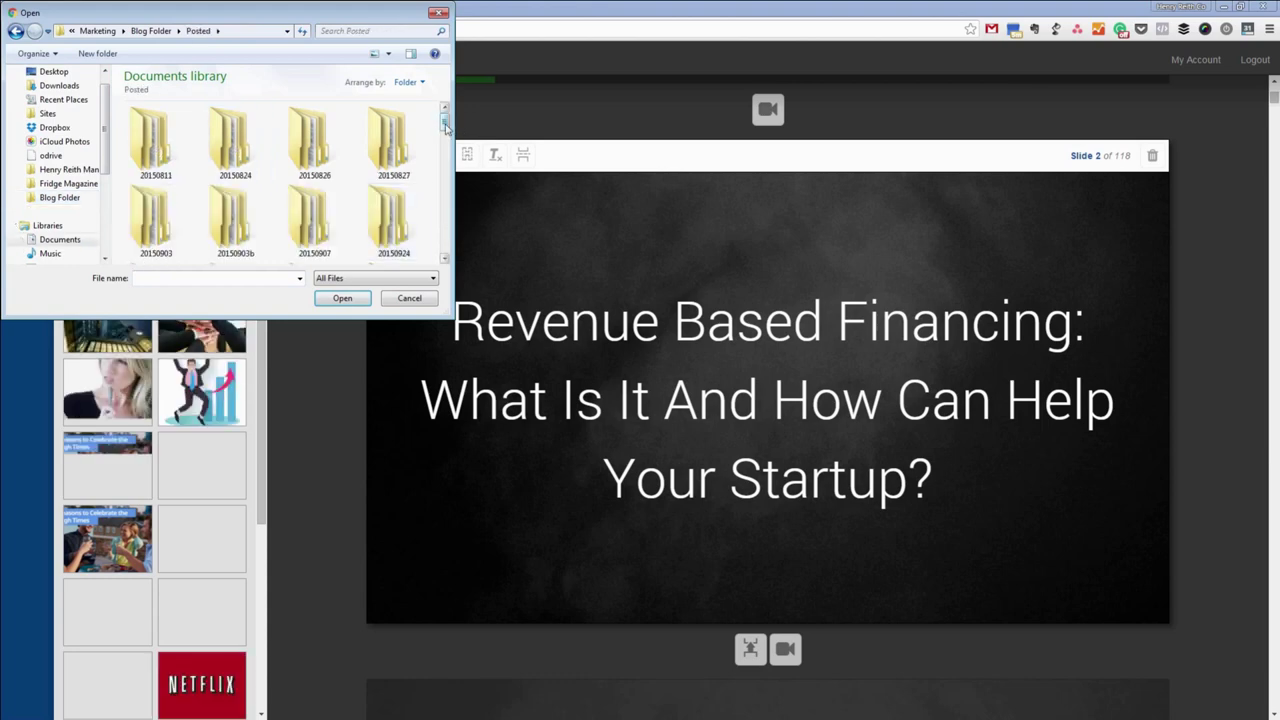
drag(444, 124, 446, 258)
scroll(337, 220, up, 3)
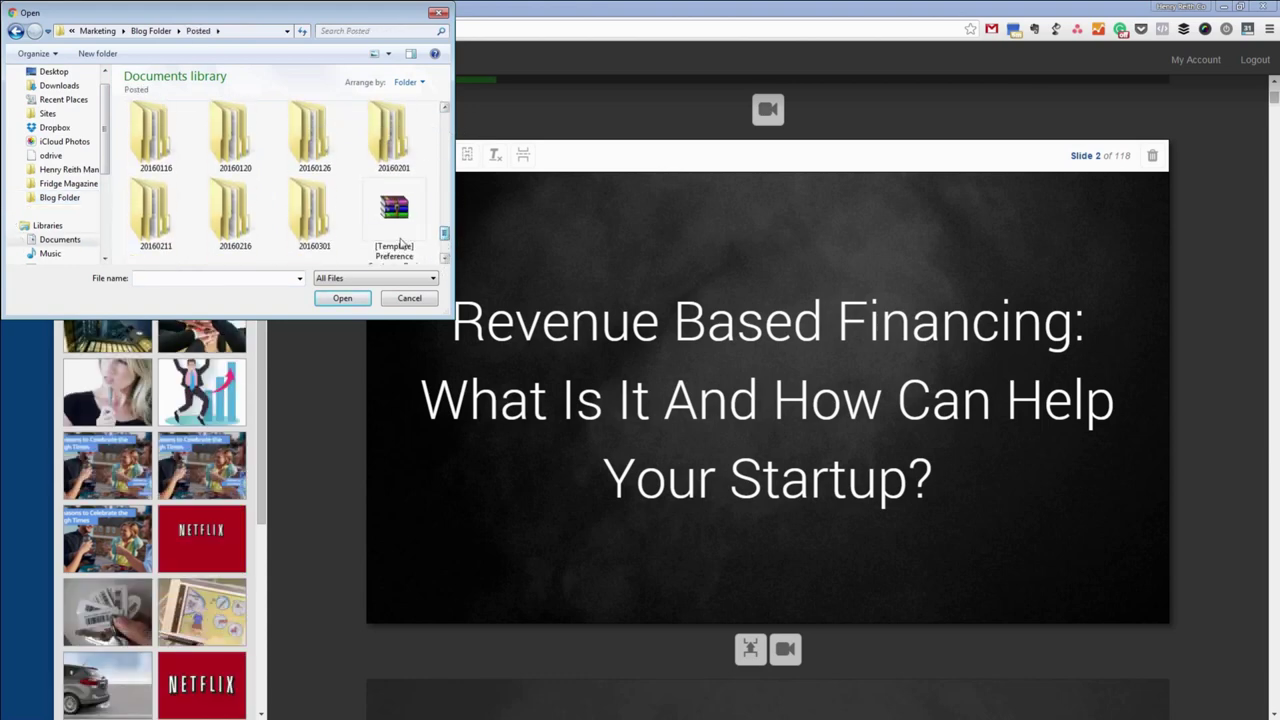
double_click(309, 200)
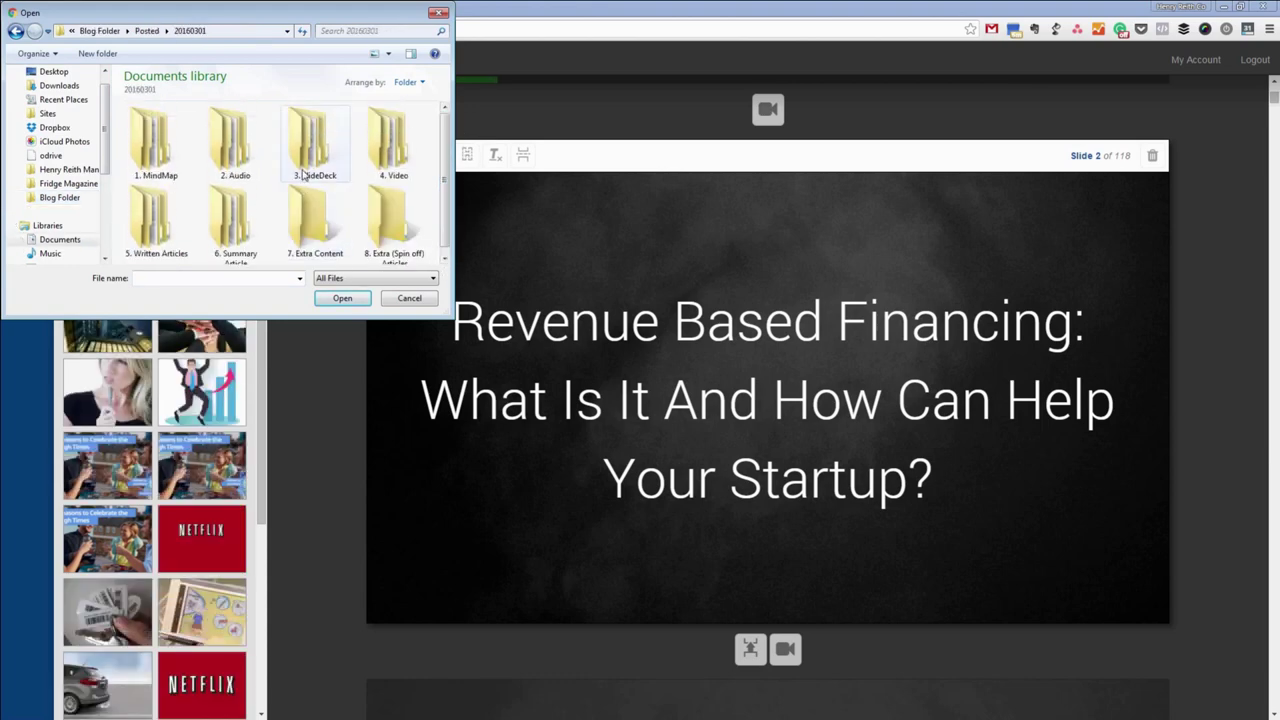
double_click(374, 142)
double_click(237, 160)
click(238, 190)
key(Return)
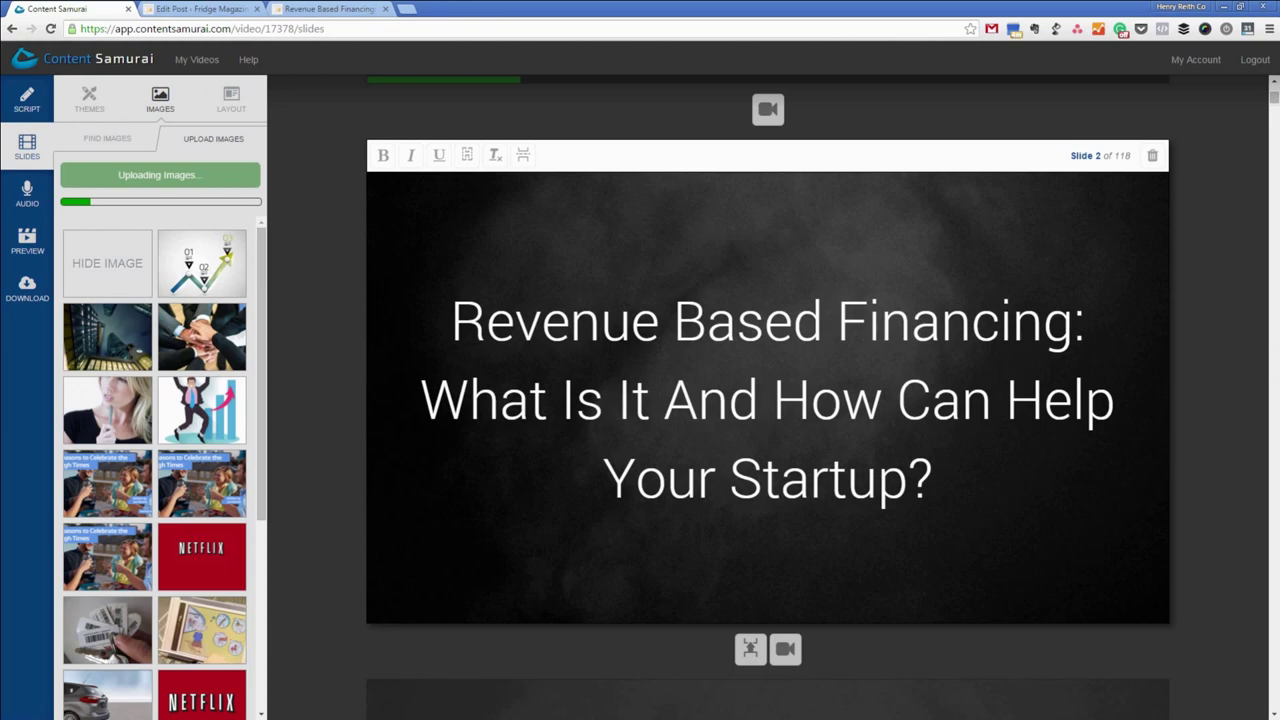
scroll(433, 441, down, 2)
scroll(574, 397, down, 5)
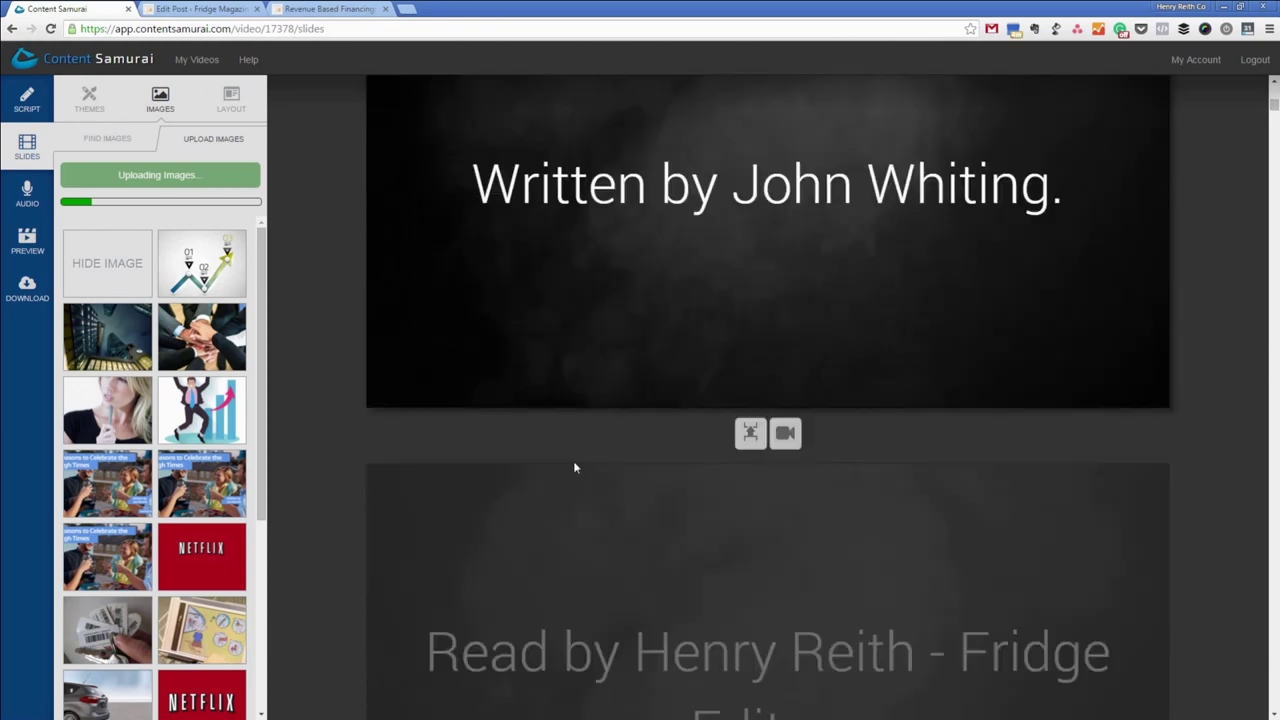
scroll(660, 242, down, 3)
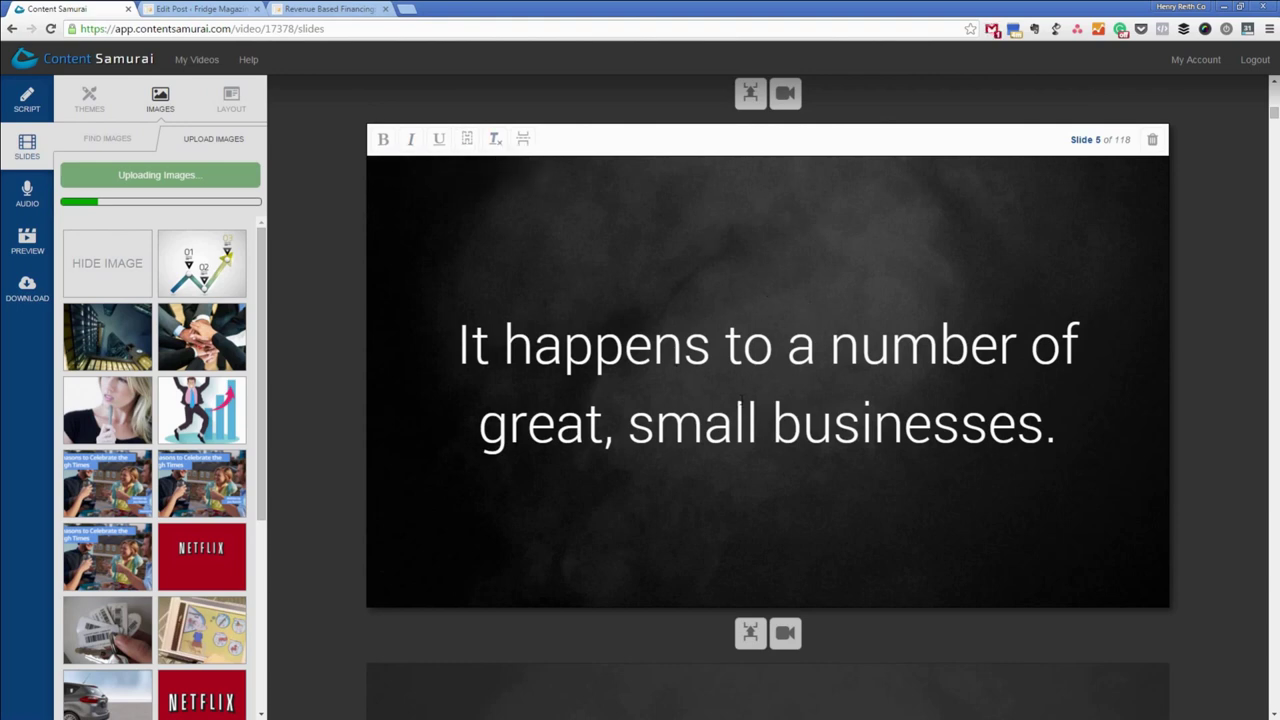
scroll(740, 428, down, 2)
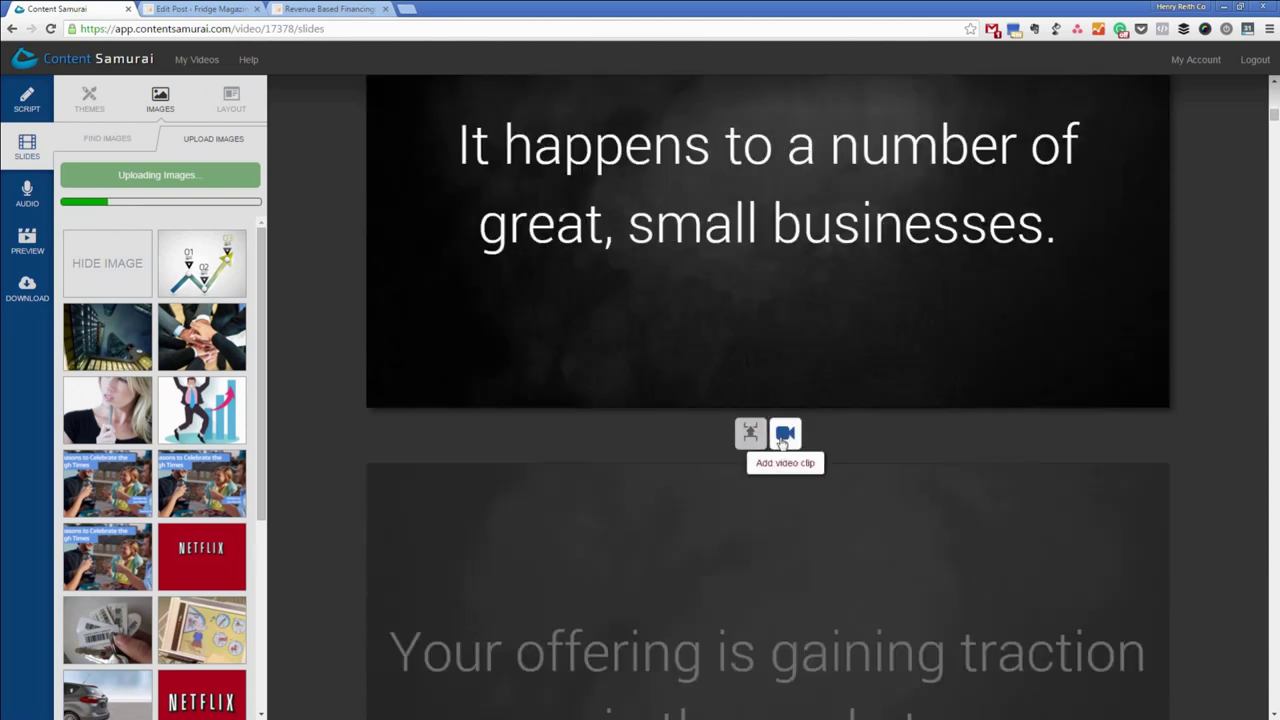
scroll(749, 420, up, 1)
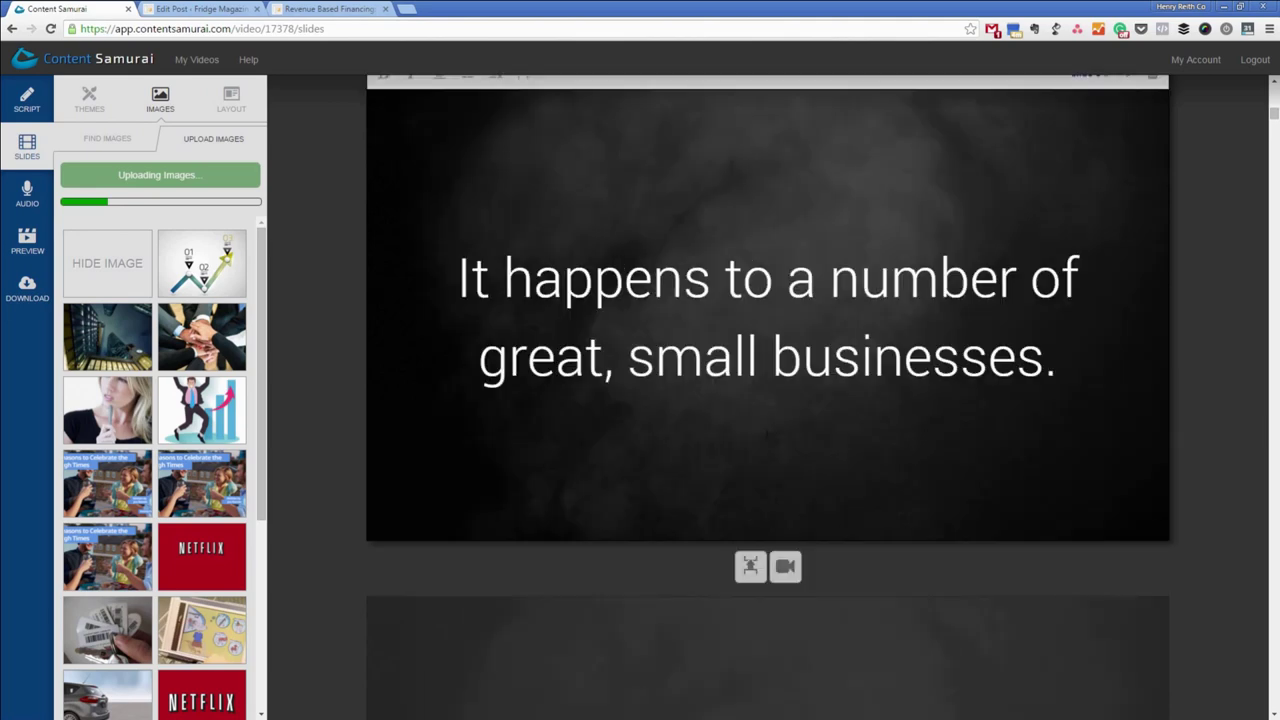
scroll(422, 166, up, 1)
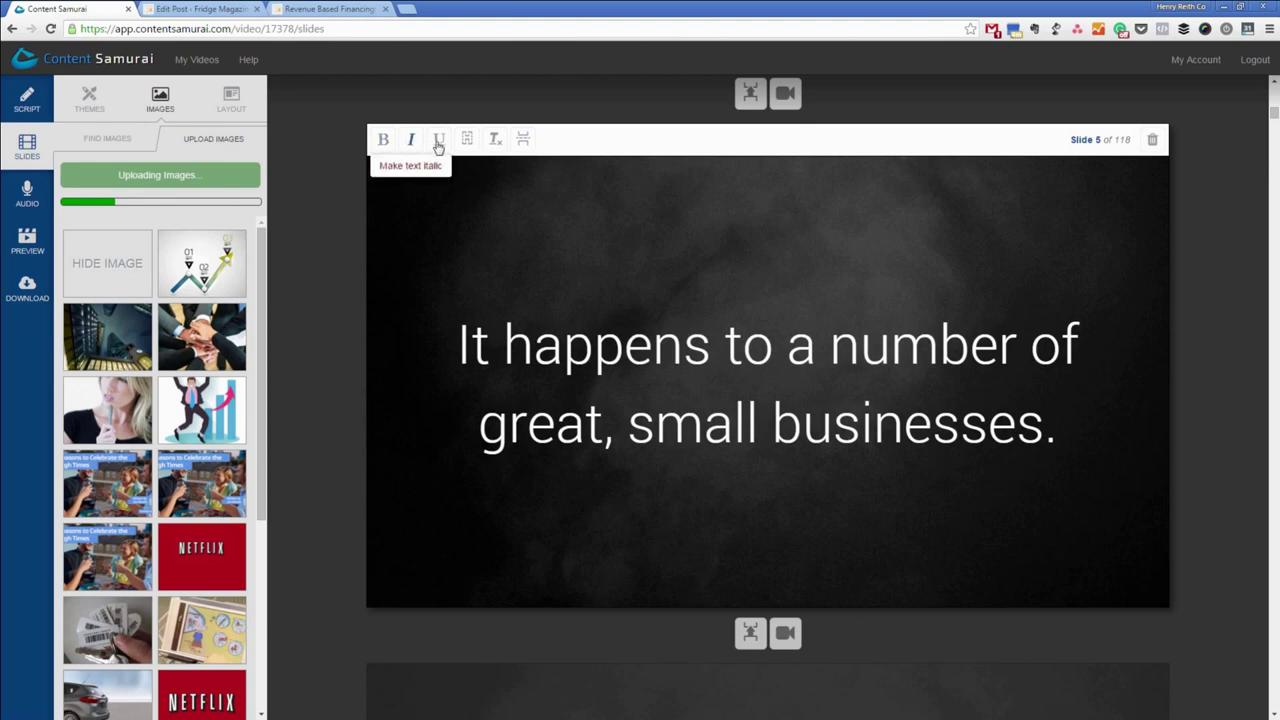
click(231, 100)
click(142, 293)
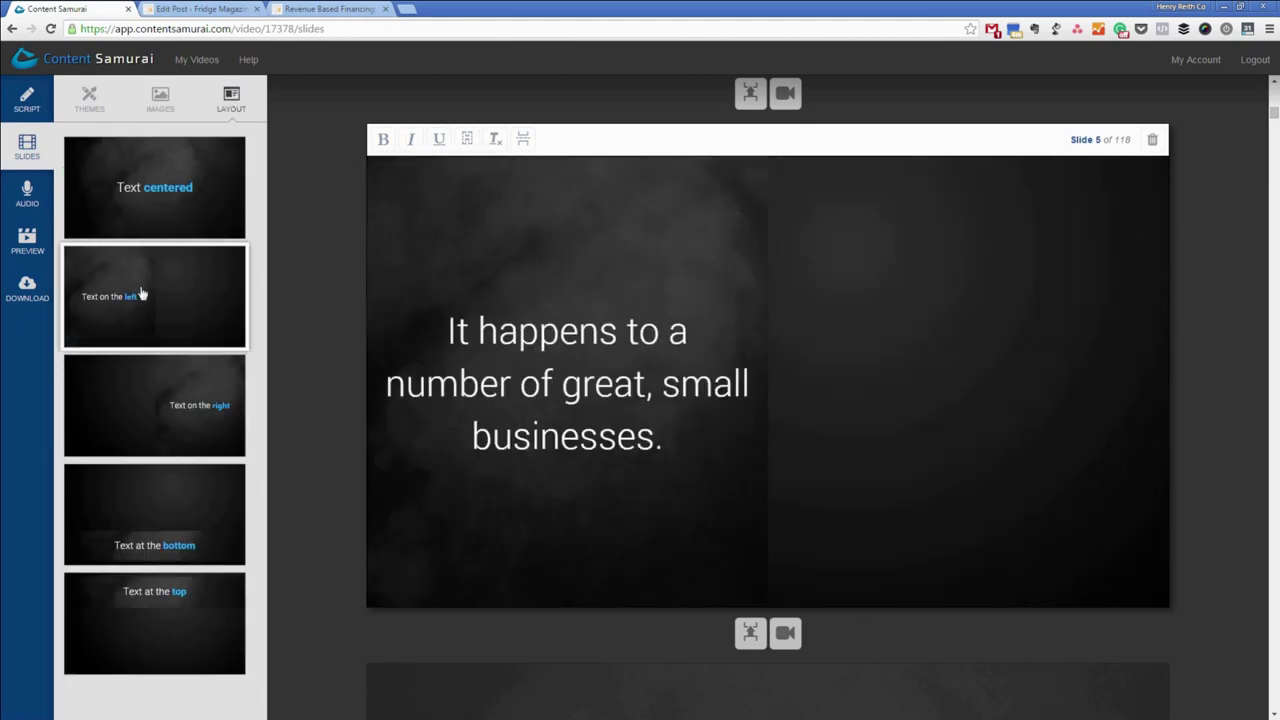
click(145, 532)
click(152, 597)
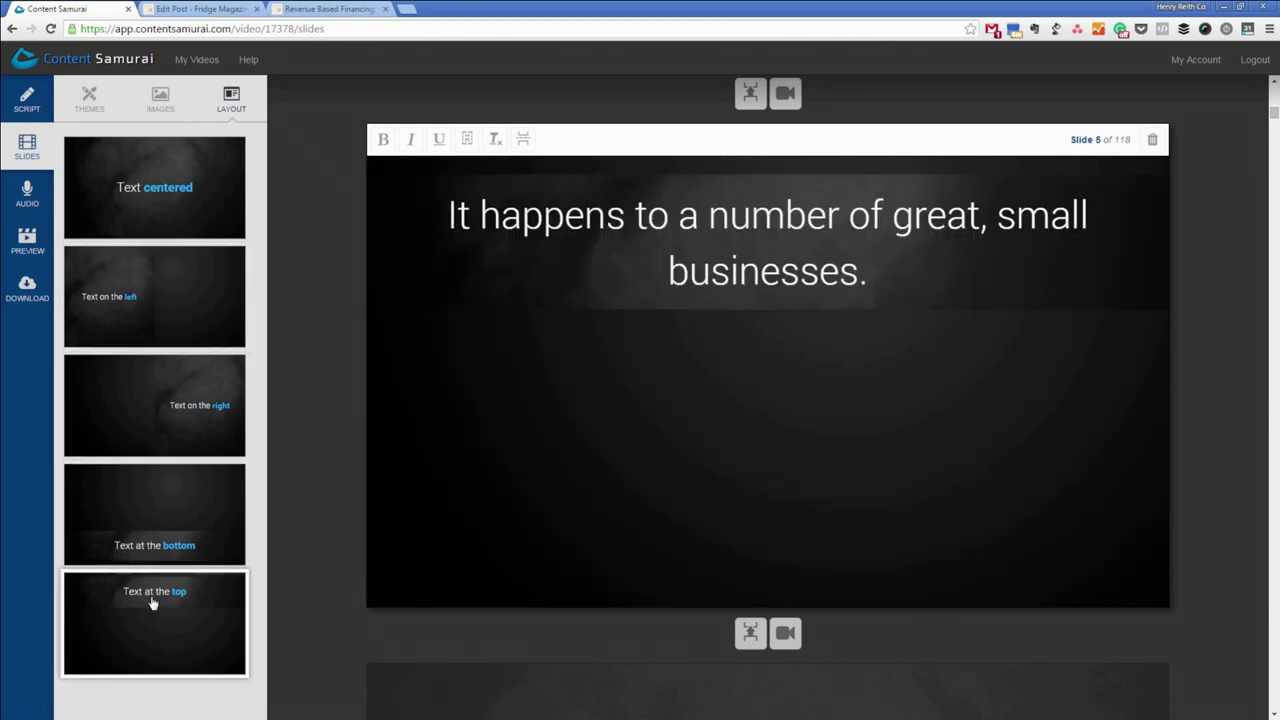
click(143, 208)
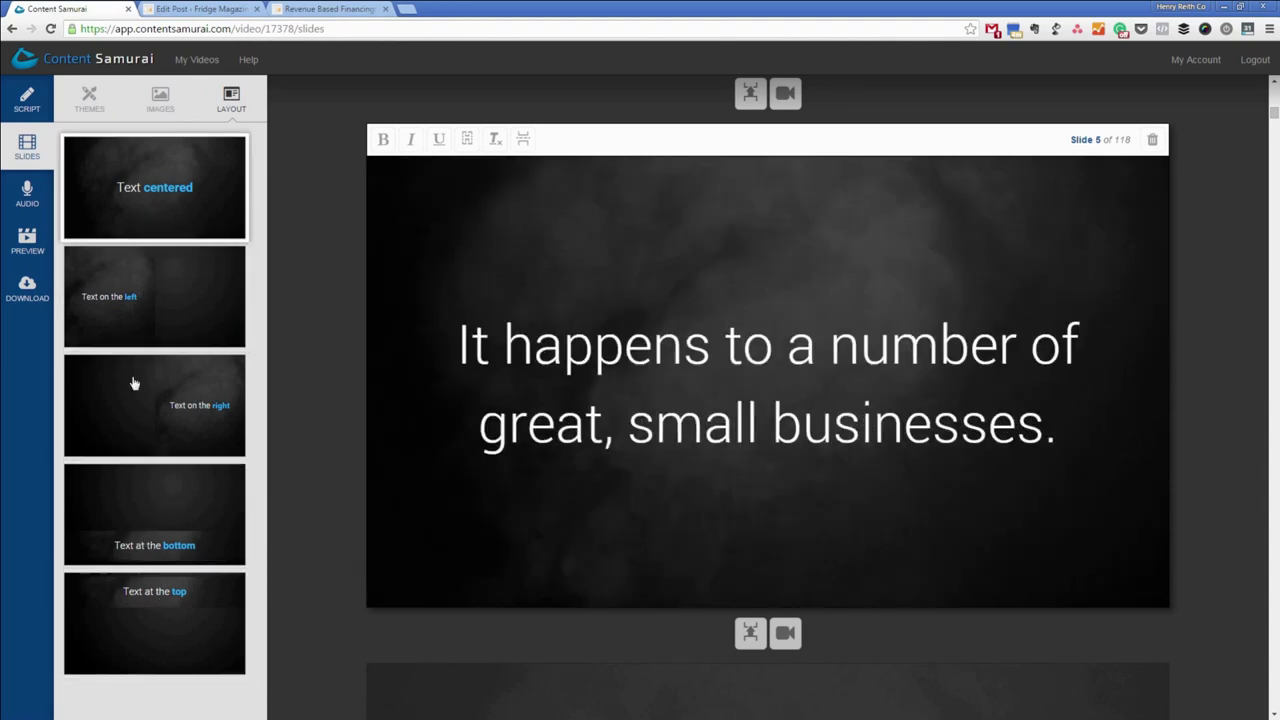
click(163, 327)
click(156, 613)
click(146, 194)
click(160, 98)
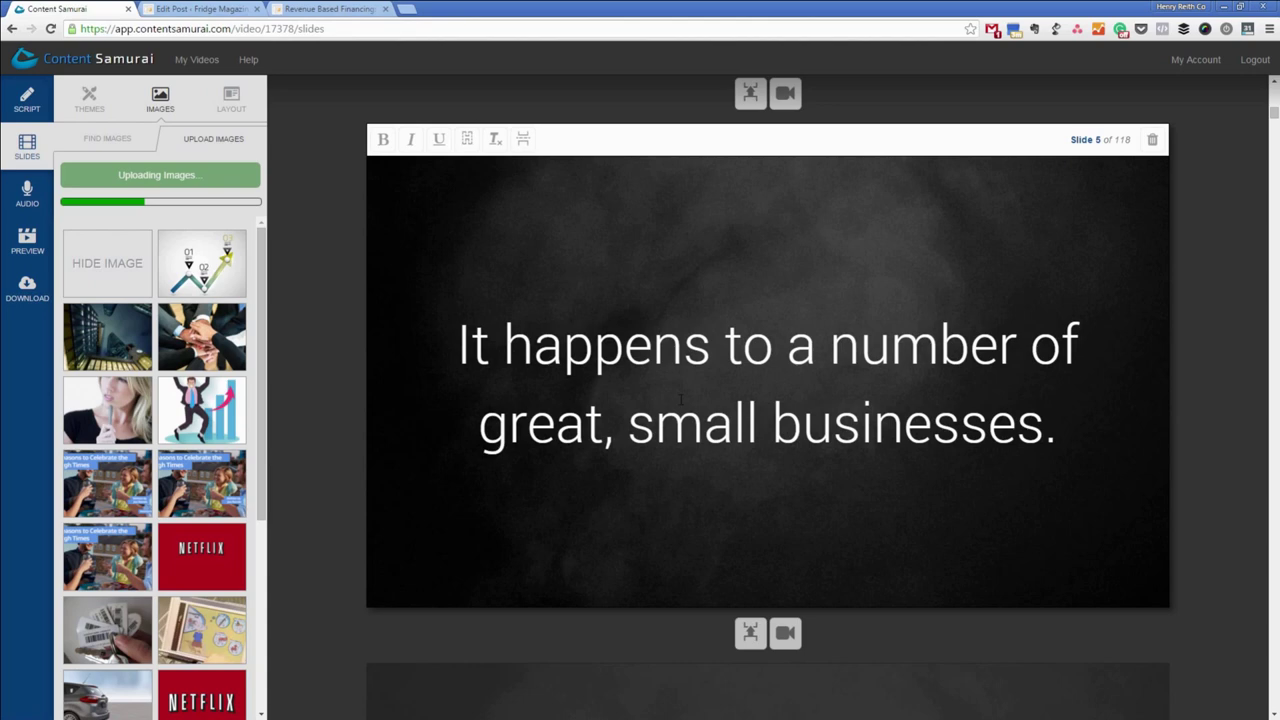
scroll(680, 400, down, 7)
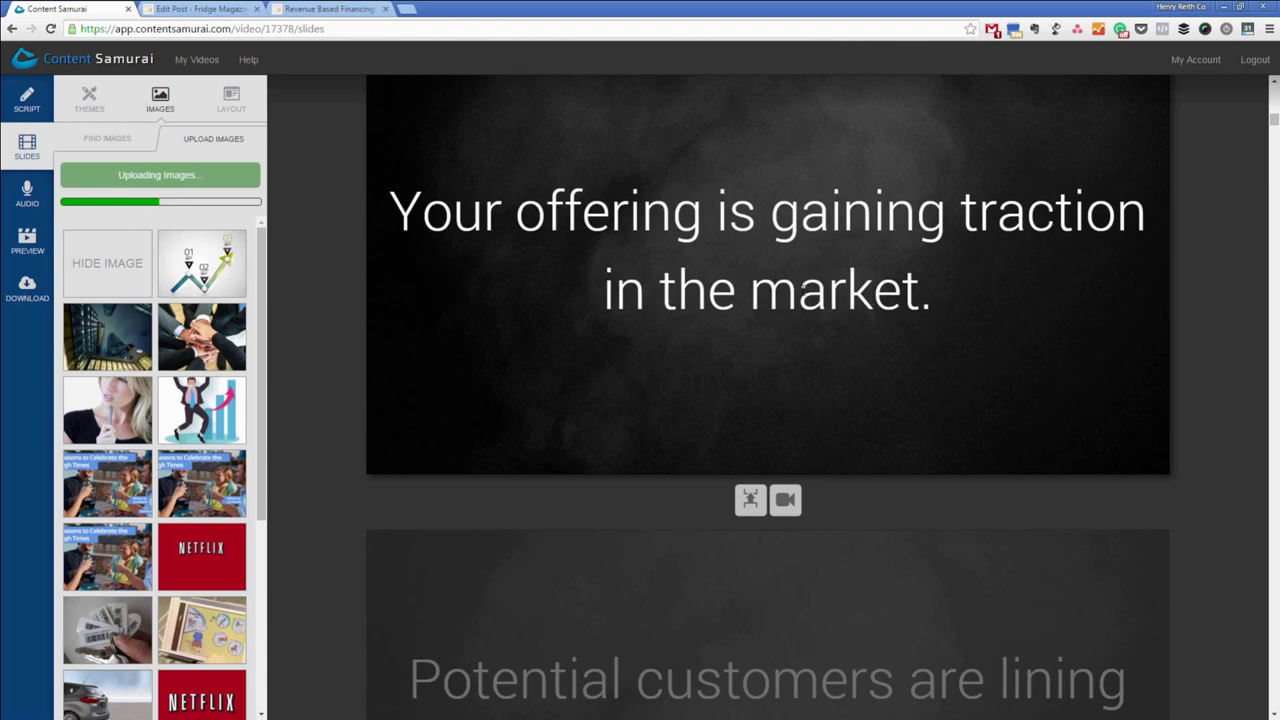
Step: Emphasise 'gaining traction' on slide 6 in bold blue, then select 'lining up' on the next slide
drag(770, 212, 1145, 212)
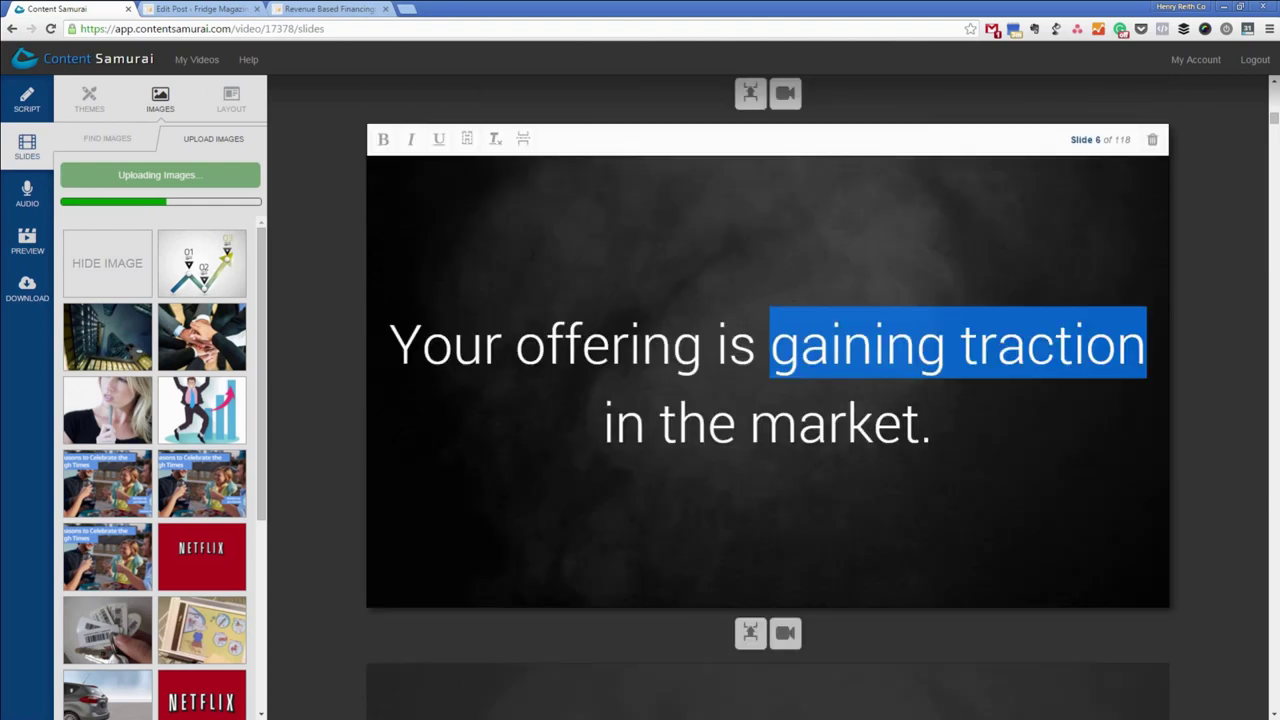
key(ctrl+b)
scroll(768, 400, down, 3)
drag(998, 238, 485, 318)
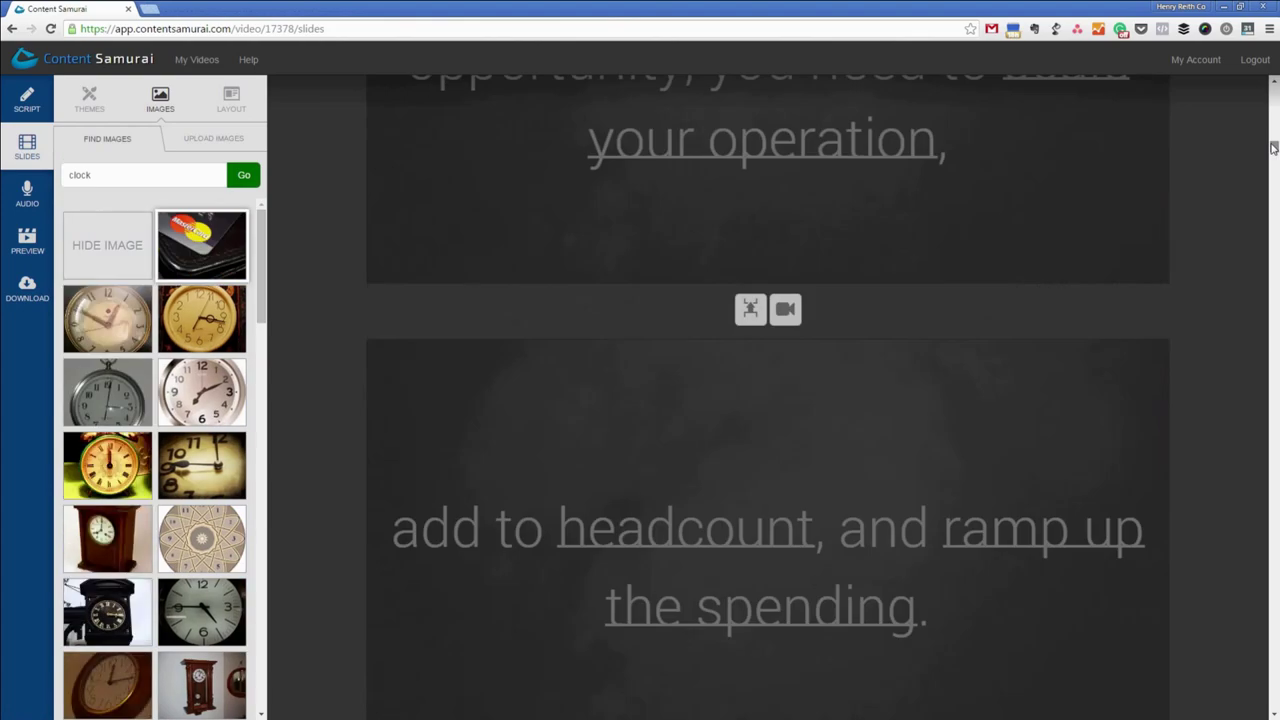
Step: Scroll down to the deck's final slide, 107 of 107
scroll(768, 400, up, 10)
scroll(950, 392, down, 10)
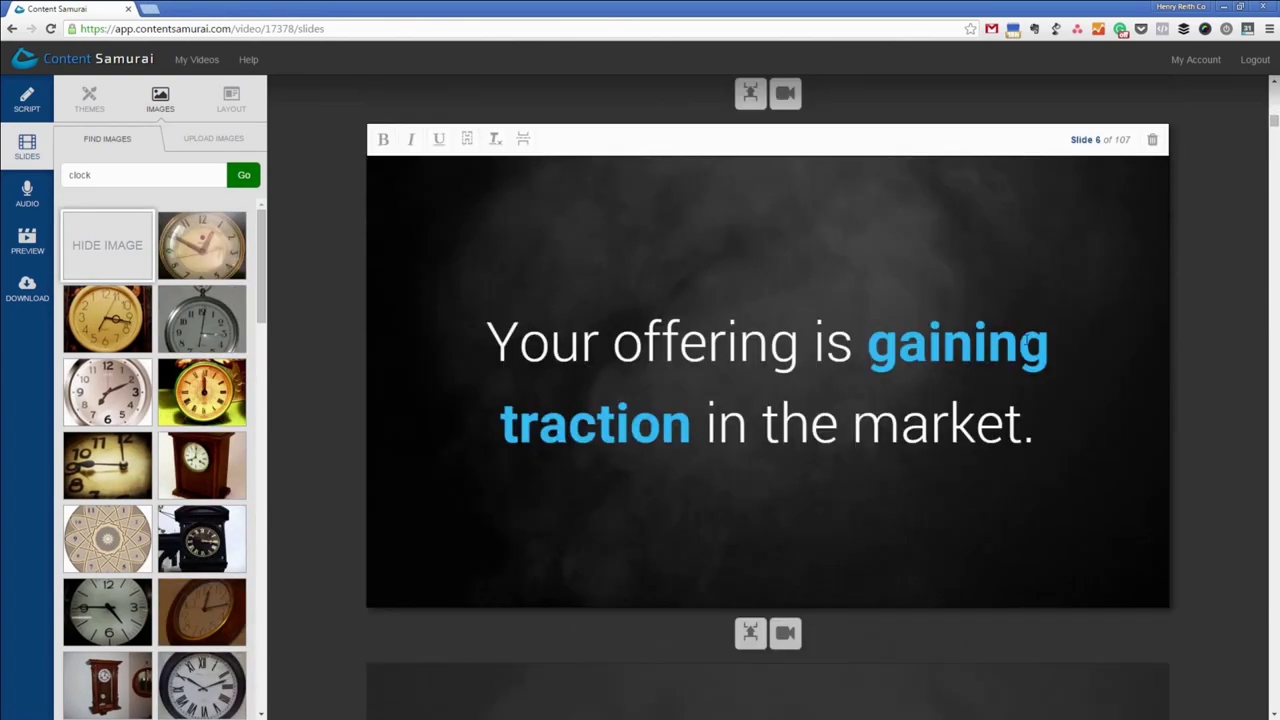
drag(1274, 122, 1275, 637)
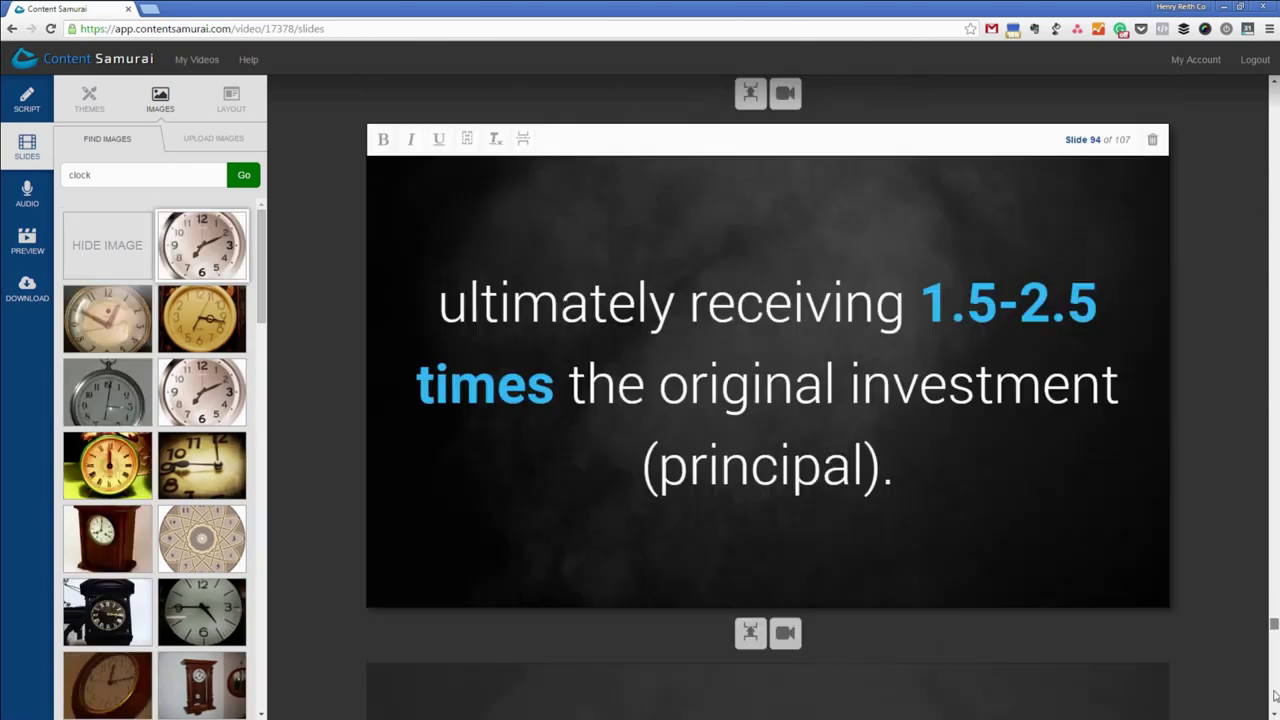
drag(1275, 697, 1275, 715)
scroll(866, 352, up, 5)
scroll(866, 352, down, 1)
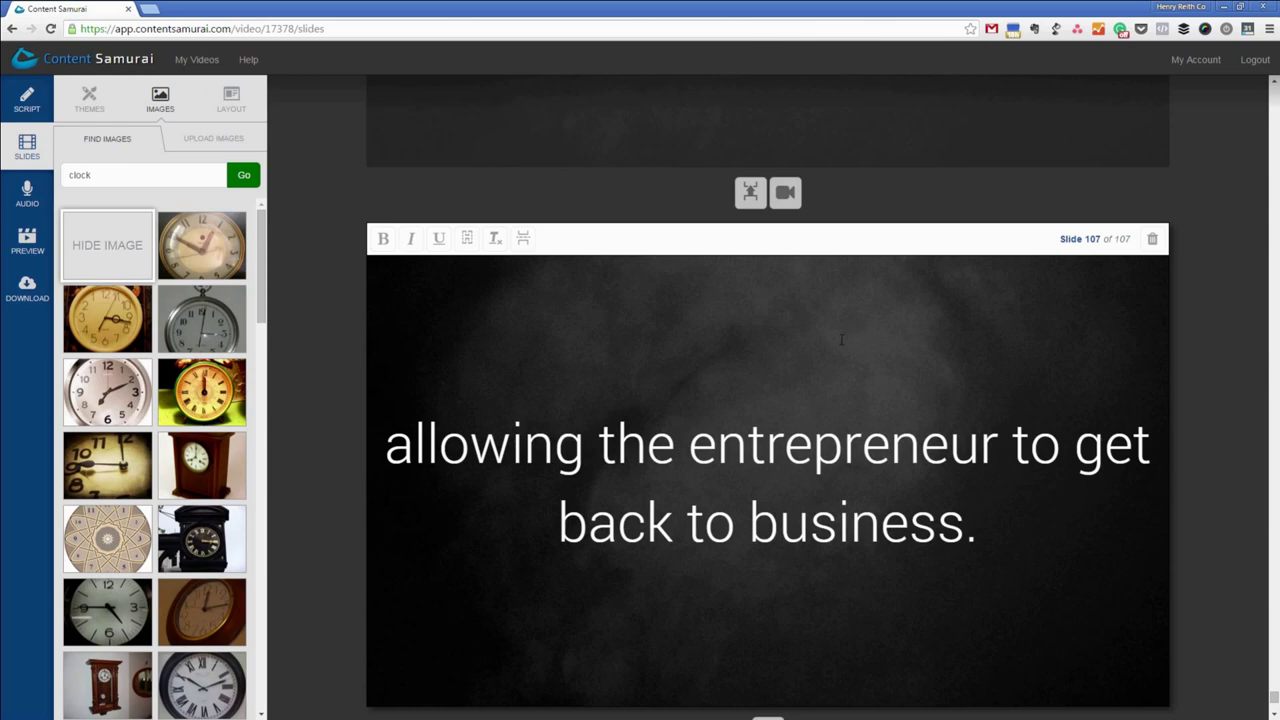
scroll(830, 343, down, 5)
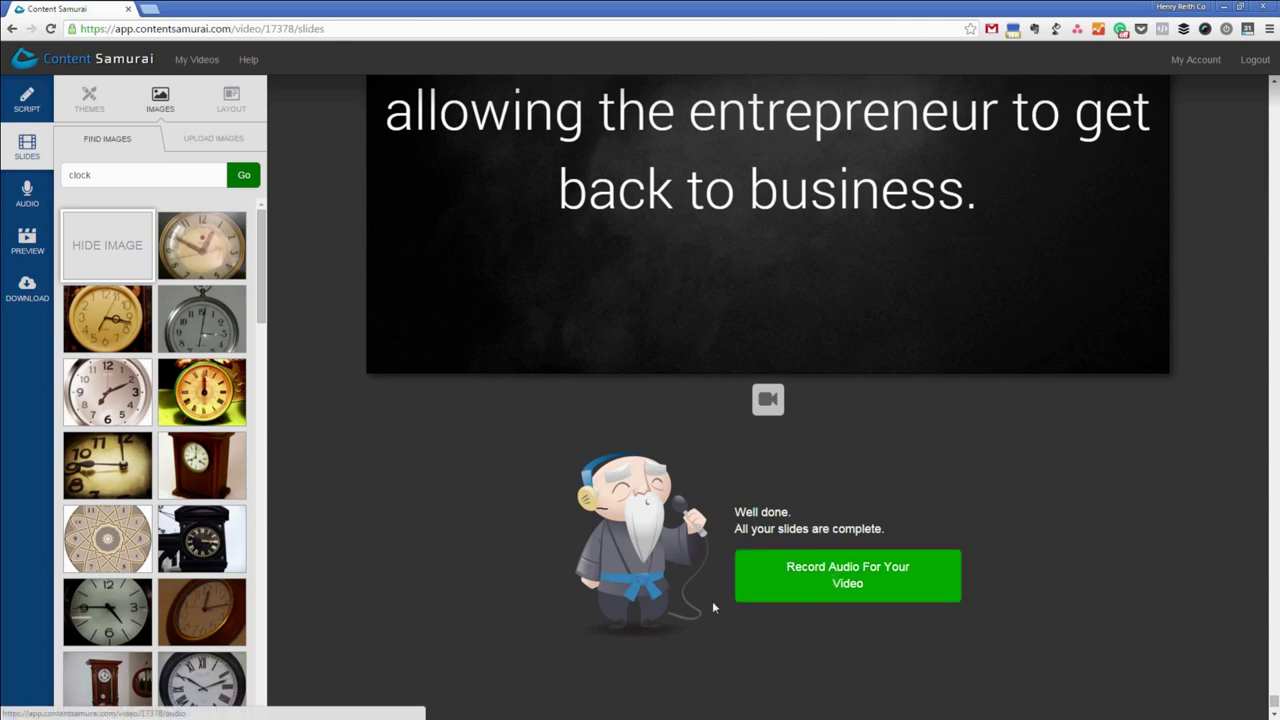
Step: Go to the narration step and keep Microphone (BLUE Yeti PRO) allowed for the site
click(835, 580)
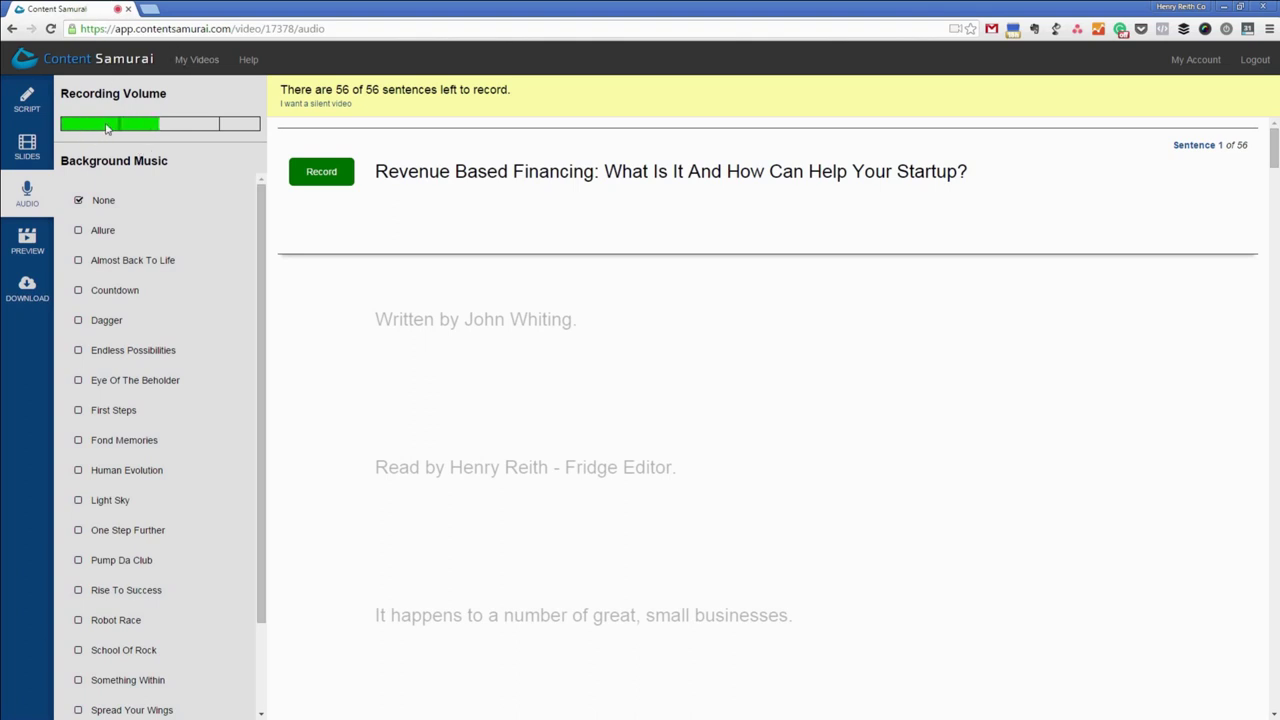
click(955, 31)
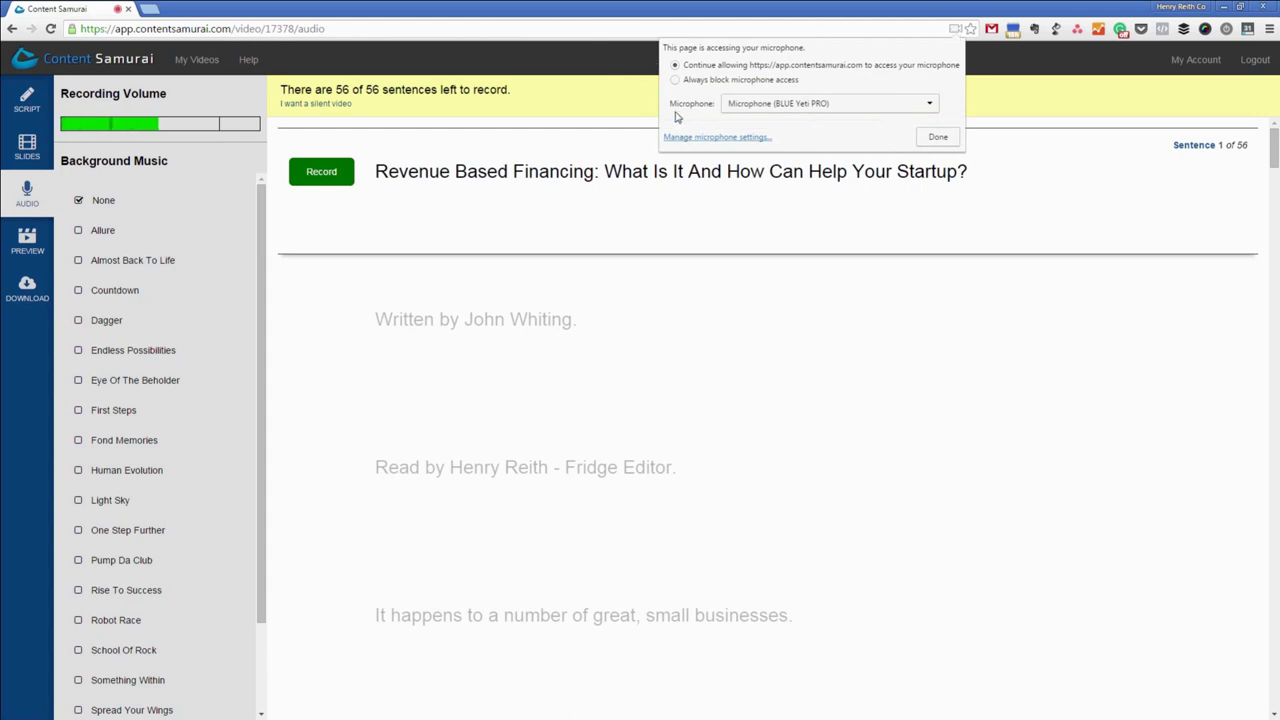
click(783, 104)
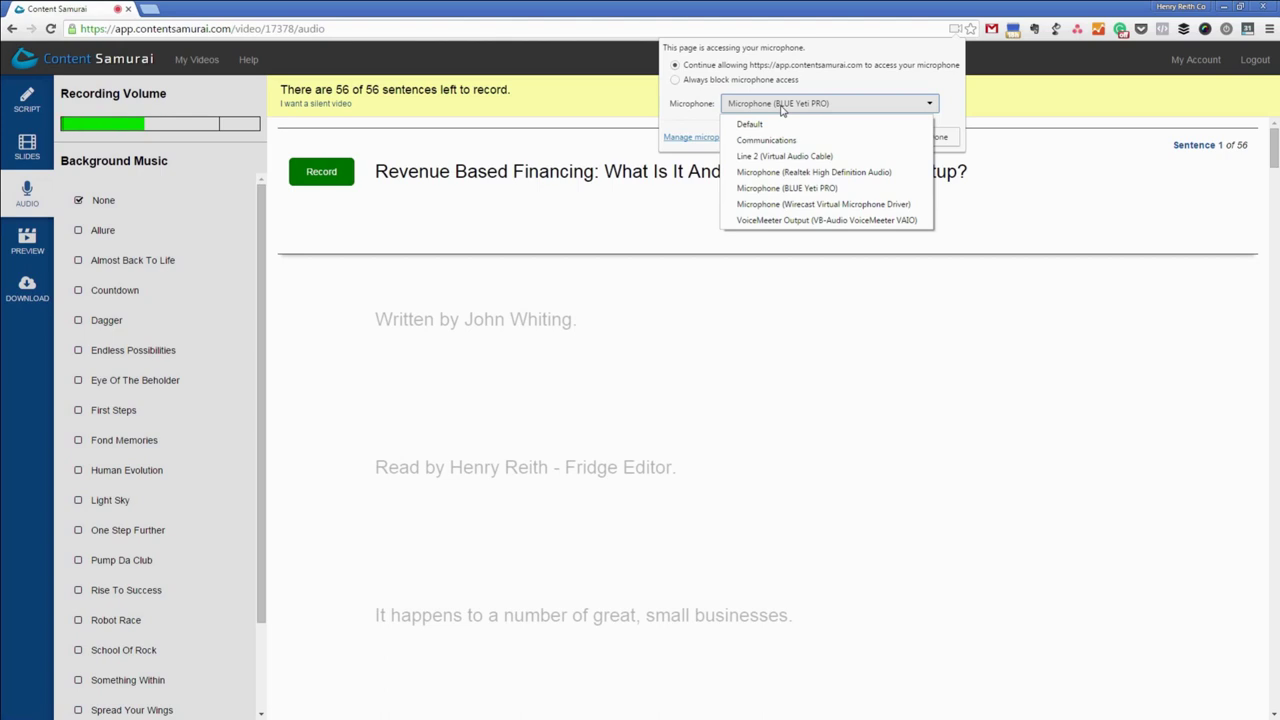
click(783, 106)
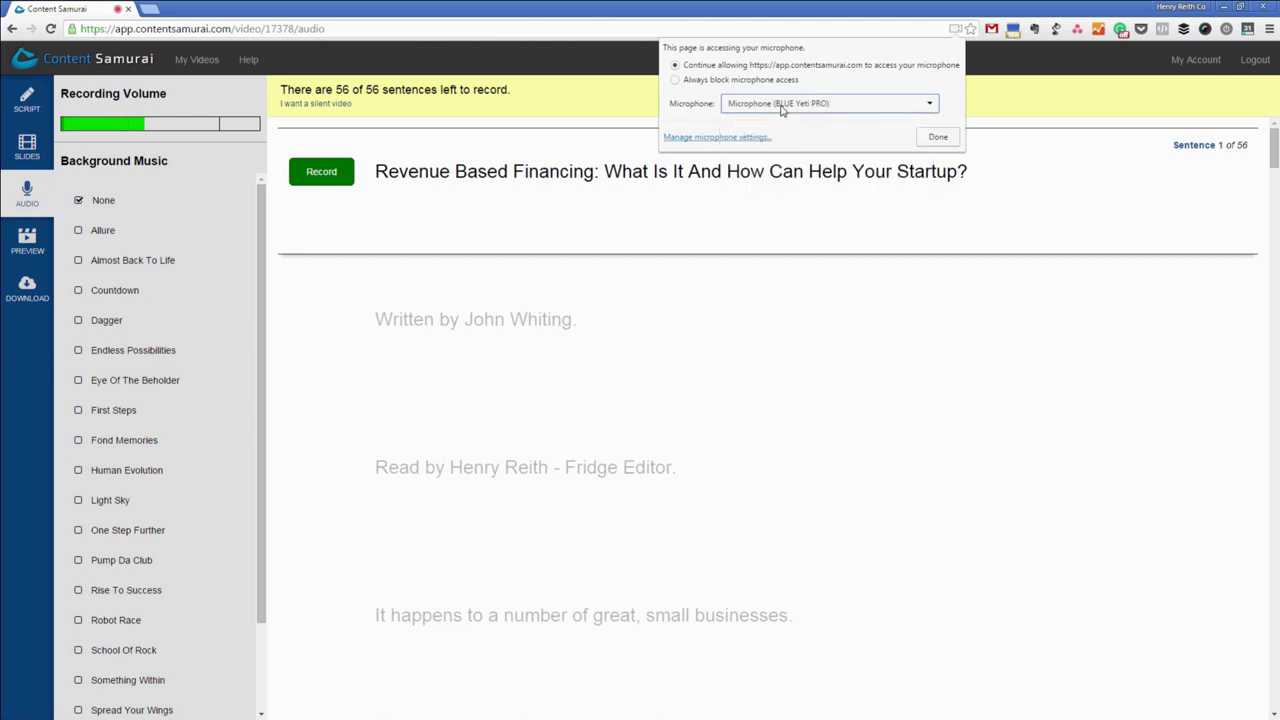
click(949, 143)
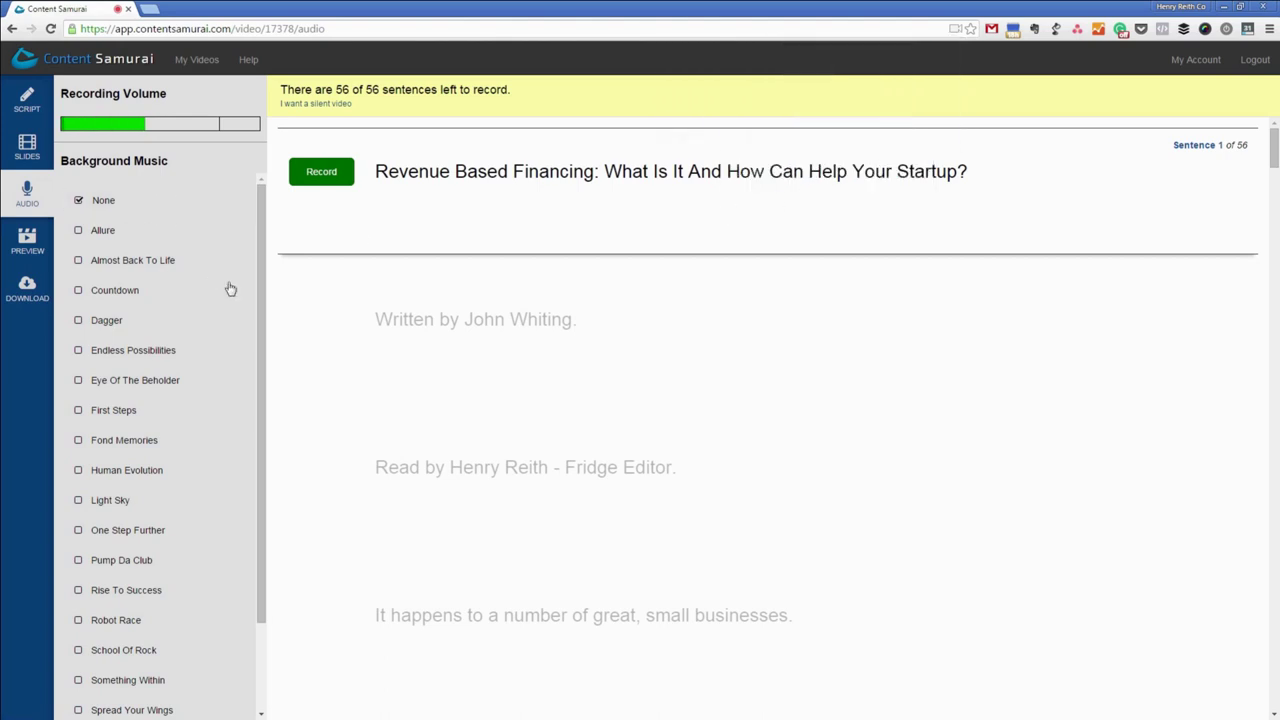
Step: Record narration for sentences 1–3, play back sentence 3, and advance through the script
mouse_move(220, 302)
click(326, 168)
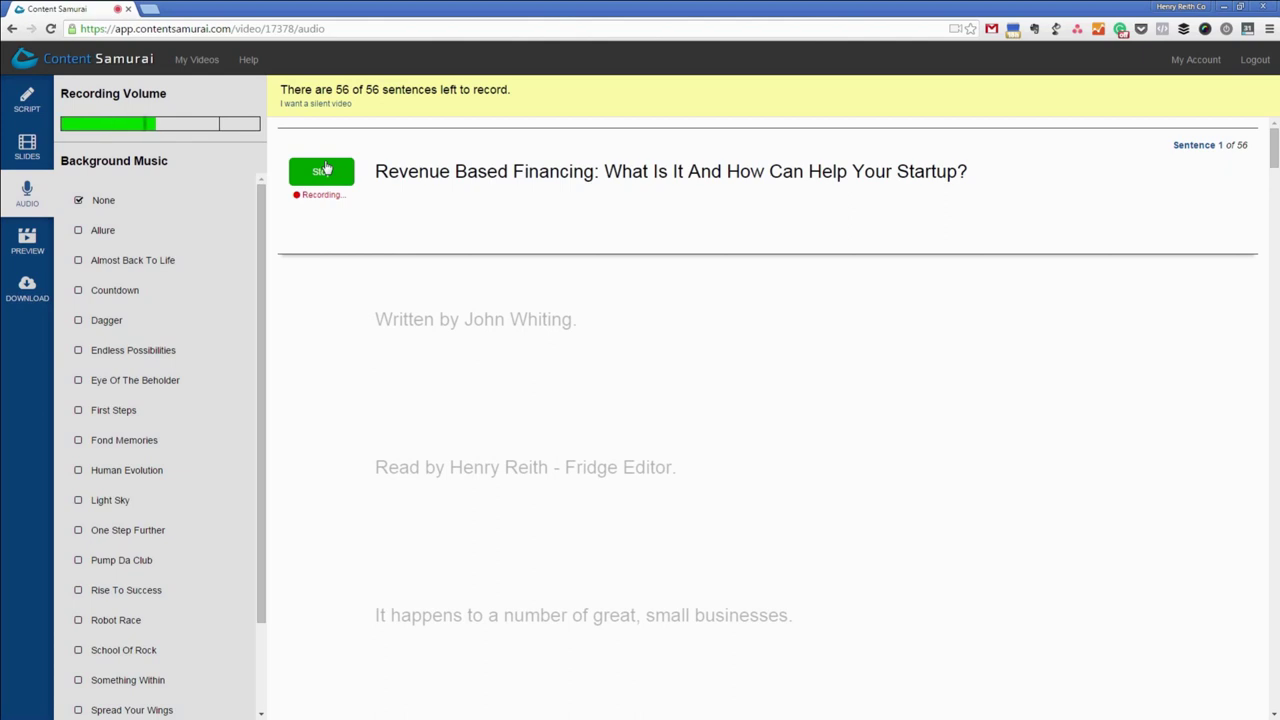
click(326, 168)
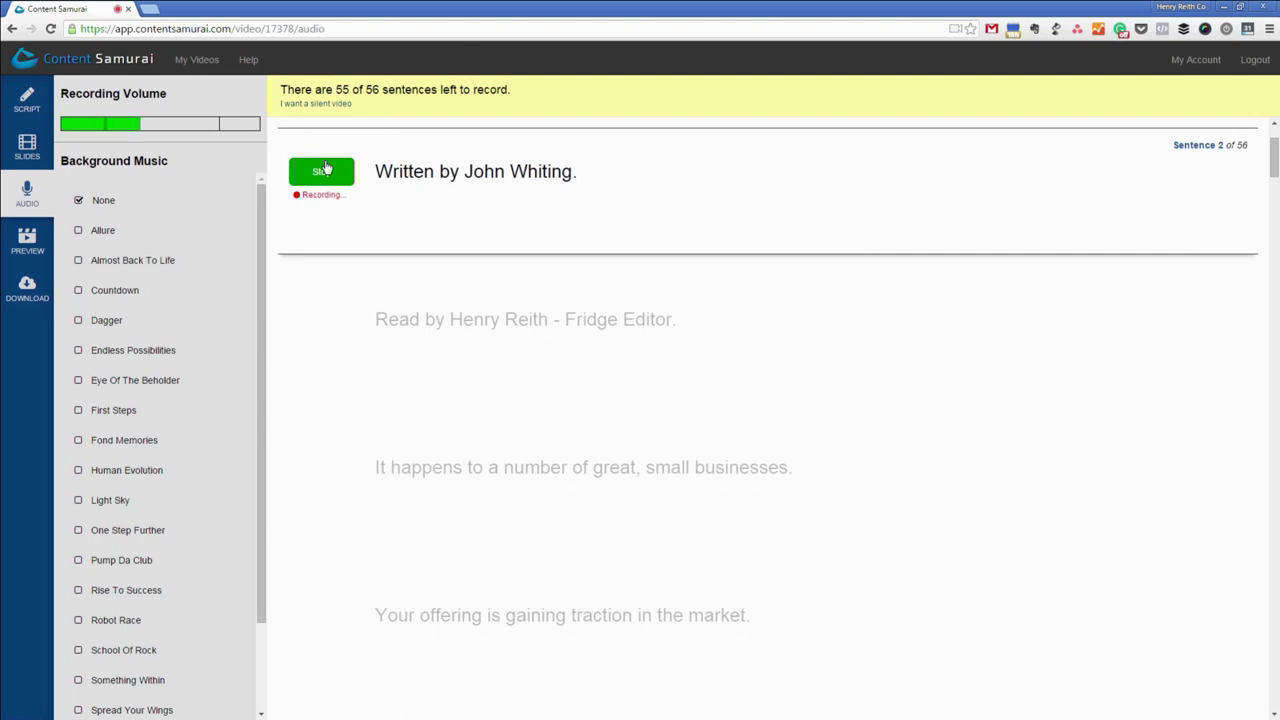
click(325, 168)
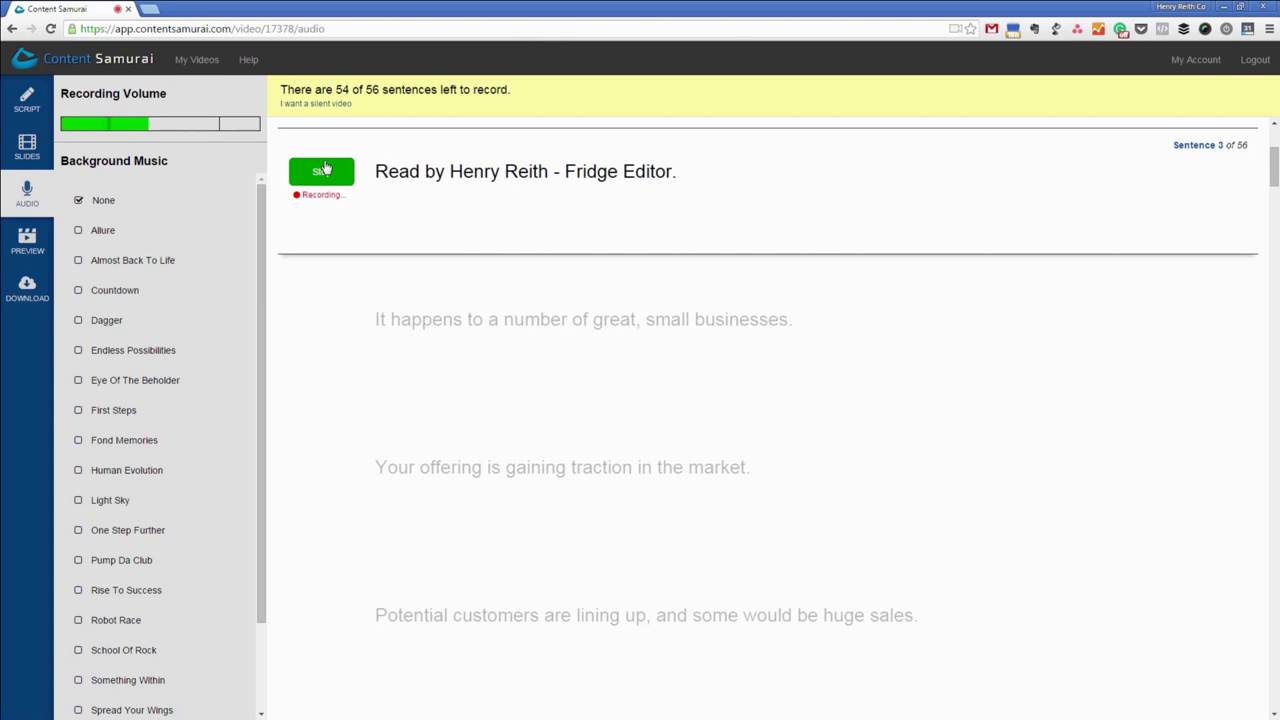
click(321, 171)
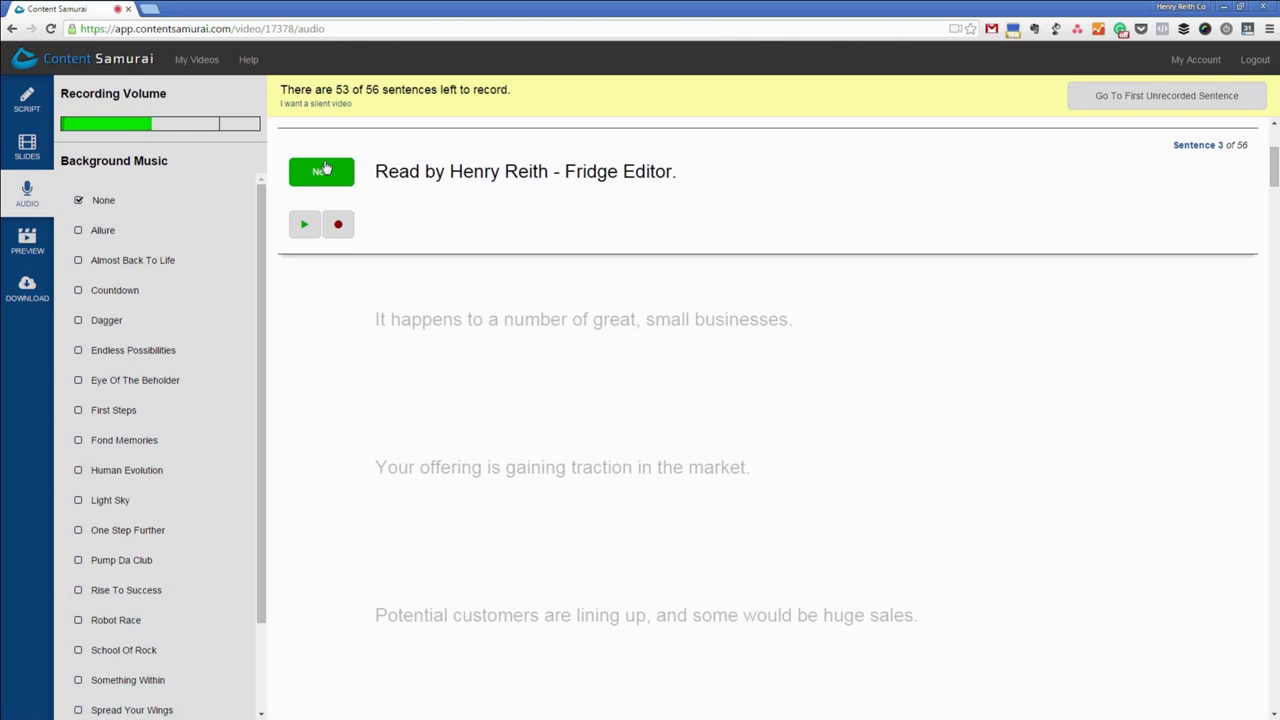
click(301, 225)
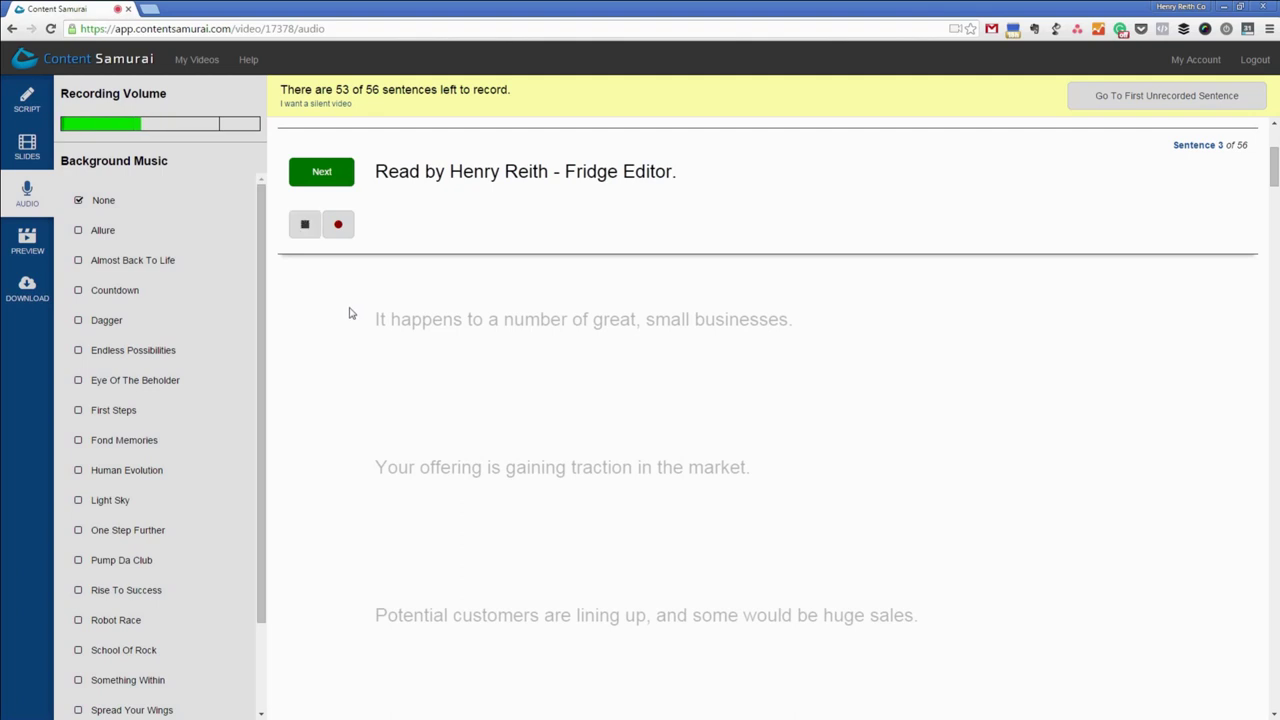
click(305, 224)
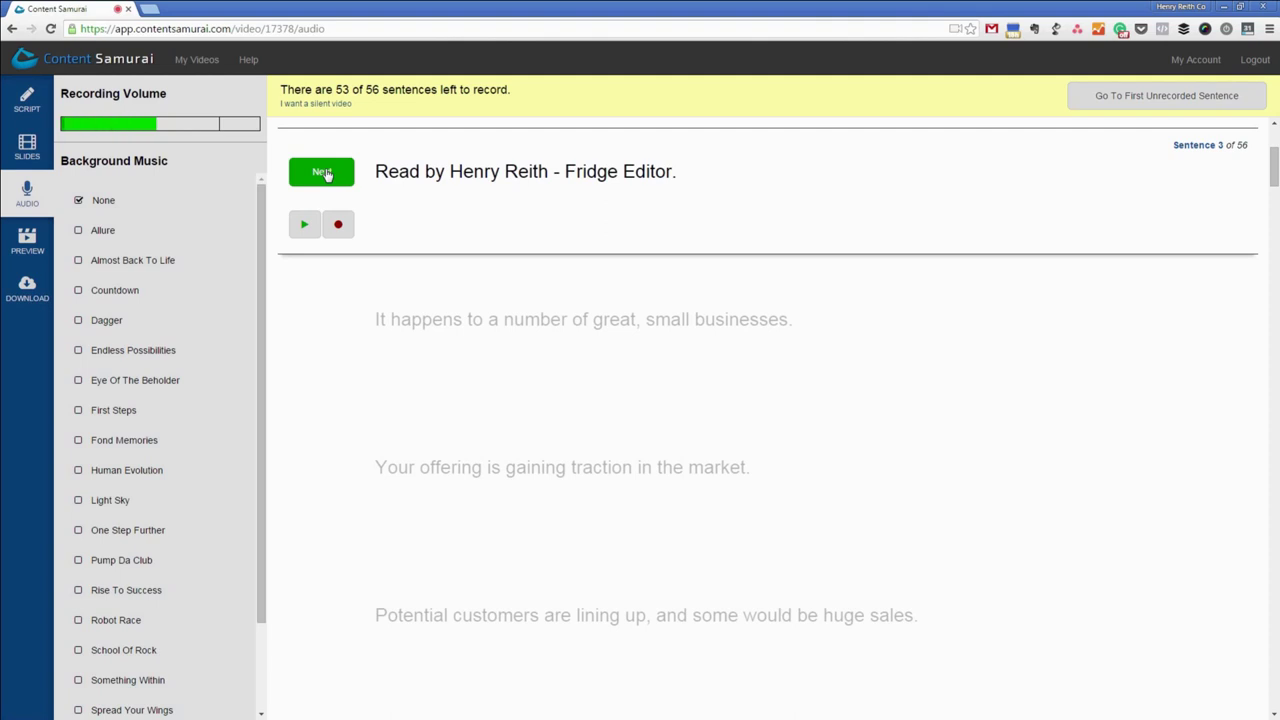
click(325, 174)
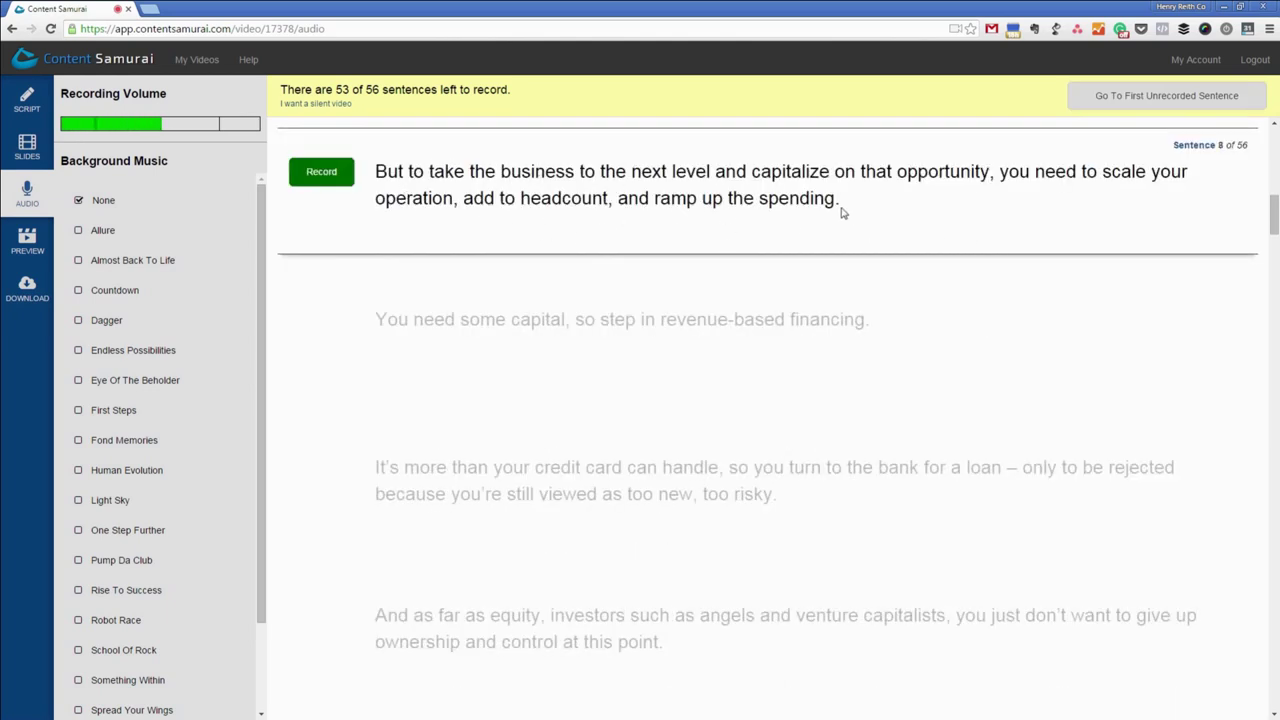
Step: Look over the remaining sentences and jump back to sentence 4, the first unrecorded one
scroll(700, 362, down, 4)
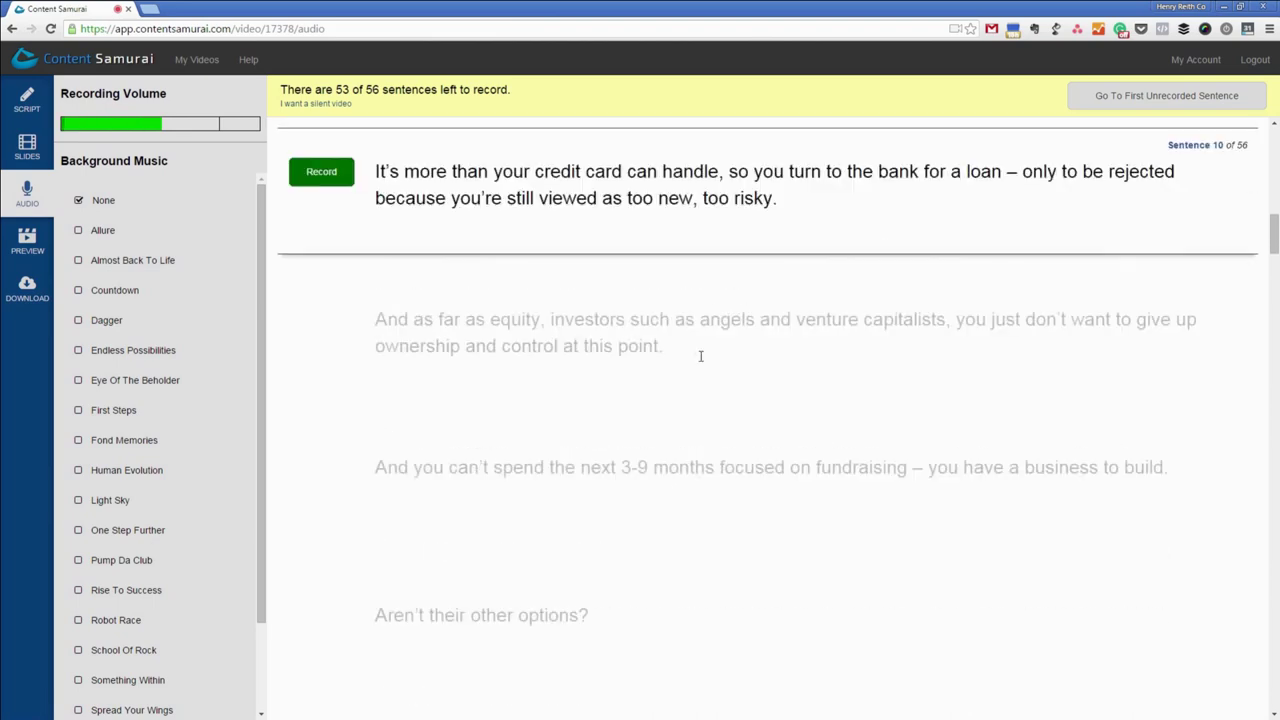
scroll(700, 362, down, 2)
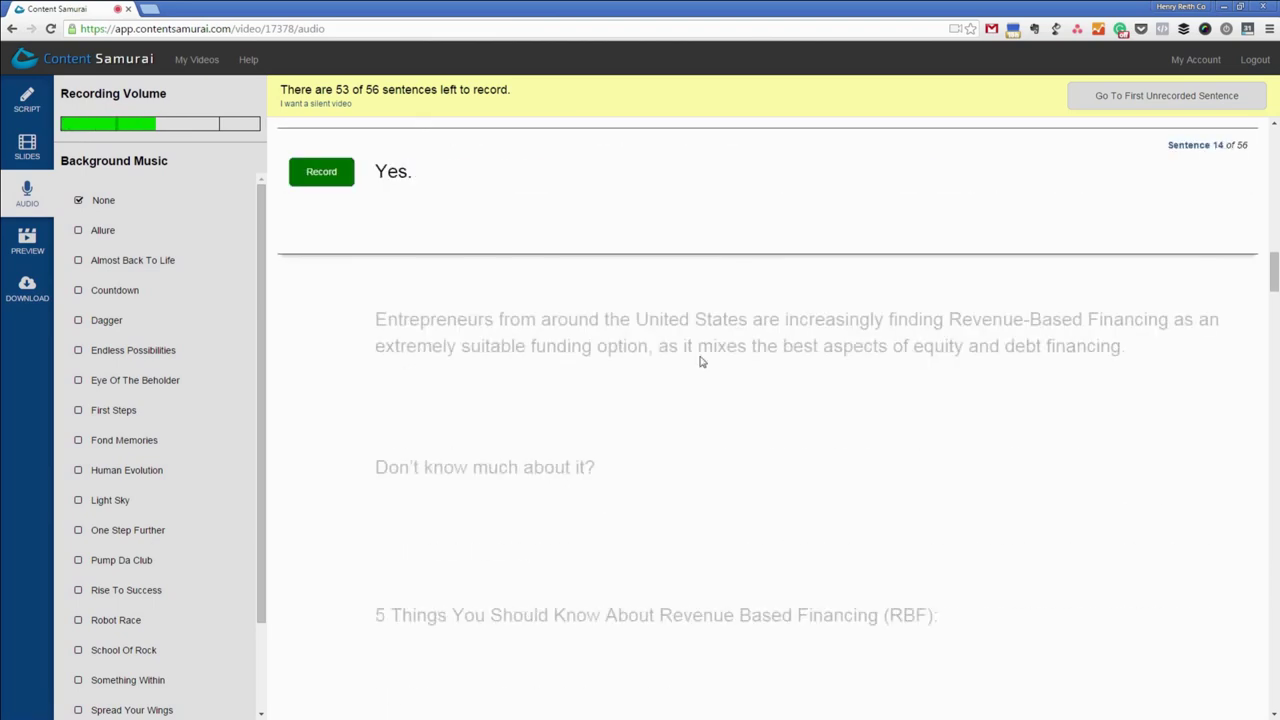
scroll(700, 362, down, 2)
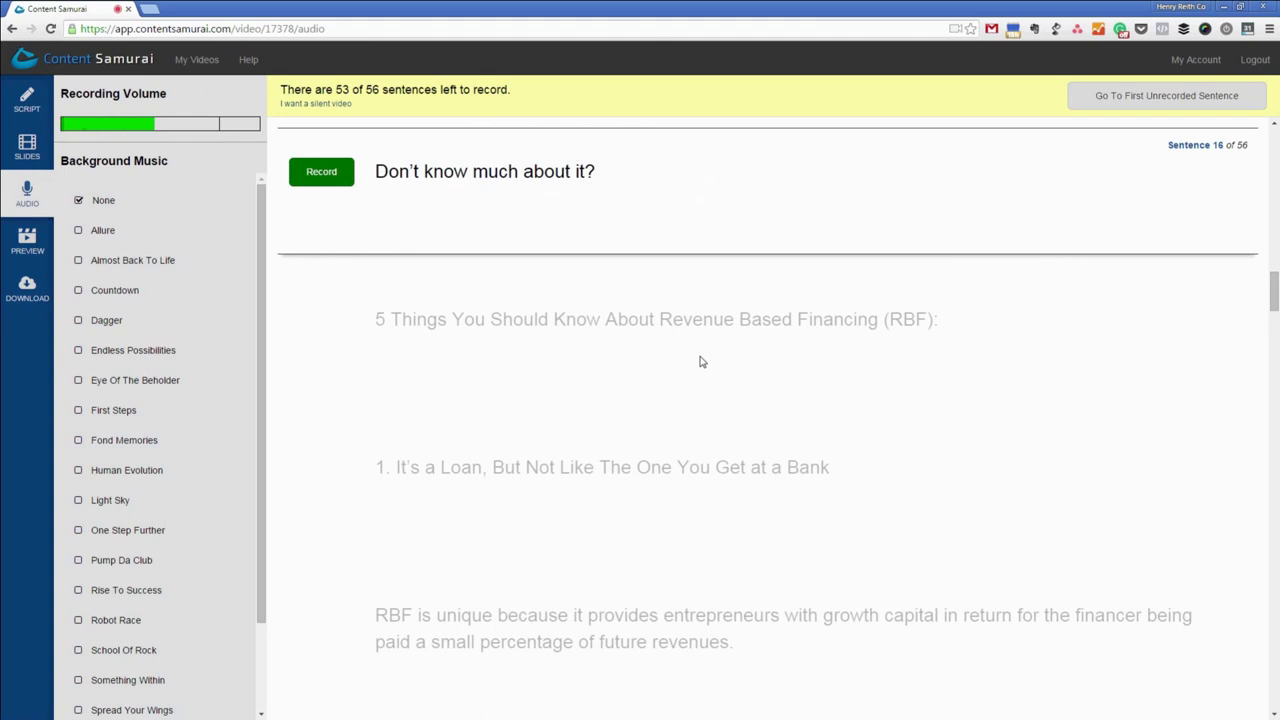
scroll(700, 362, down, 2)
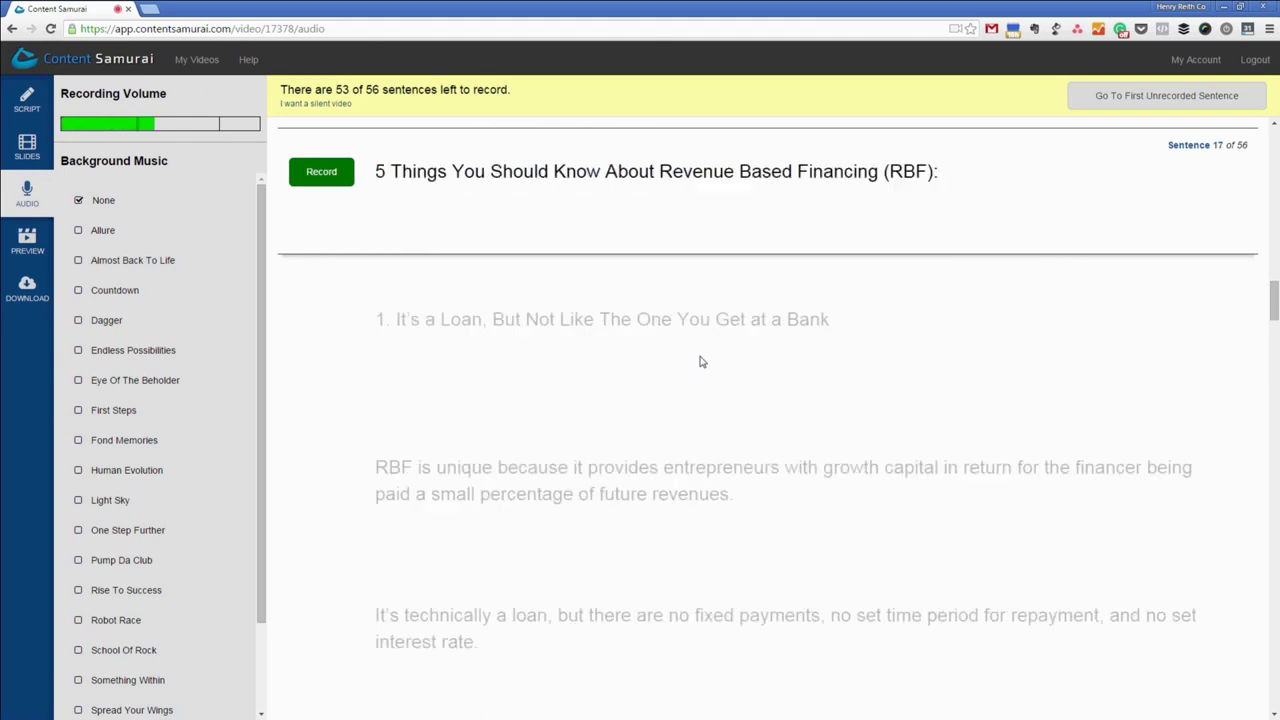
scroll(700, 362, down, 8)
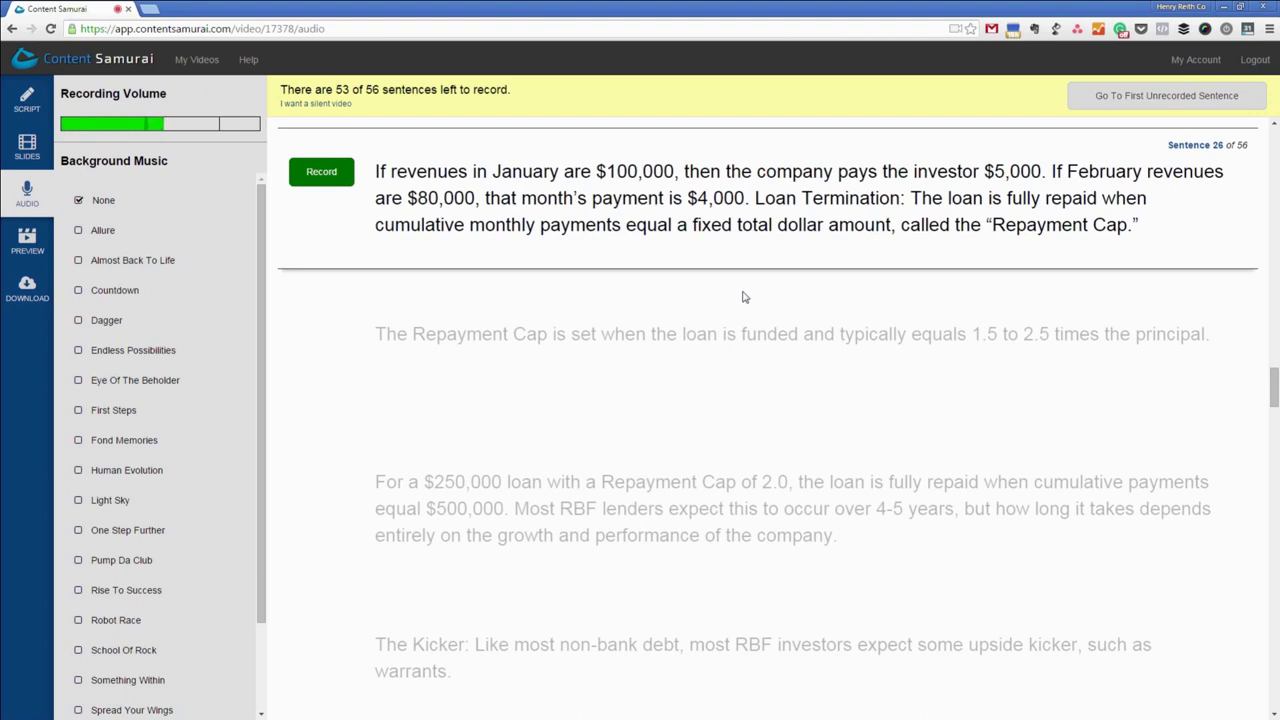
scroll(742, 297, down, 10)
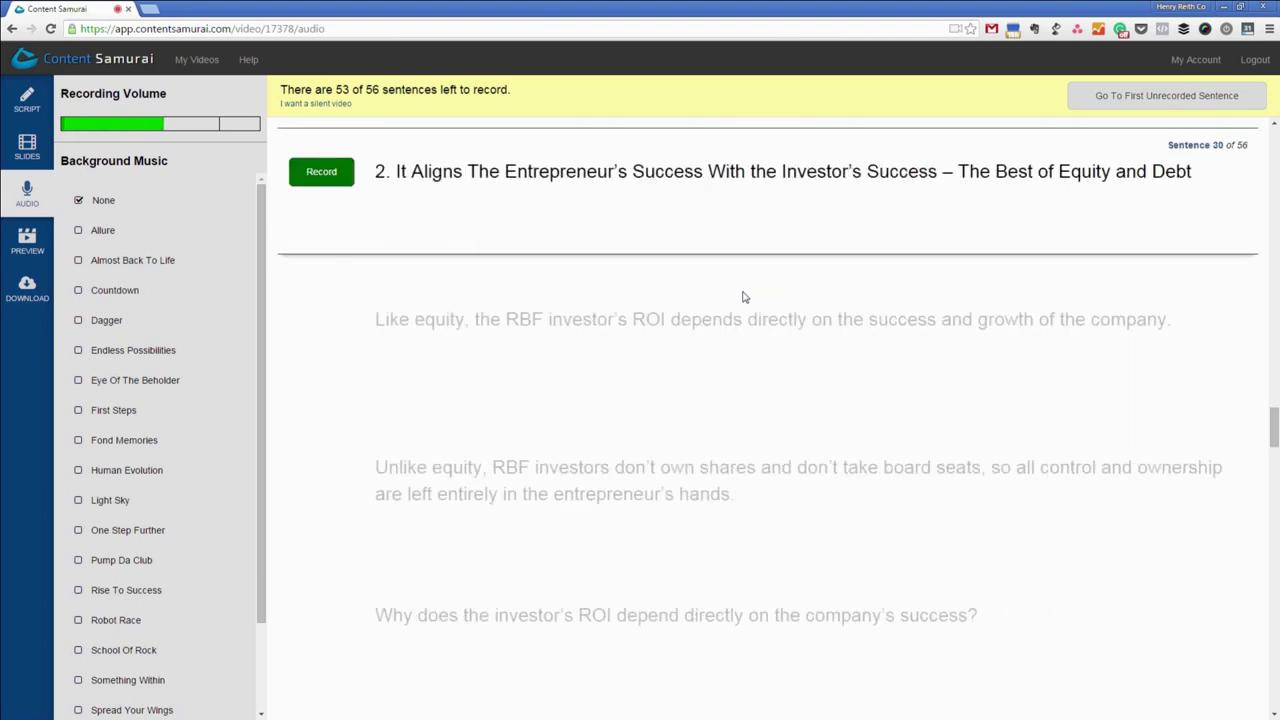
scroll(742, 297, down, 8)
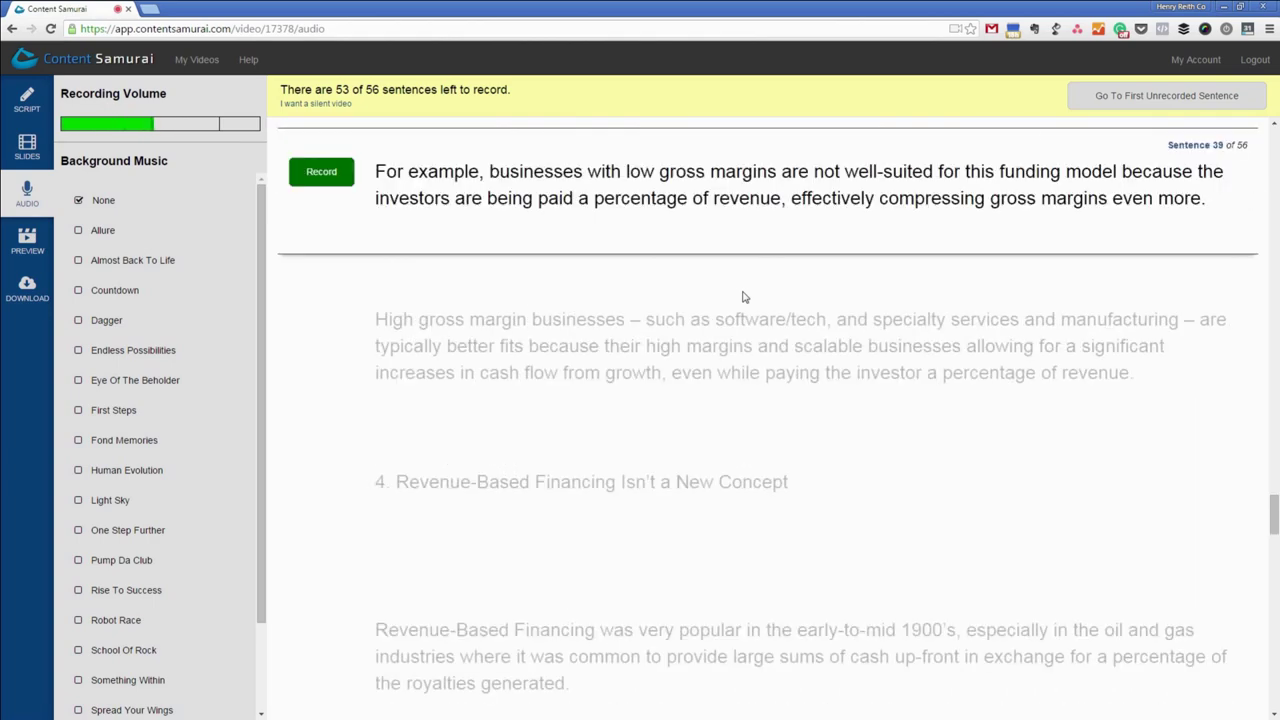
click(1179, 105)
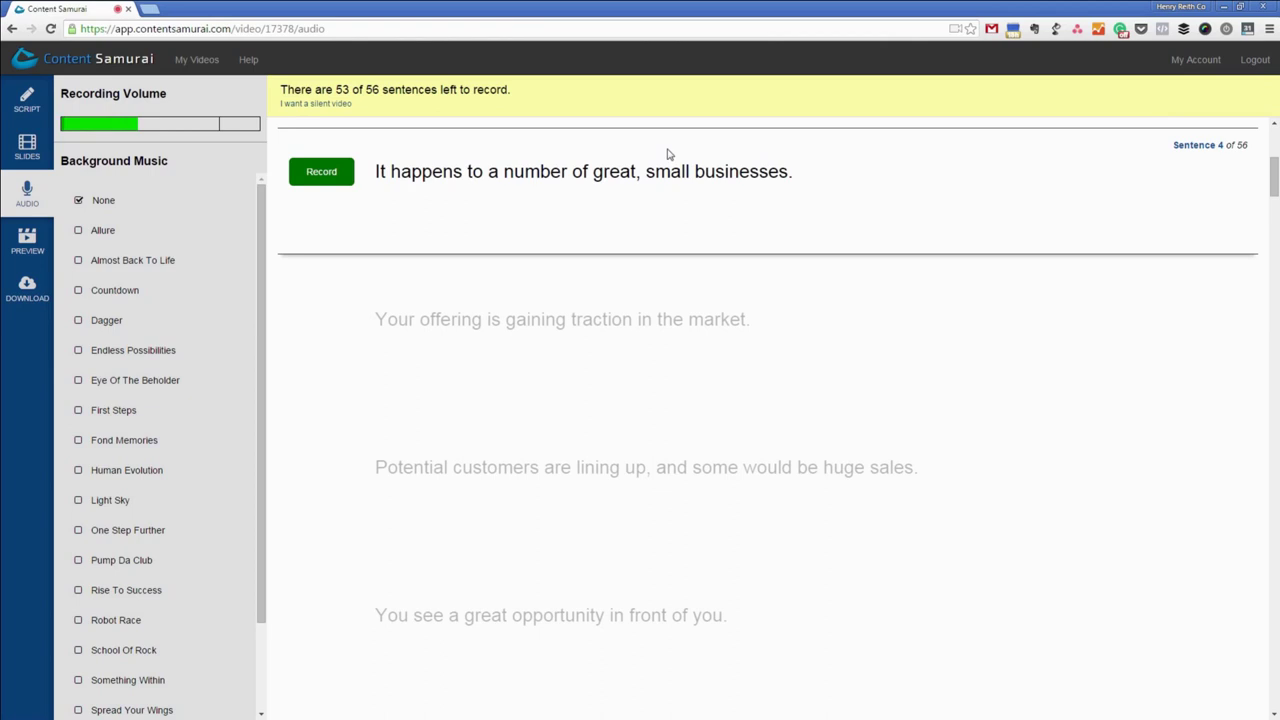
Step: Narrate sentences 4–15, audition Pump Da Club, Light Sky, The Right Path, Something Within, and open the preview
click(323, 182)
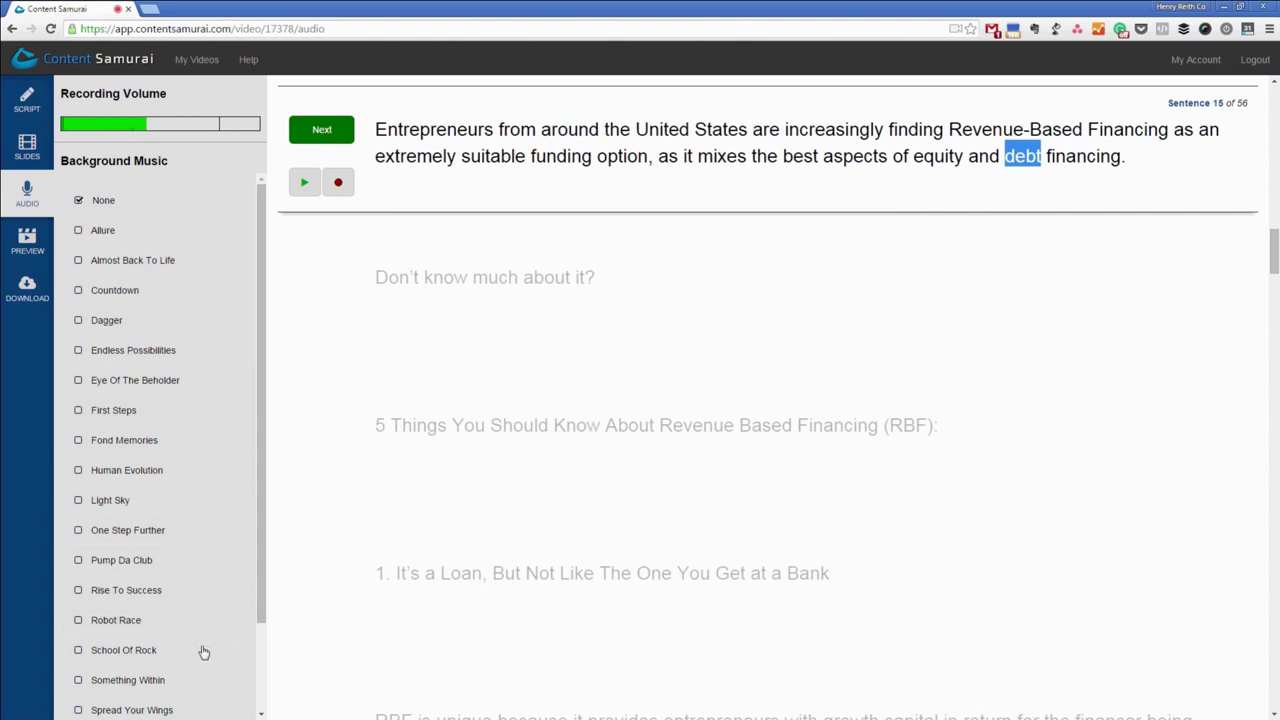
click(221, 562)
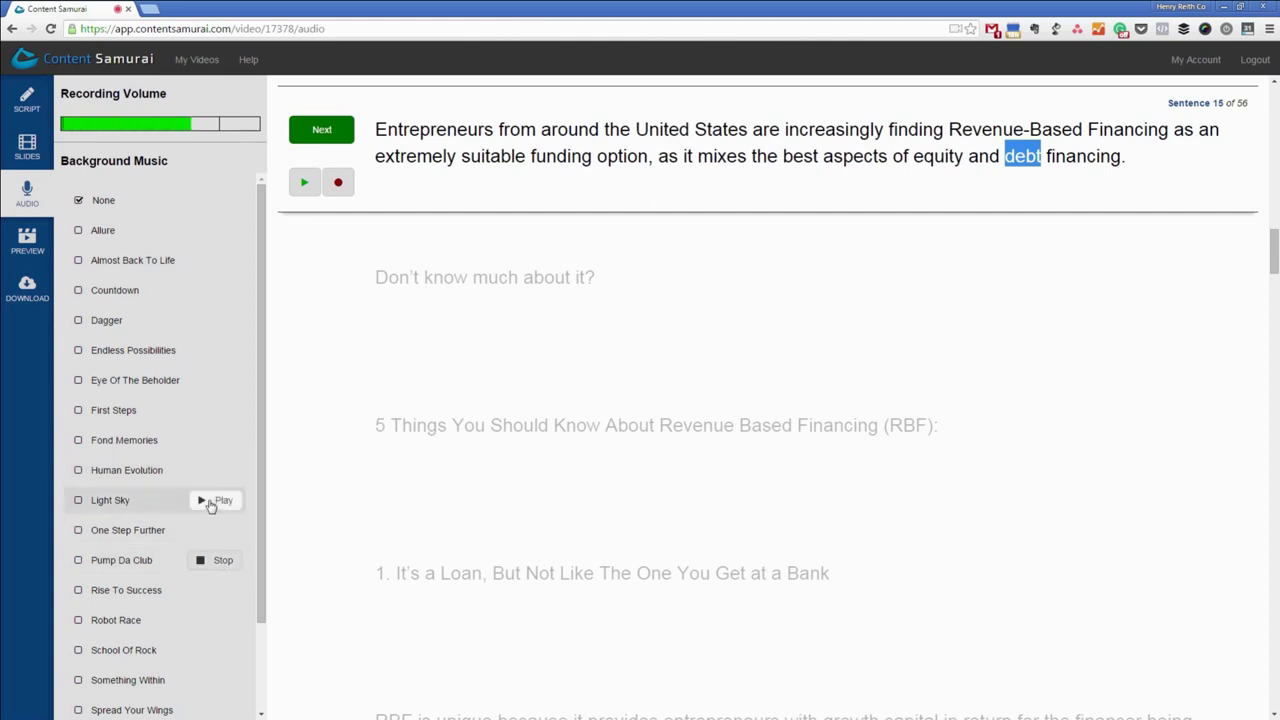
click(210, 500)
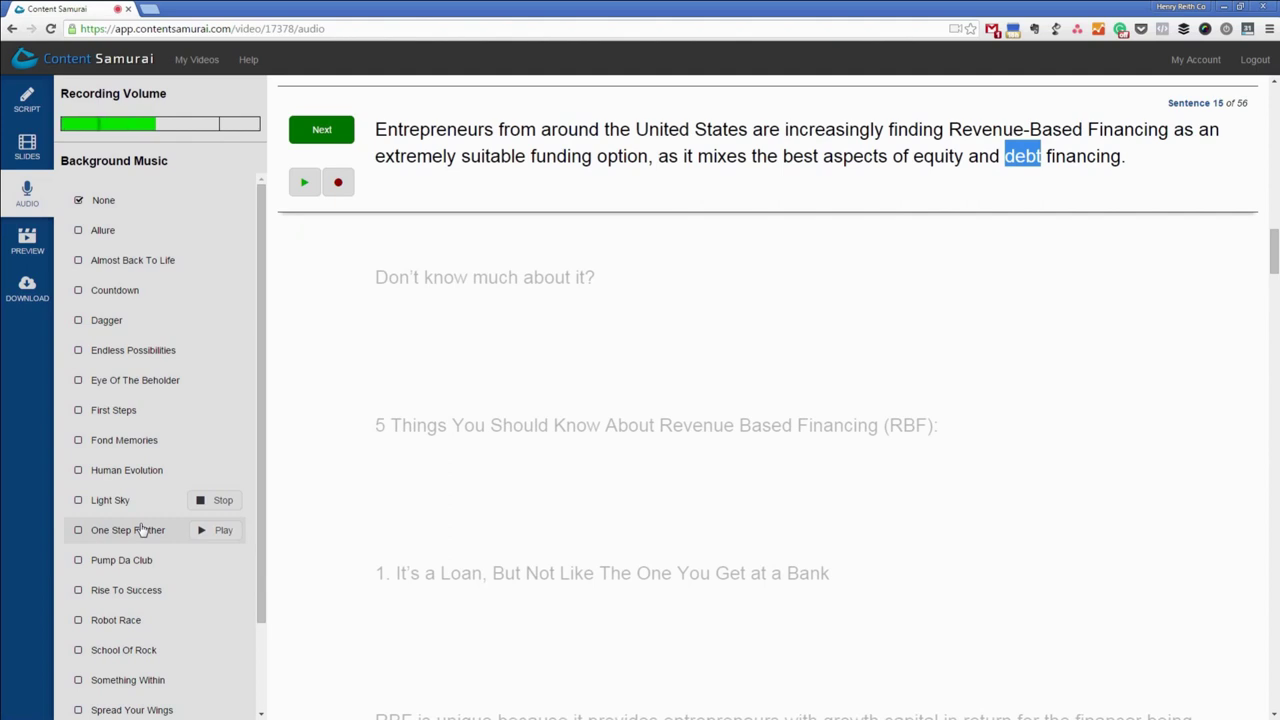
scroll(117, 500, down, 1)
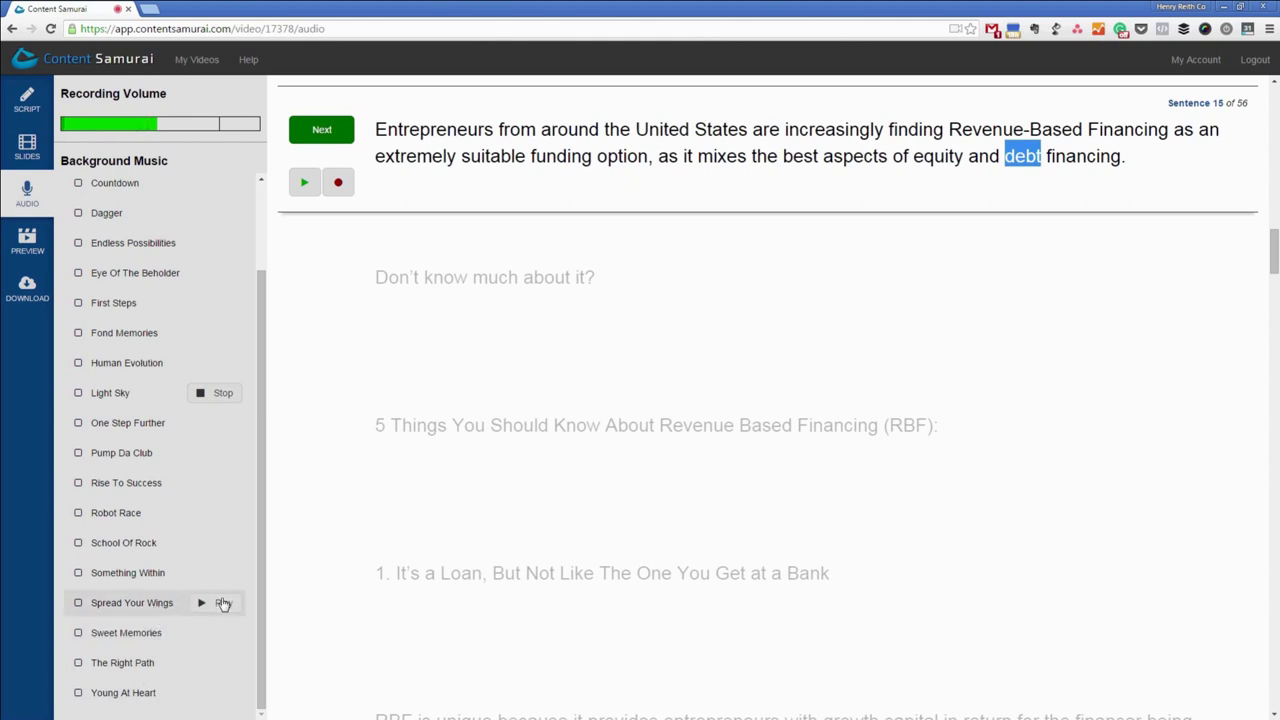
click(219, 664)
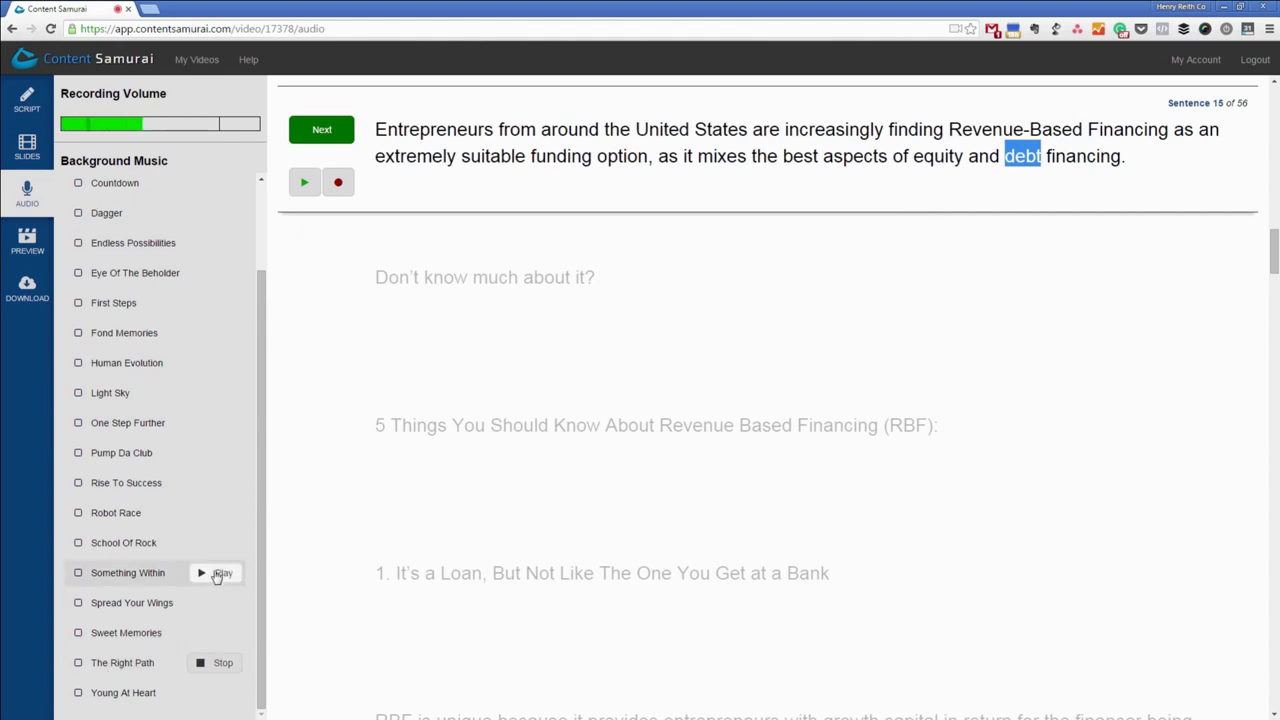
click(222, 573)
click(27, 240)
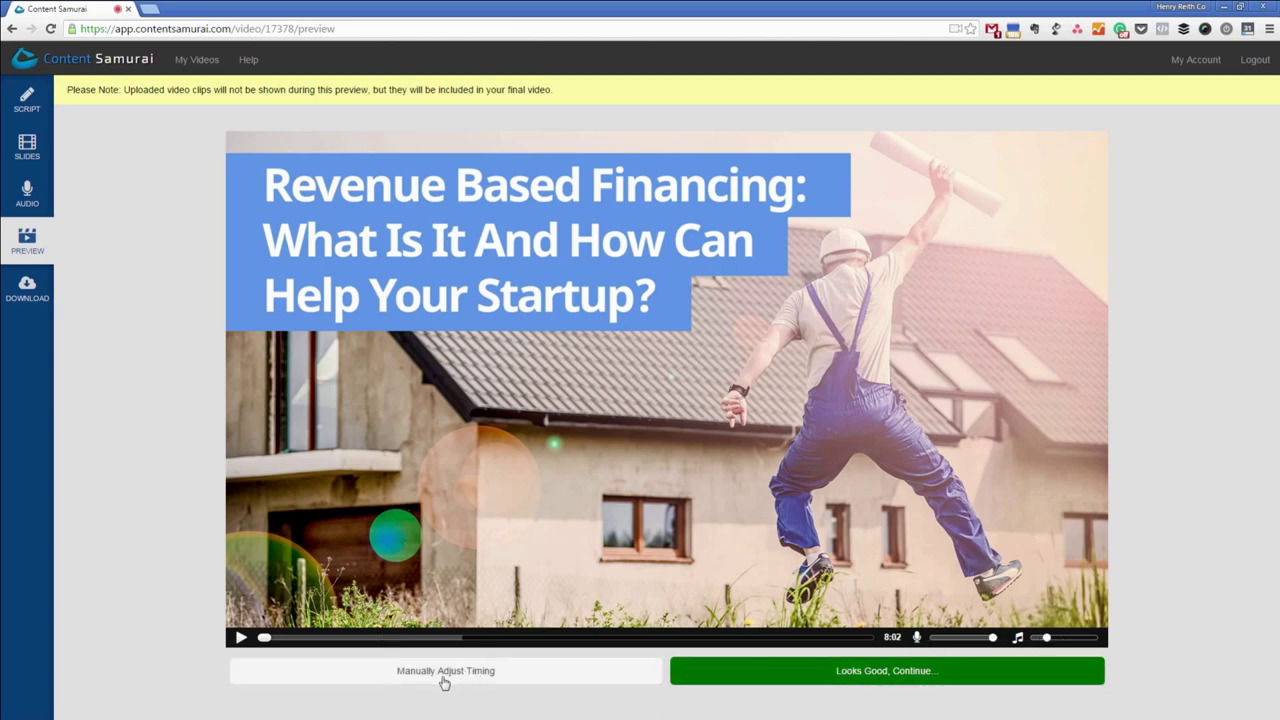
Step: Show the manual slide-timing timeline and play the preview from the start against the narration
click(380, 671)
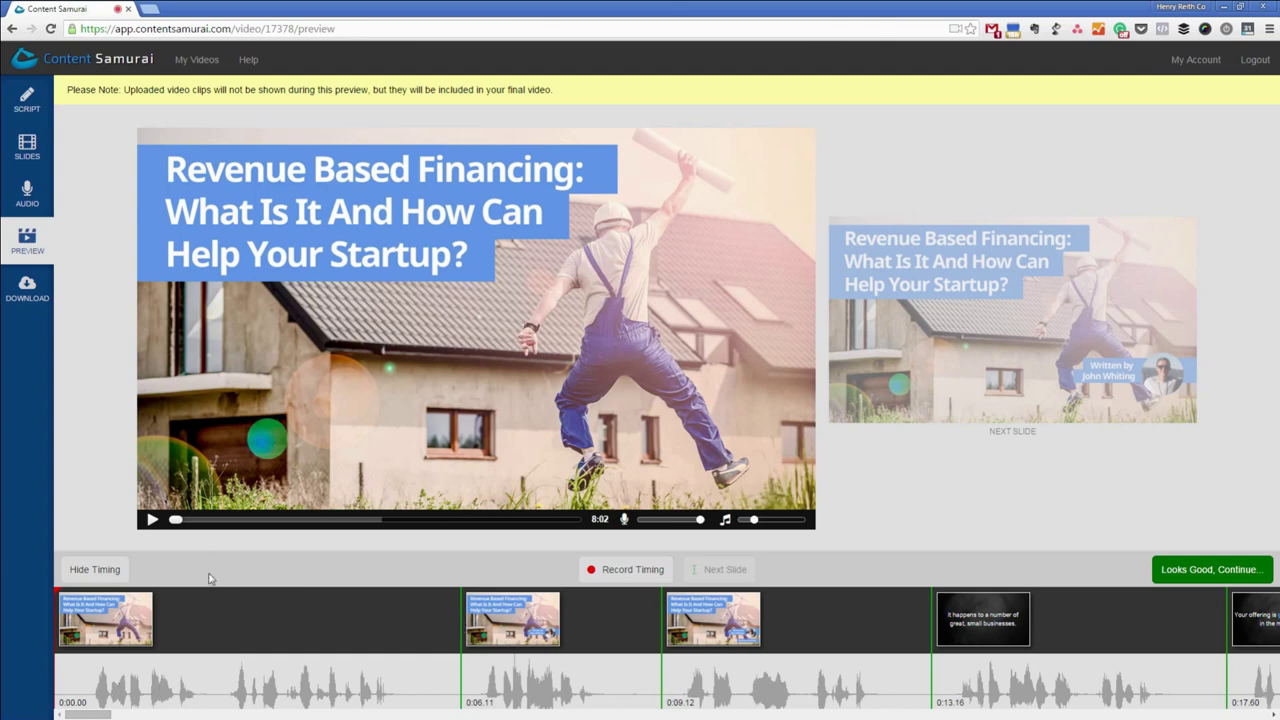
click(152, 520)
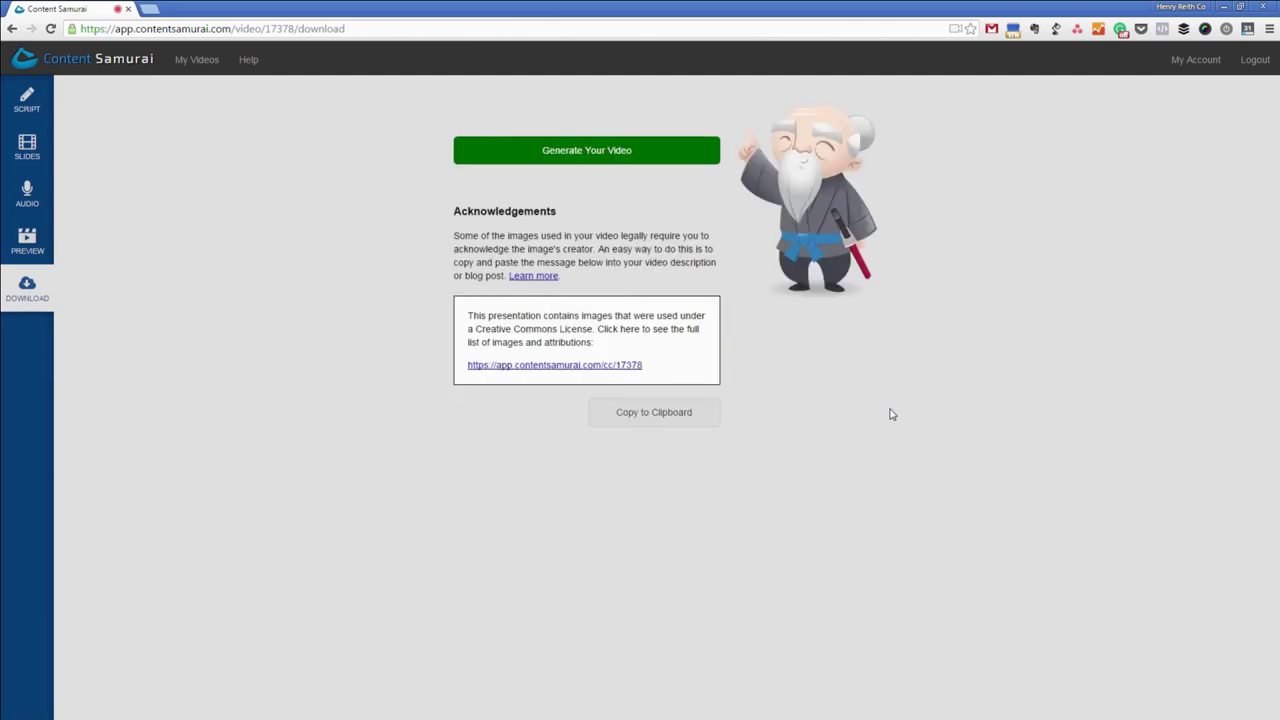
Step: Start generating the final video
click(607, 152)
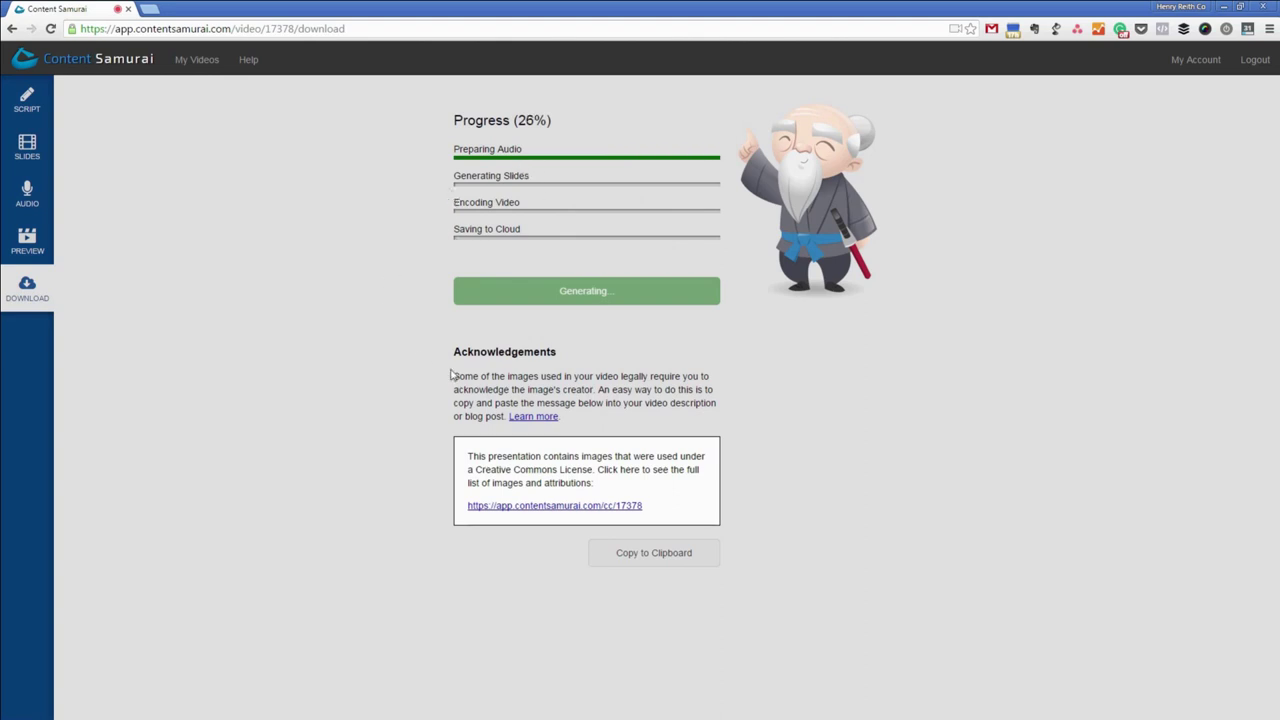
Step: Open the image attribution list from the Acknowledgements box in a new tab
middle_click(485, 508)
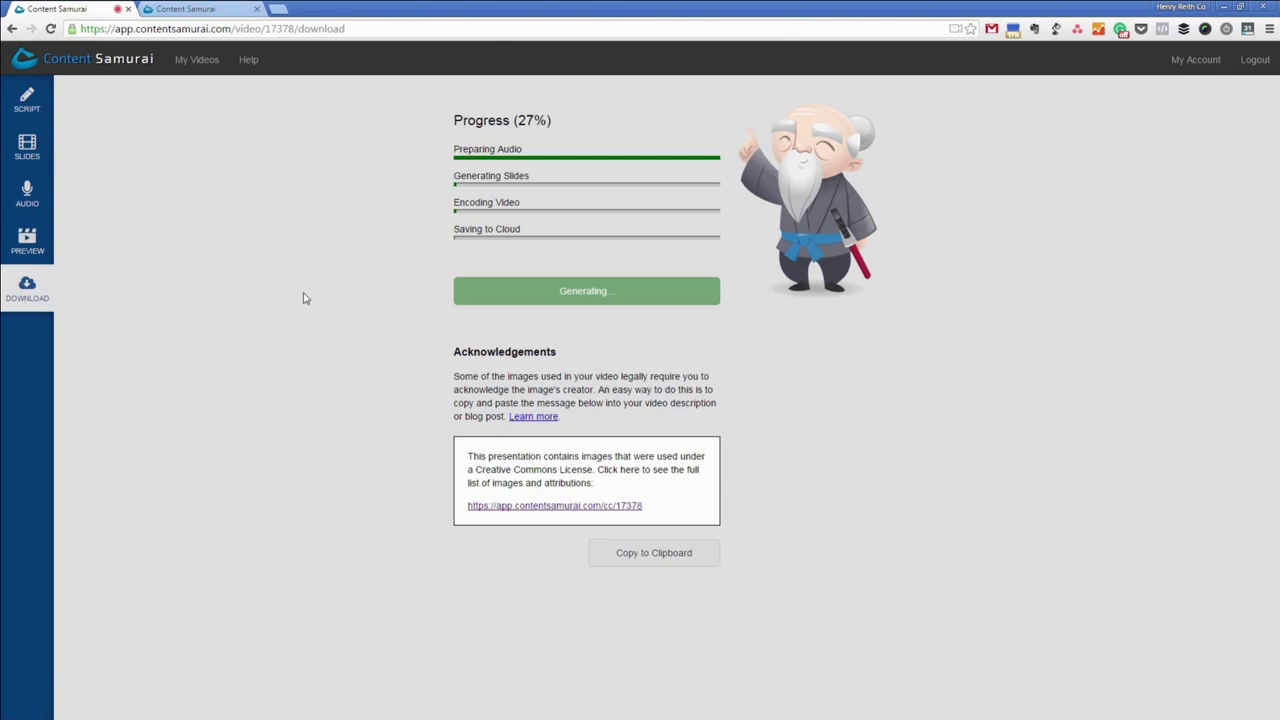
click(192, 10)
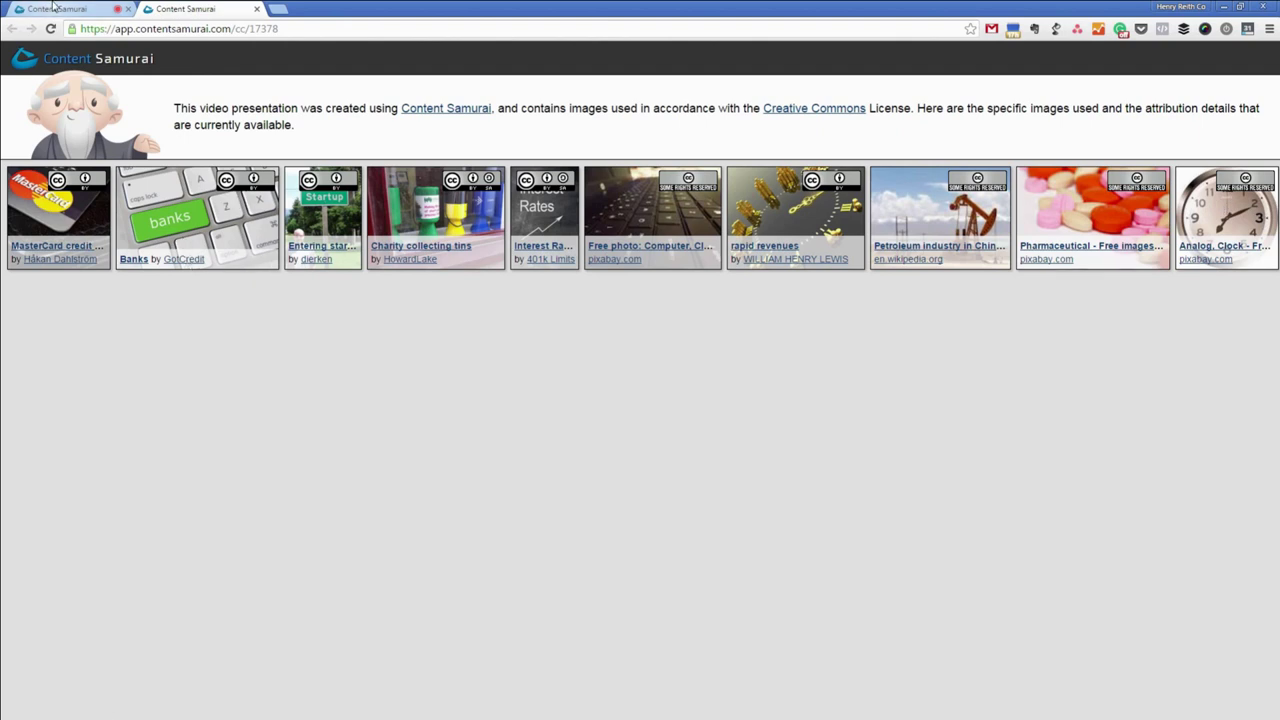
click(54, 8)
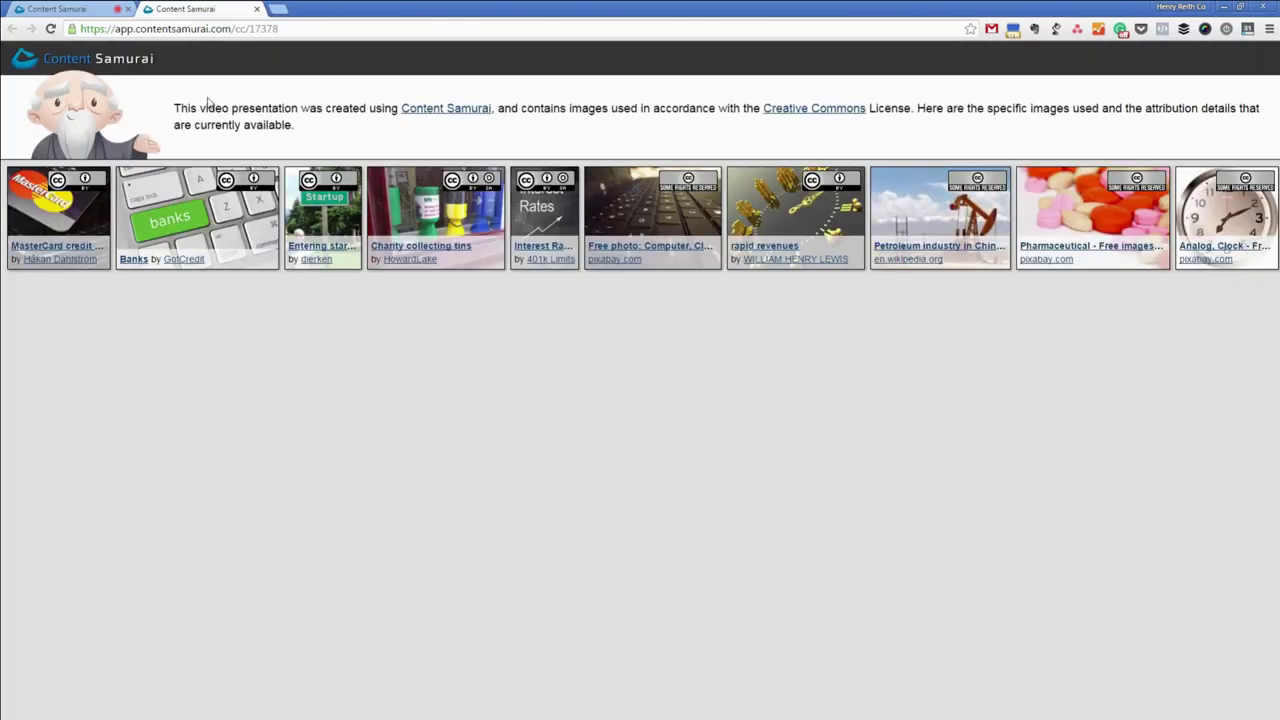
click(52, 9)
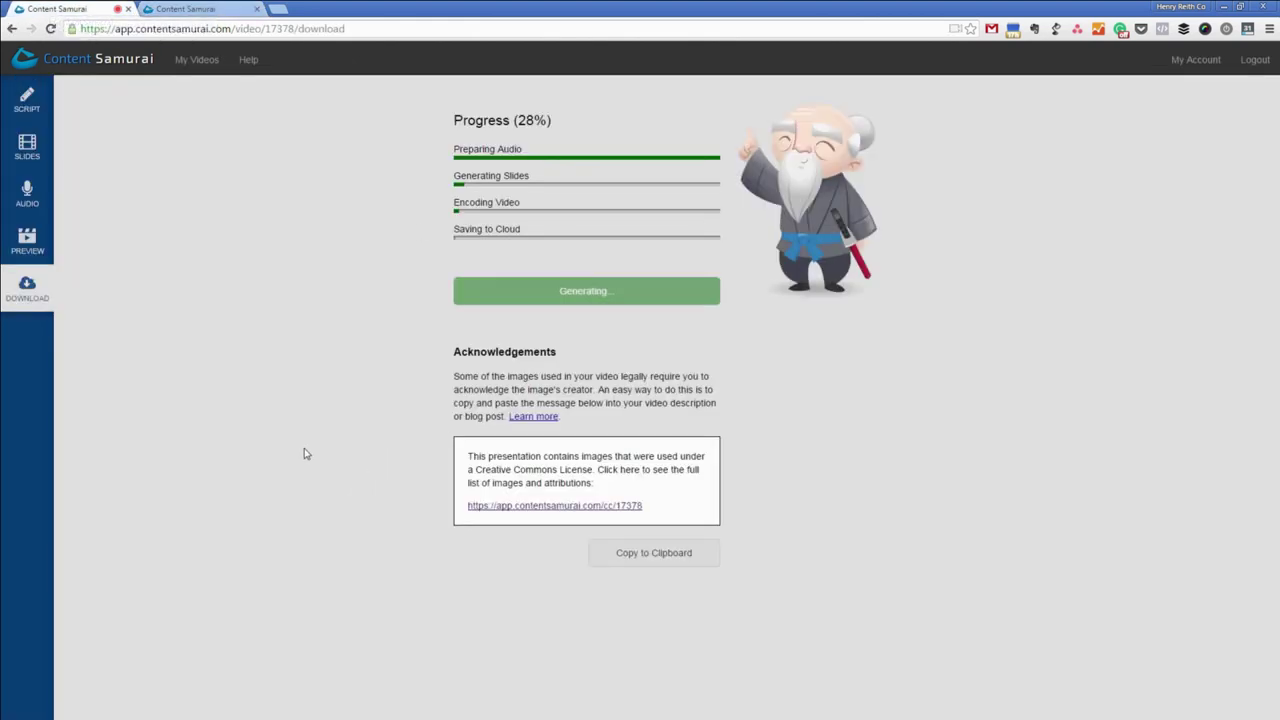